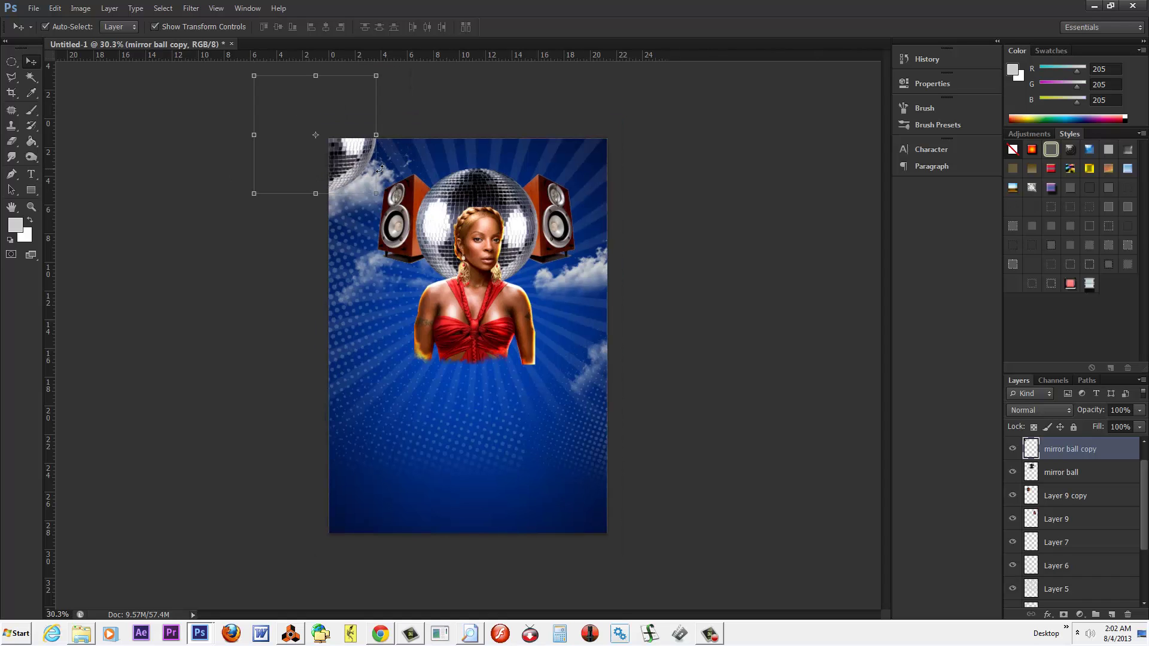
Step: Shrink the top-left disco ball to about 65% and tuck it into the corner
{"action": "left_click", "coordinate": [255, 77]}
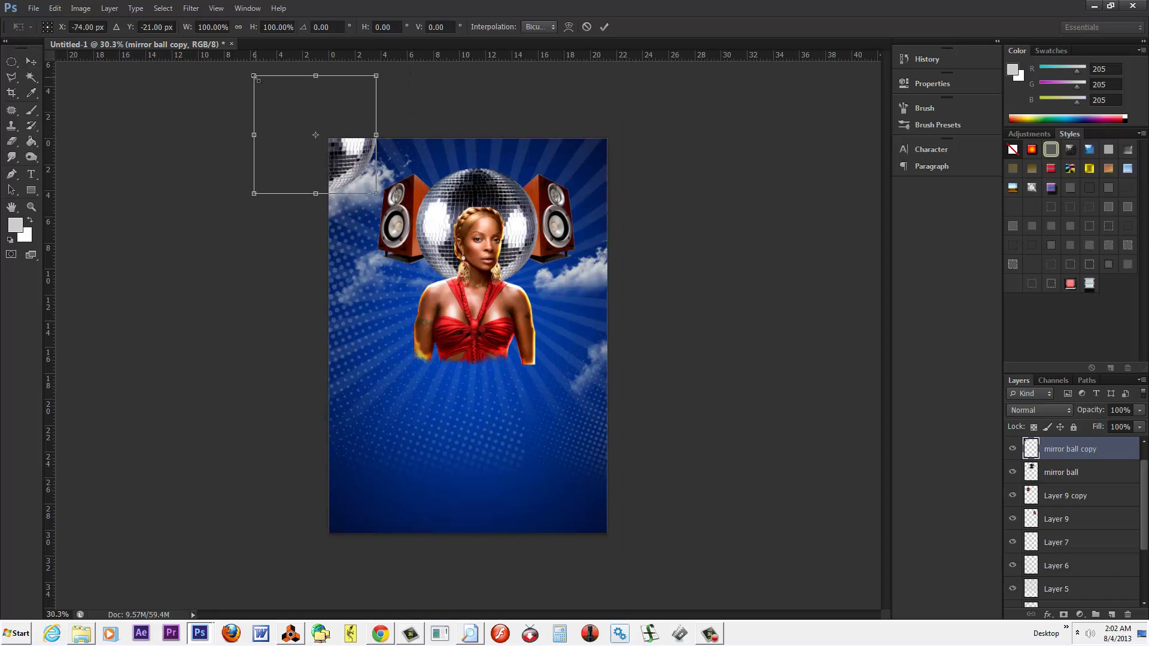
{"action": "left_click_drag", "start_coordinate": [255, 77], "coordinate": [297, 116]}
{"action": "left_click_drag", "start_coordinate": [364, 172], "coordinate": [359, 169]}
{"action": "key", "text": "Return"}
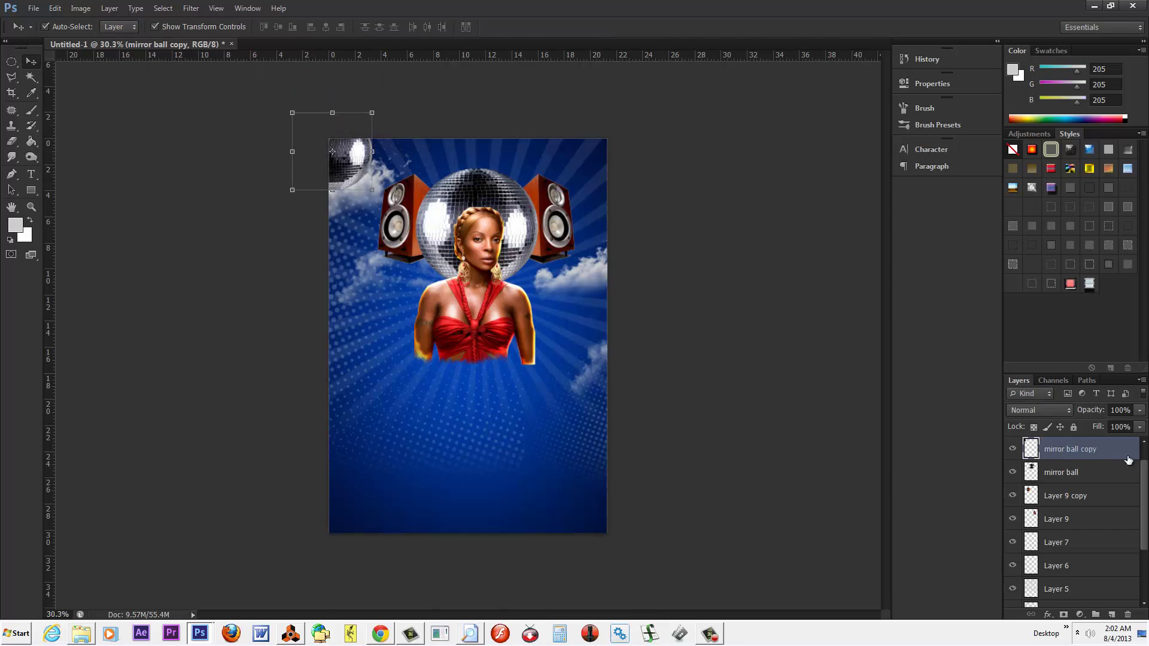
Step: Duplicate the corner ball to the top-right corner, scaled to about 46%
{"action": "left_click_drag", "start_coordinate": [1129, 460], "coordinate": [1111, 615]}
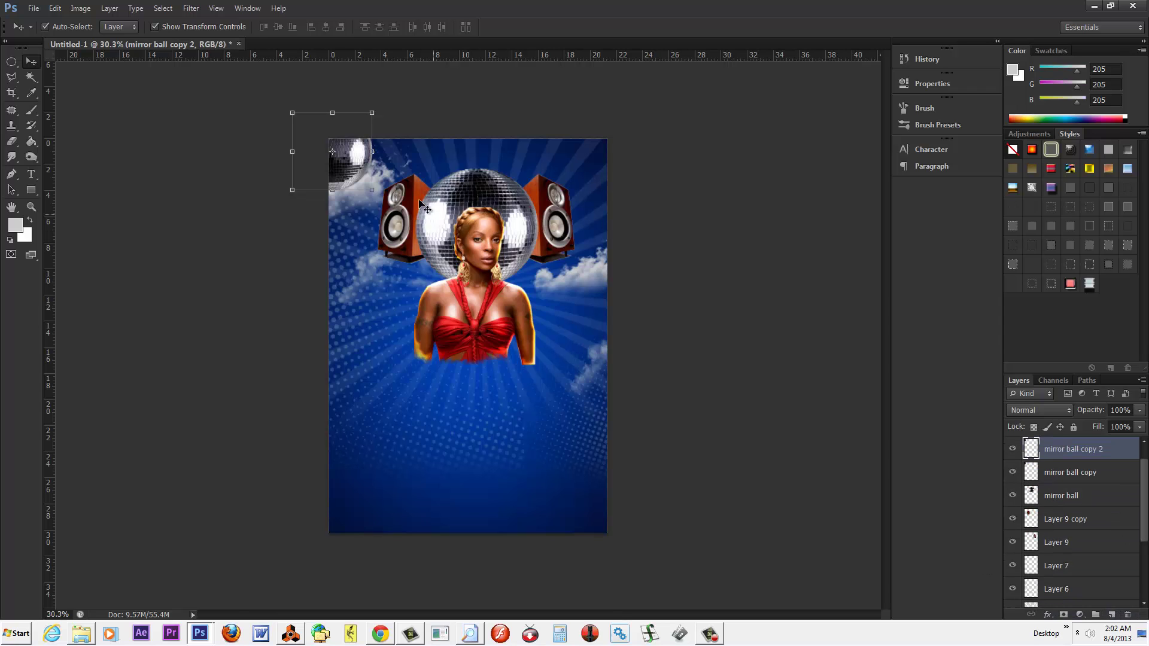
{"action": "left_click_drag", "start_coordinate": [345, 157], "coordinate": [571, 168]}
{"action": "left_click_drag", "start_coordinate": [600, 122], "coordinate": [579, 157]}
{"action": "key", "text": "Return"}
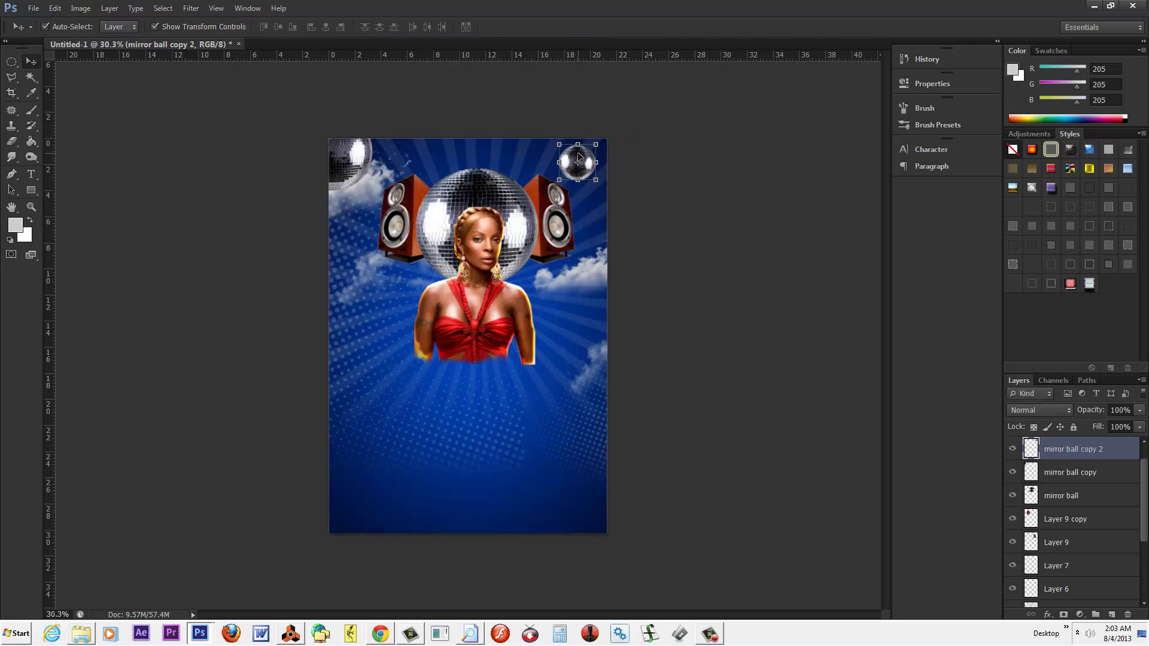
{"action": "left_click", "coordinate": [651, 213]}
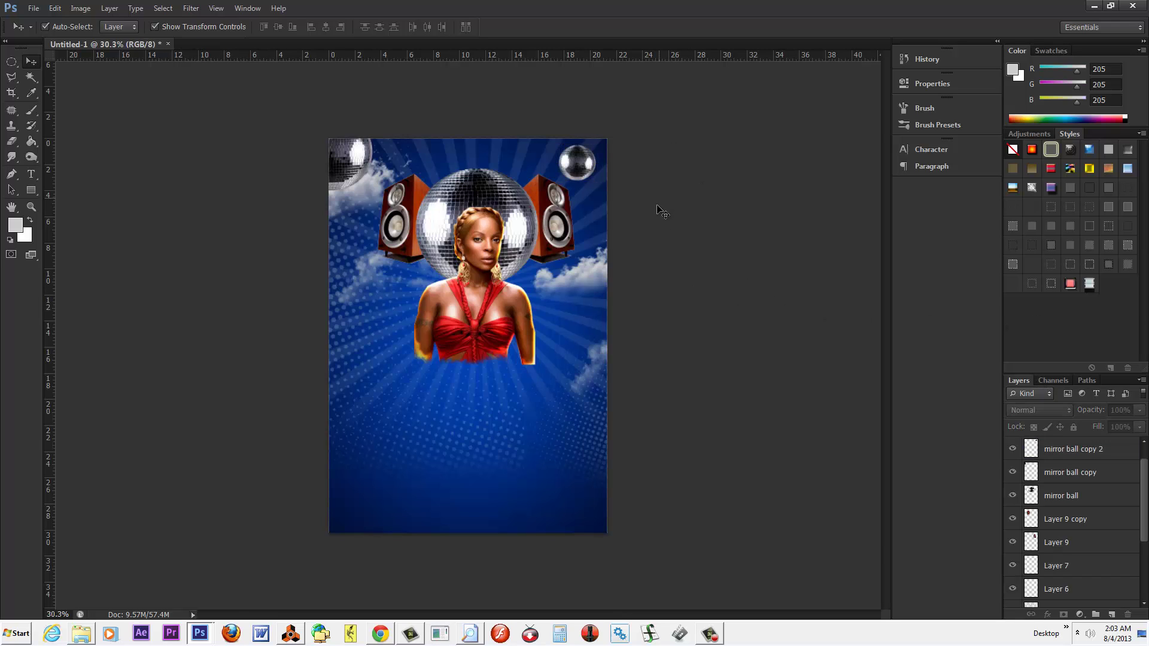
Step: Duplicate the central disco ball to the lower-left edge, scaled to about 61%
{"action": "left_click", "coordinate": [487, 188]}
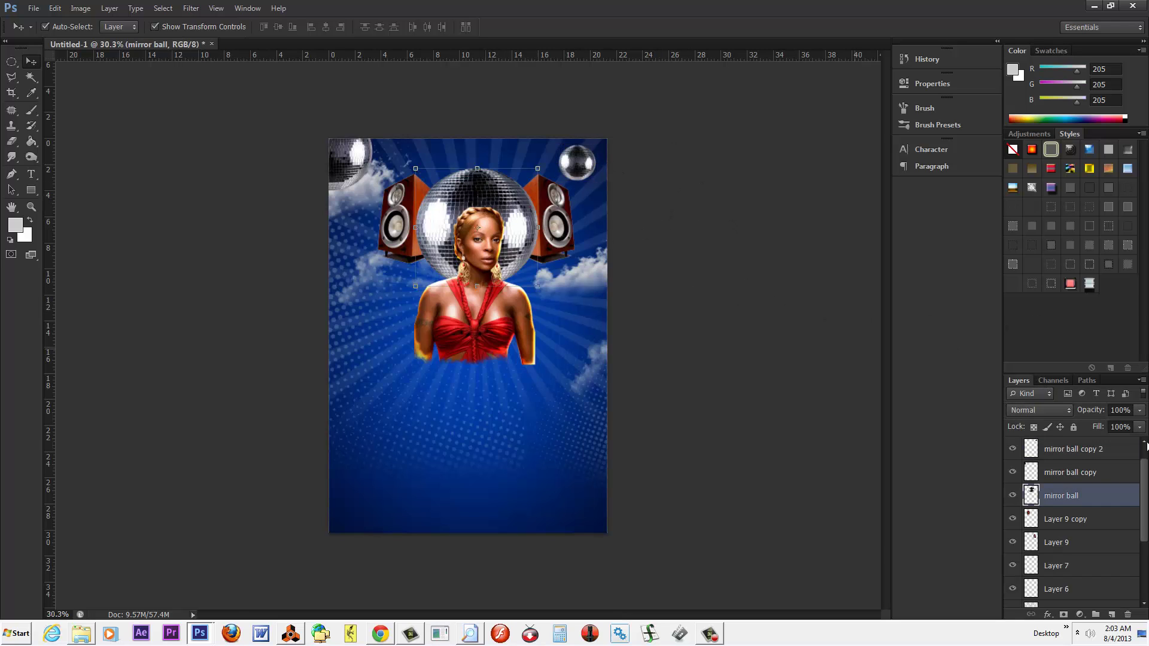
{"action": "left_click_drag", "start_coordinate": [1112, 496], "coordinate": [1112, 615]}
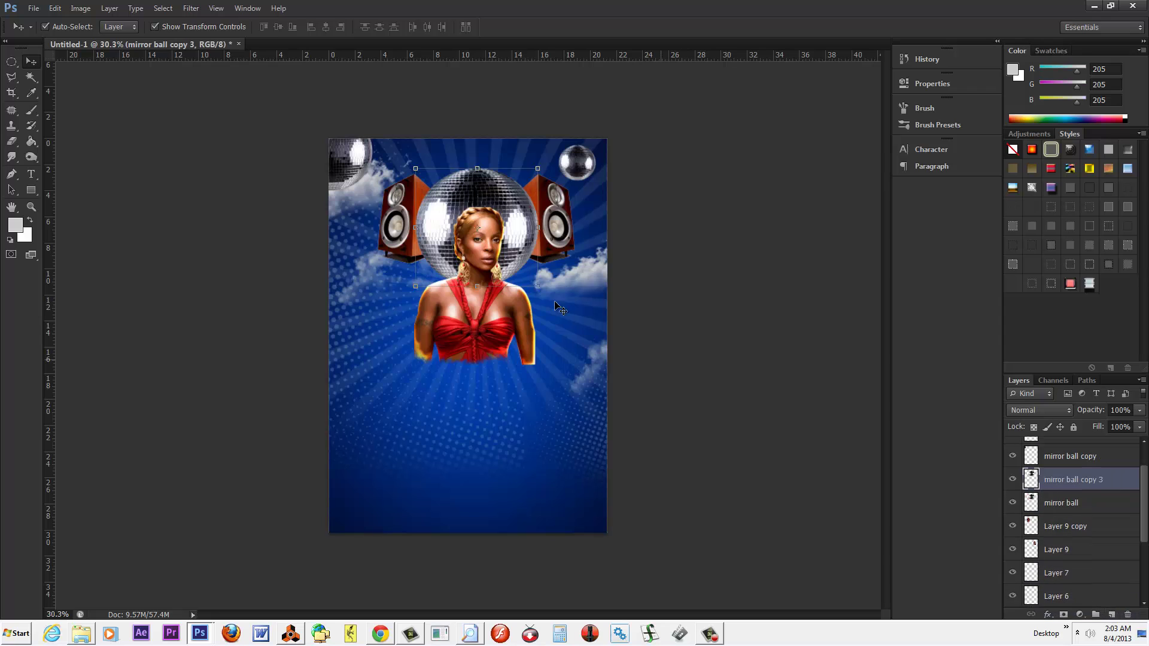
{"action": "left_click_drag", "start_coordinate": [489, 182], "coordinate": [347, 380]}
{"action": "key", "text": "ctrl+t"}
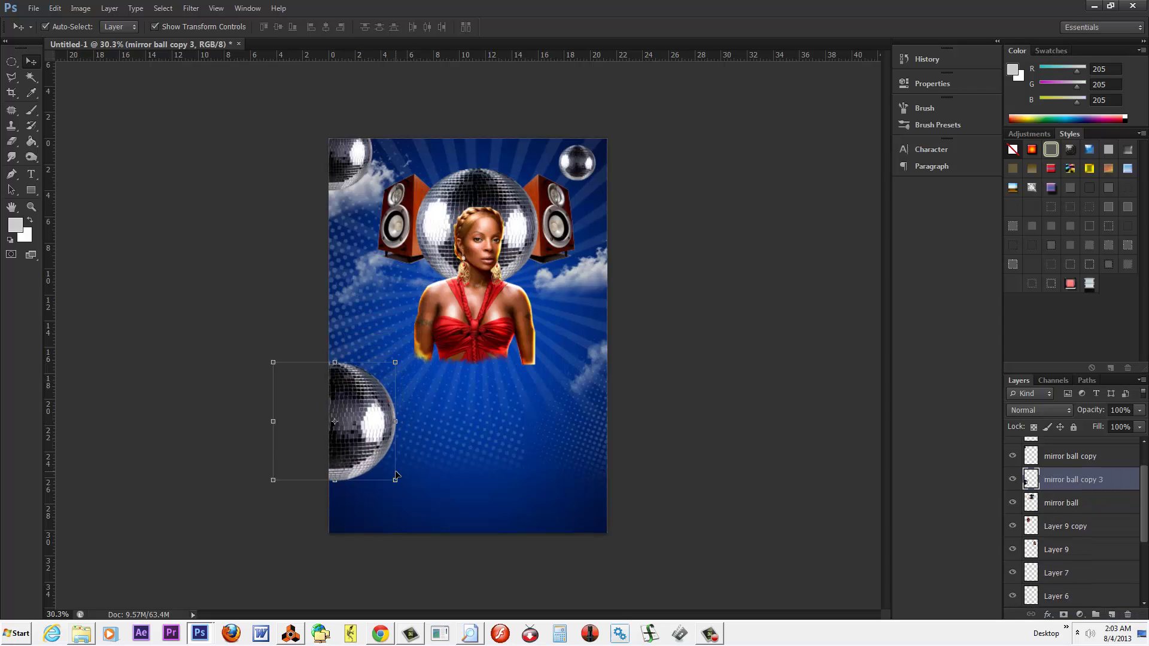
{"action": "left_click_drag", "start_coordinate": [396, 481], "coordinate": [348, 434]}
{"action": "key", "text": "Return"}
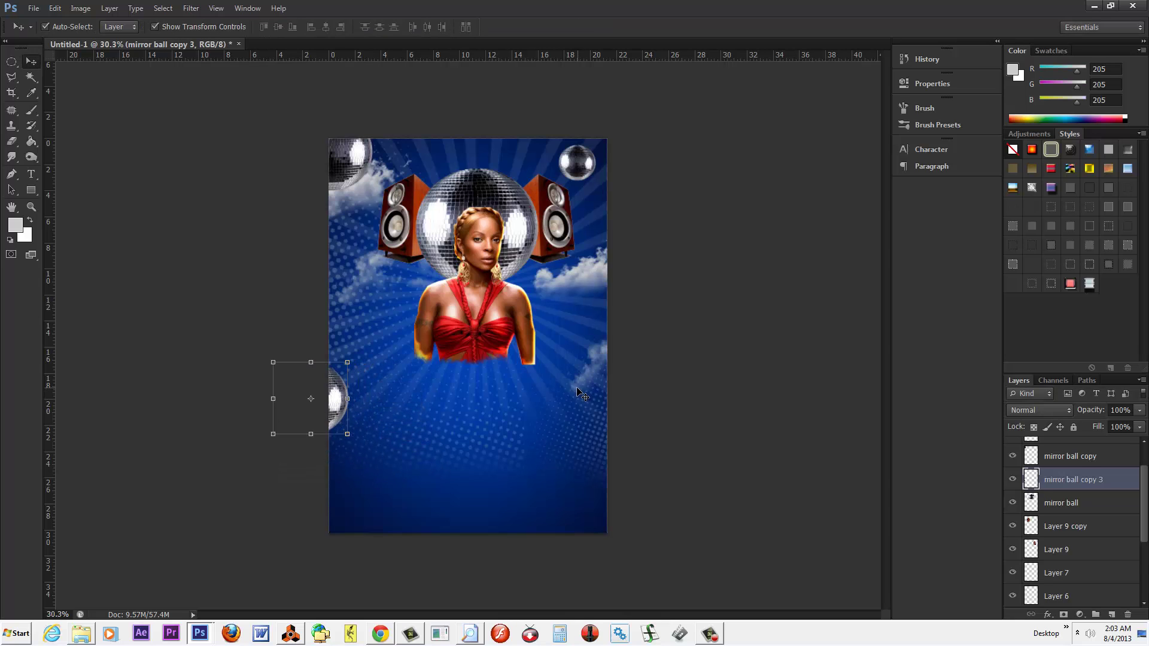
{"action": "left_click", "coordinate": [672, 280]}
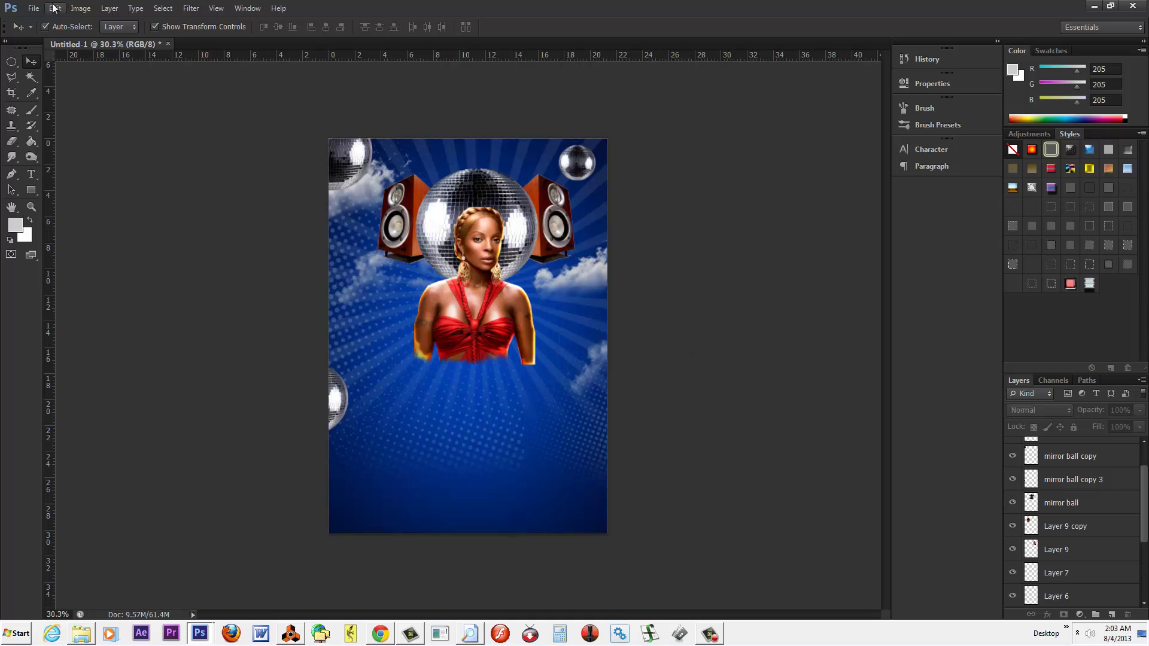
Step: Open speaker 007.png and Magic Wand-select its white background
{"action": "left_click", "coordinate": [33, 8]}
{"action": "left_click", "coordinate": [51, 31]}
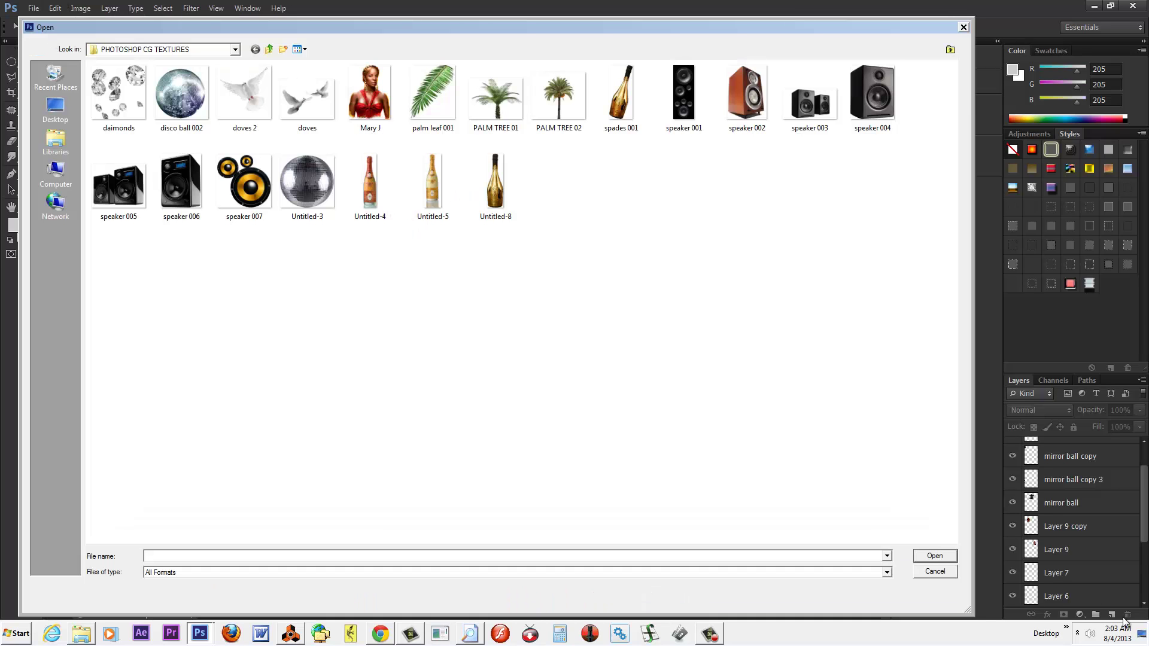
{"action": "double_click", "coordinate": [246, 182]}
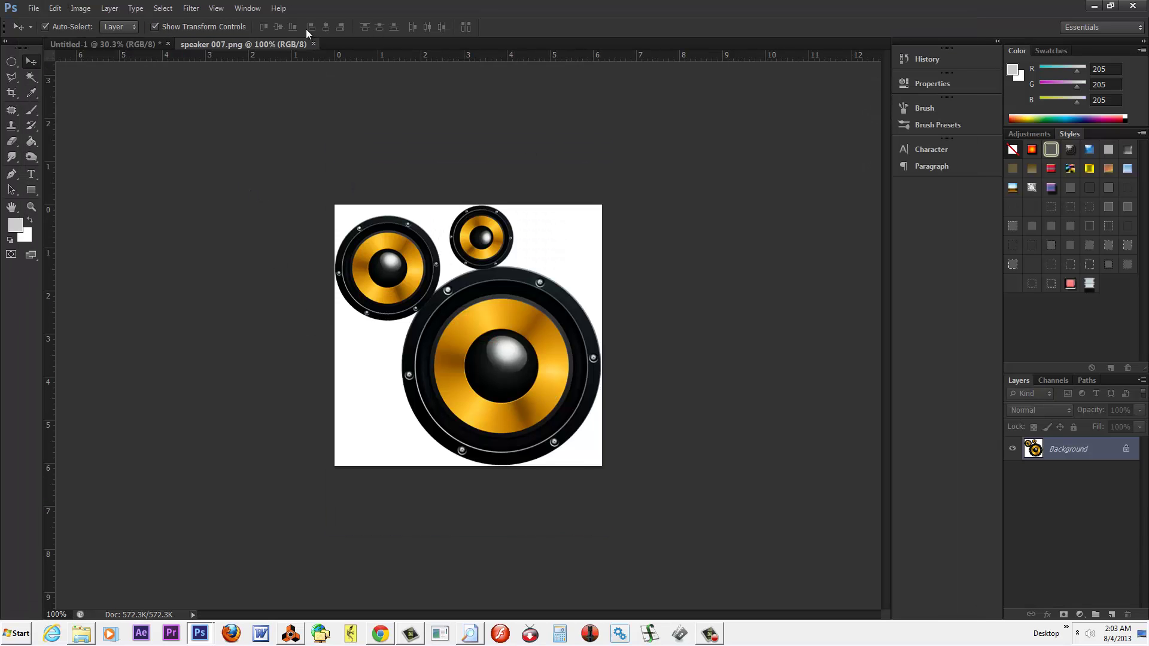
{"action": "left_click", "coordinate": [31, 78]}
{"action": "left_click", "coordinate": [445, 222]}
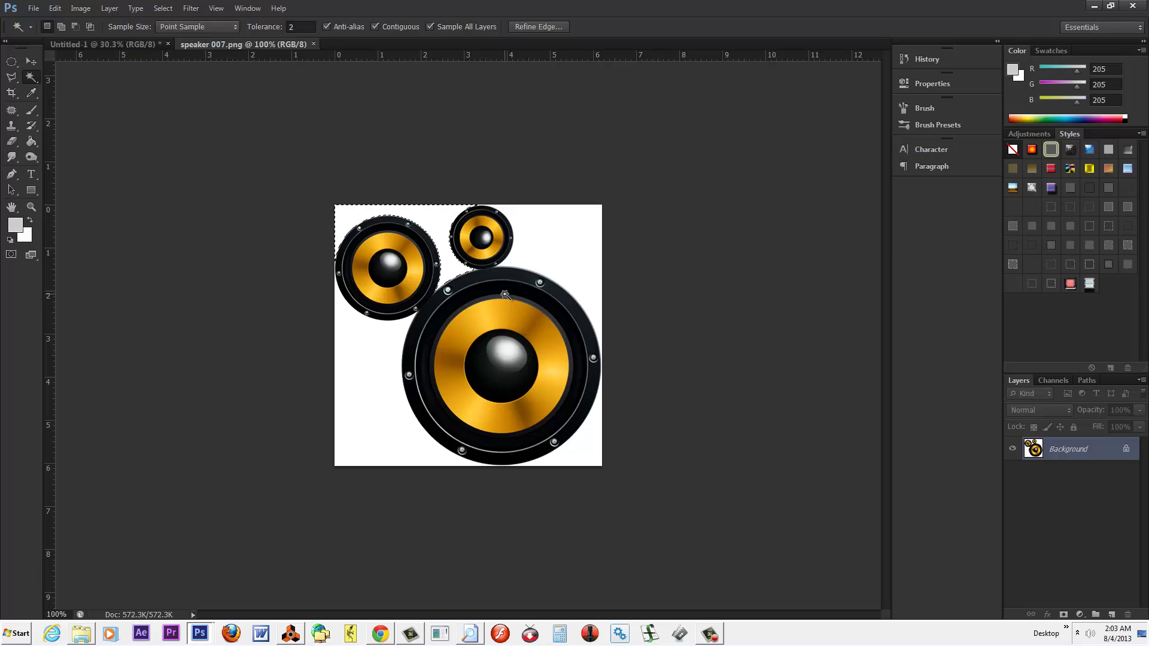
{"action": "key", "text": "shift+F5"}
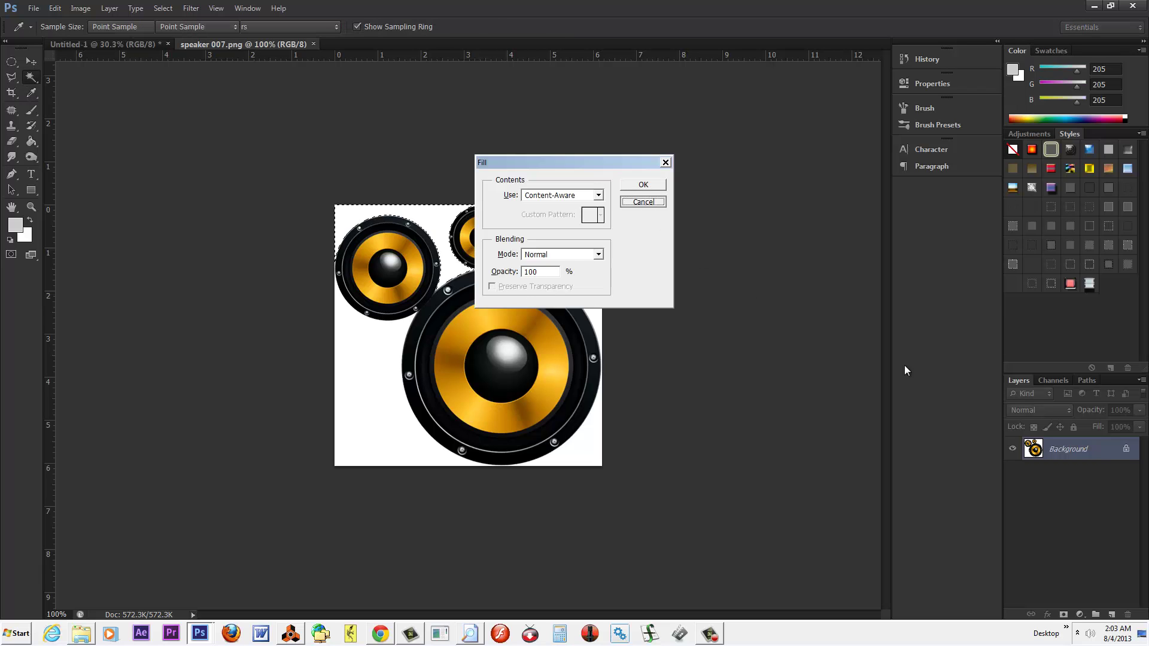
{"action": "left_click", "coordinate": [643, 185]}
Step: Duplicate Background above a new empty Layer 1 and delete the original Background
{"action": "left_click_drag", "start_coordinate": [1095, 458], "coordinate": [1113, 617]}
{"action": "left_click", "coordinate": [1112, 616]}
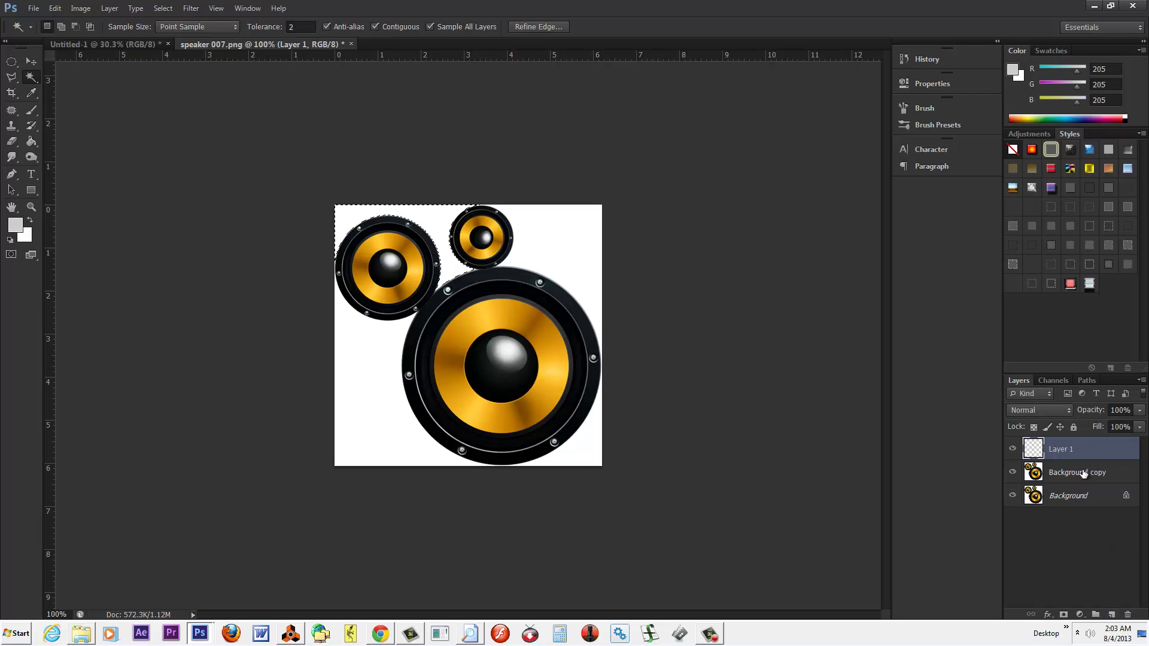
{"action": "left_click_drag", "start_coordinate": [1082, 462], "coordinate": [1088, 446]}
{"action": "left_click_drag", "start_coordinate": [1092, 500], "coordinate": [1128, 615]}
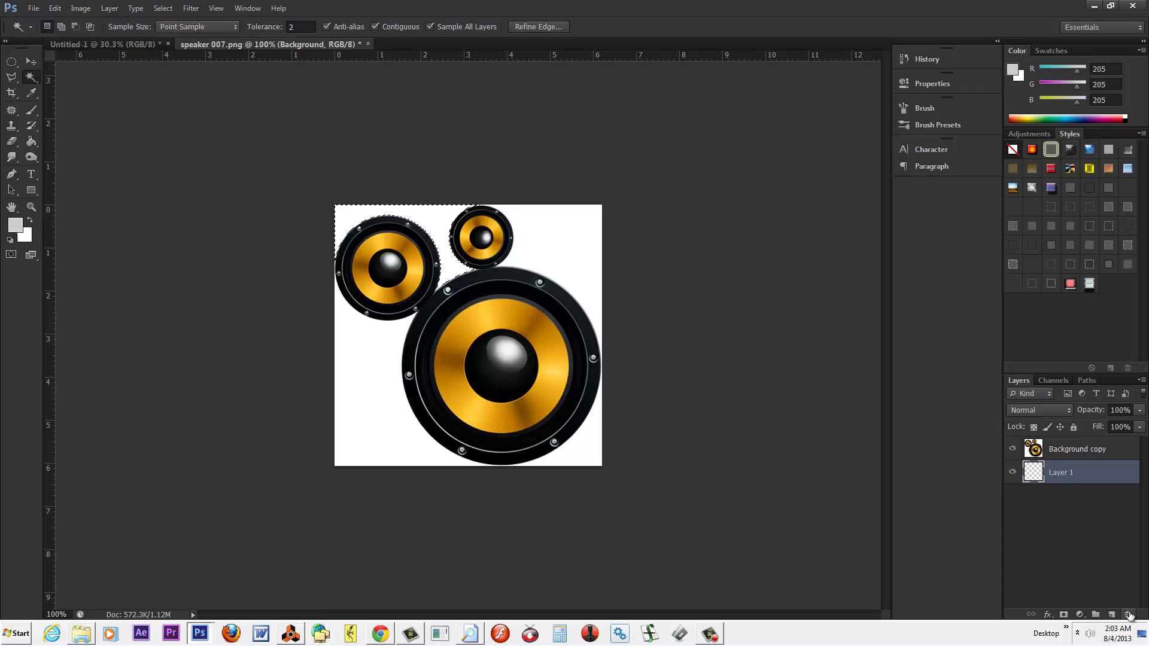
Step: Delete the white areas around the three speakers and load the speakers as a selection
{"action": "left_click", "coordinate": [1064, 453]}
{"action": "left_click", "coordinate": [551, 243]}
{"action": "key", "text": "Delete"}
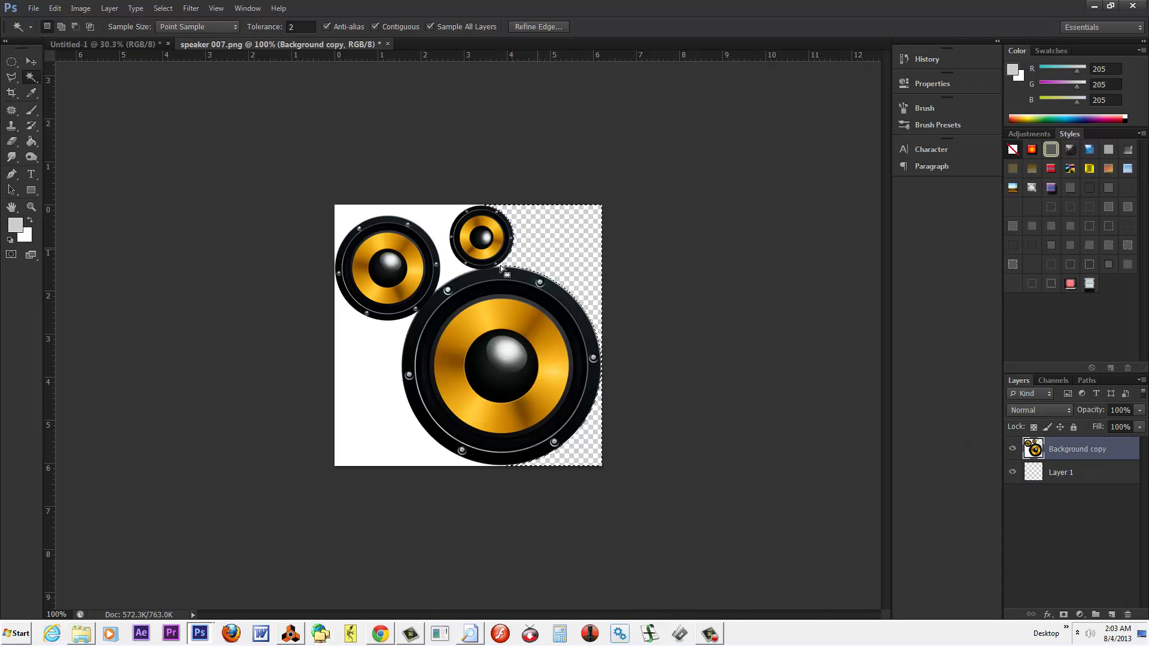
{"action": "left_click", "coordinate": [380, 385]}
{"action": "key", "text": "Delete"}
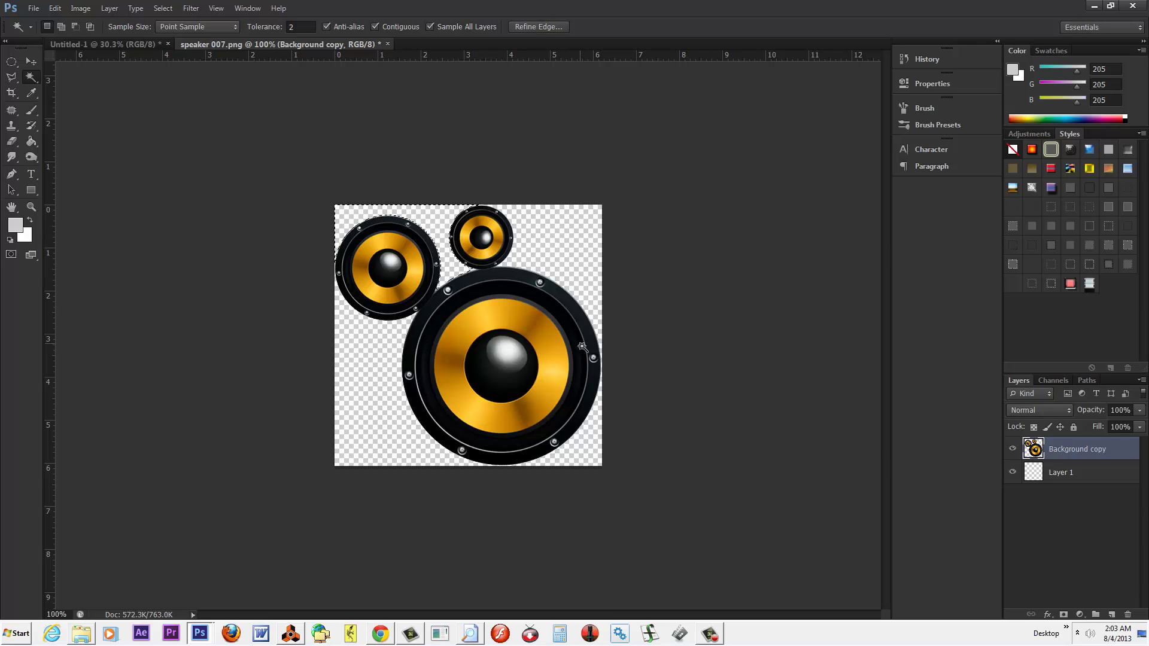
{"action": "key", "text": "Delete"}
{"action": "left_click", "coordinate": [1034, 450], "text": "ctrl"}
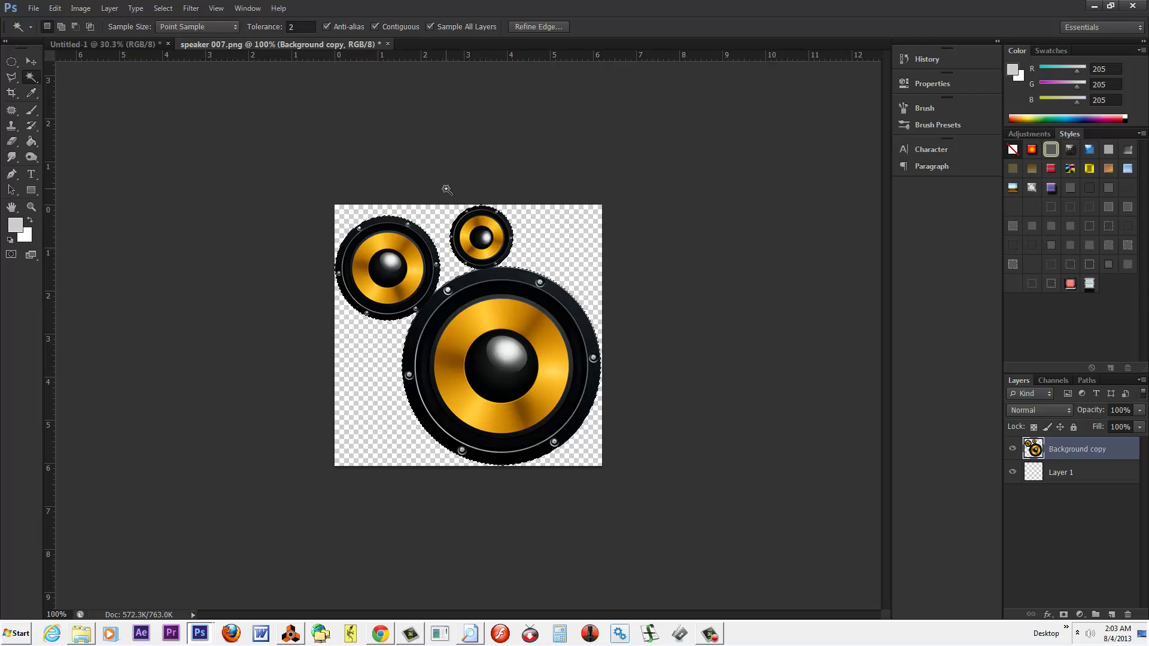
Step: Paste the gold speakers into the flyer behind the woman, on her left
{"action": "left_click", "coordinate": [130, 47]}
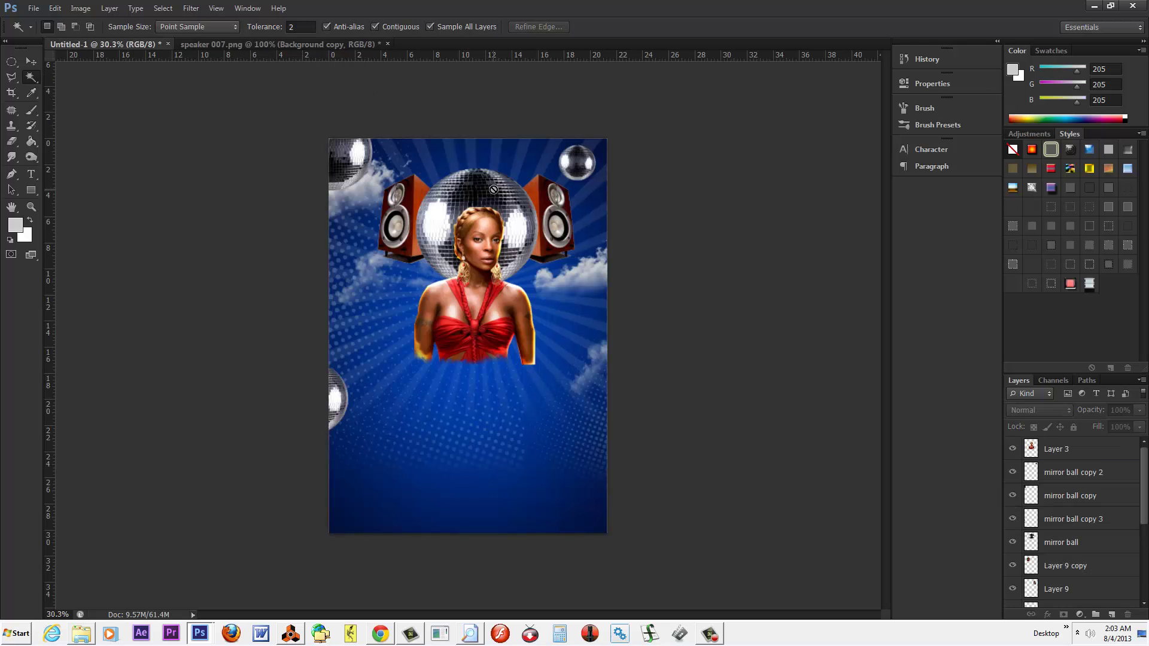
{"action": "key", "text": "ctrl+v"}
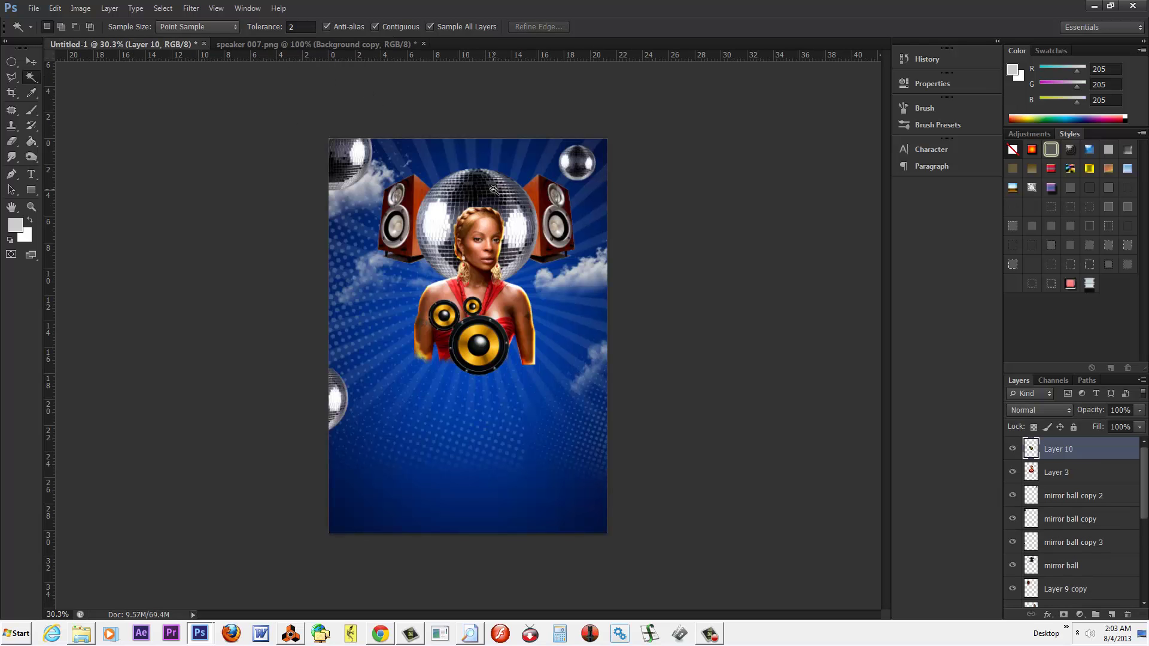
{"action": "left_click", "coordinate": [31, 61]}
{"action": "left_click_drag", "start_coordinate": [494, 358], "coordinate": [444, 296]}
{"action": "left_click_drag", "start_coordinate": [1103, 452], "coordinate": [1103, 481]}
{"action": "key", "text": "ctrl+plus"}
{"action": "scroll", "coordinate": [694, 264], "scroll_direction": "down", "scroll_amount": 1}
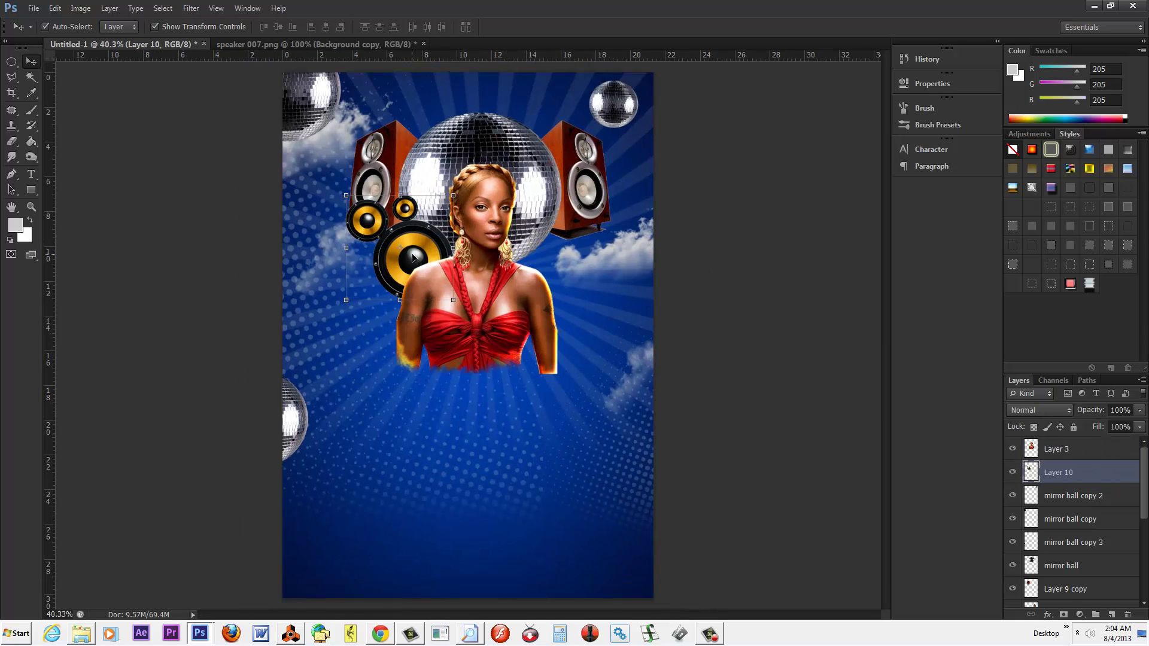
{"action": "left_click_drag", "start_coordinate": [422, 241], "coordinate": [415, 256]}
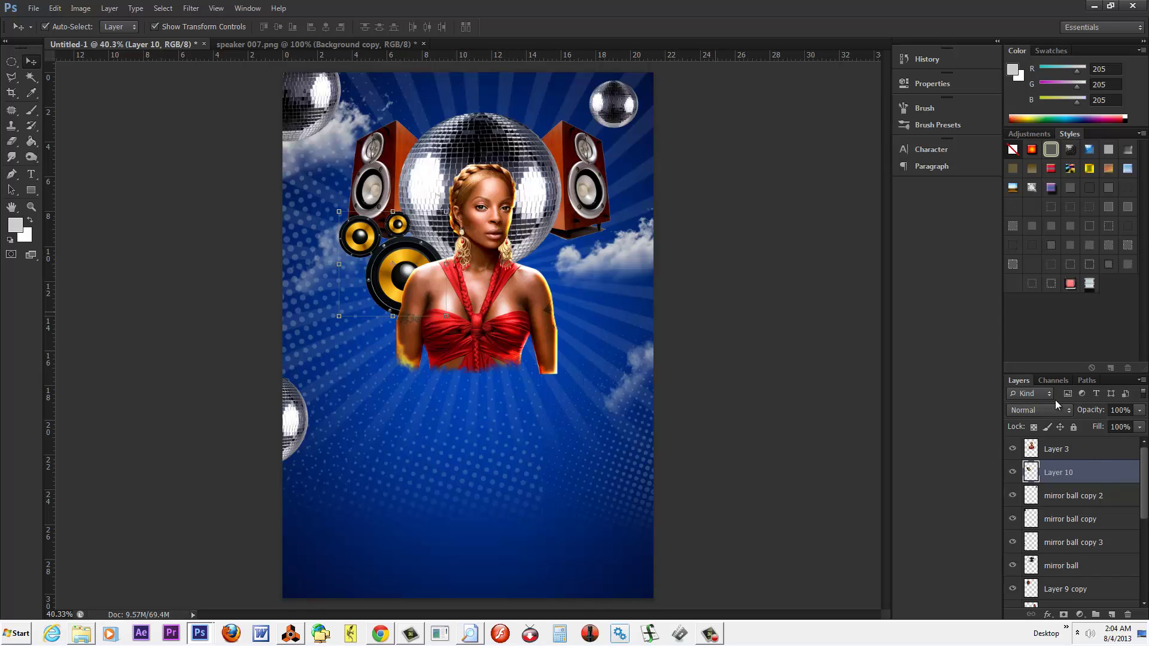
Step: Add a horizontally flipped speaker copy at her right, scaled to about 57%
{"action": "left_click_drag", "start_coordinate": [1098, 477], "coordinate": [1112, 615]}
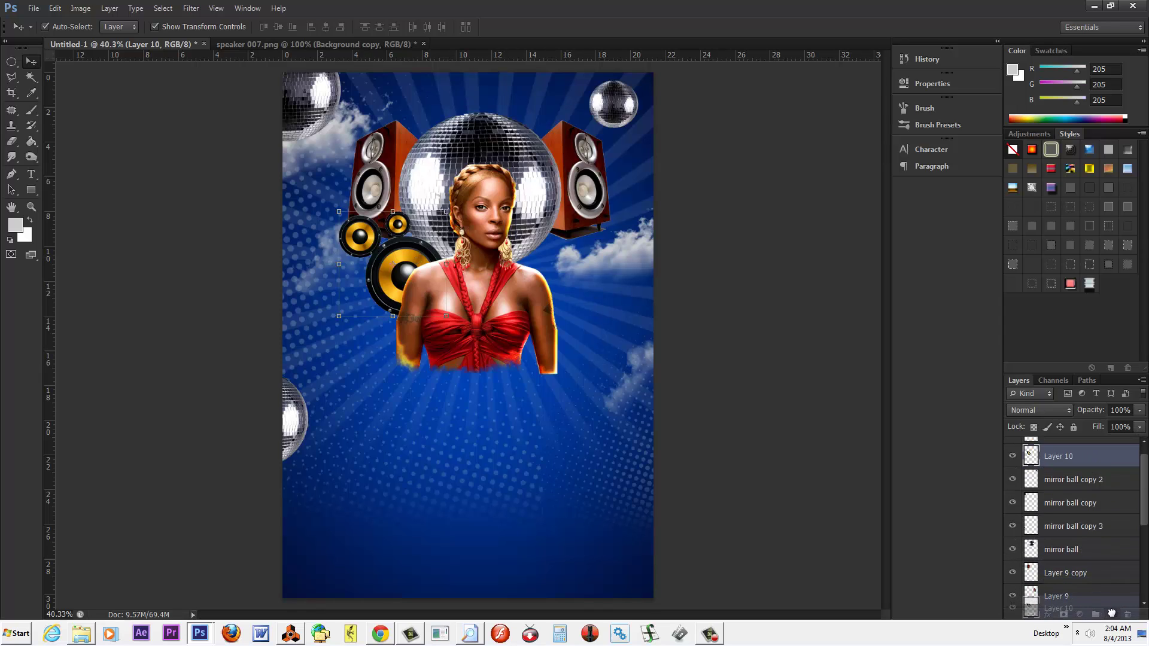
{"action": "left_click", "coordinate": [66, 11]}
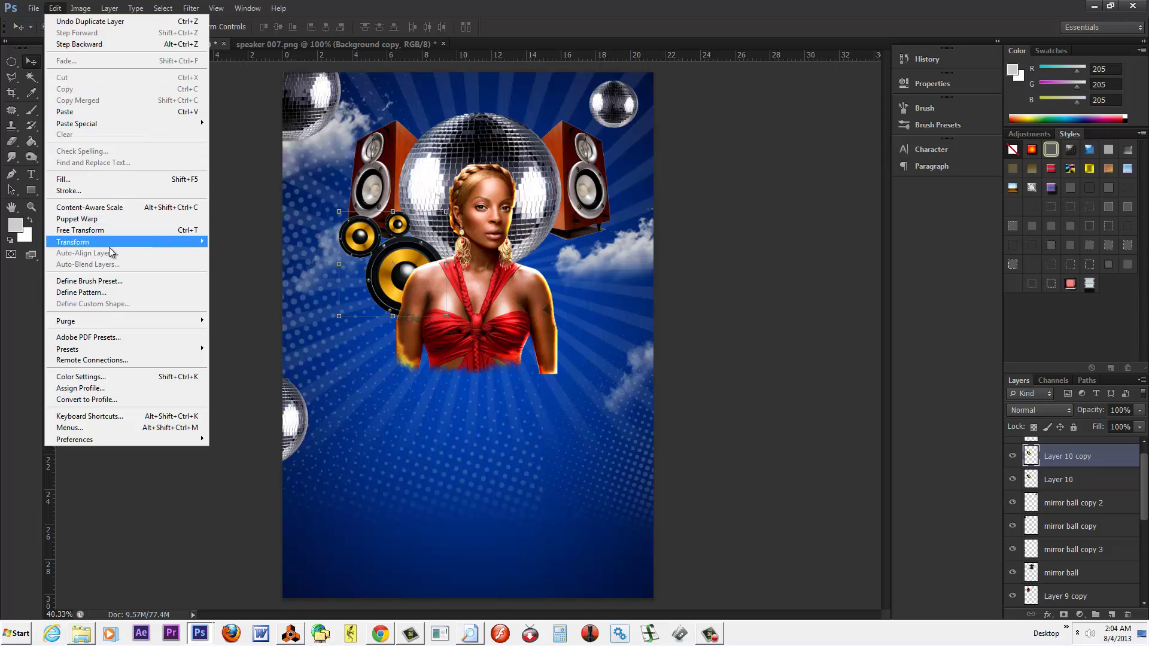
{"action": "mouse_move", "coordinate": [115, 242]}
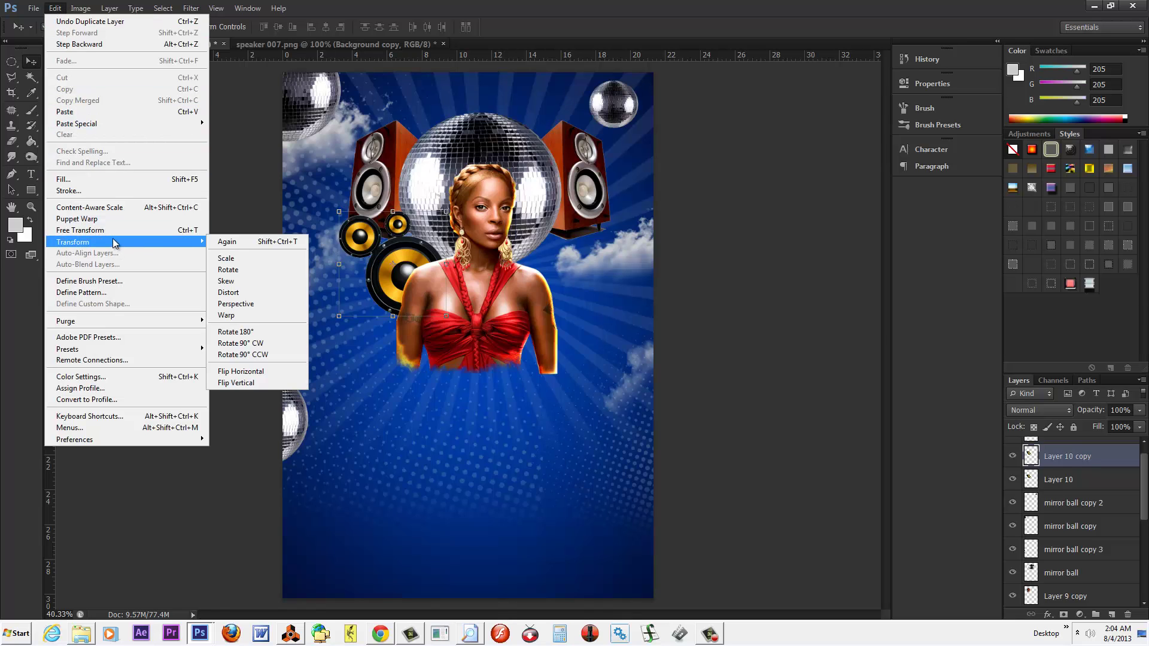
{"action": "left_click", "coordinate": [256, 372]}
{"action": "left_click_drag", "start_coordinate": [388, 285], "coordinate": [594, 308]}
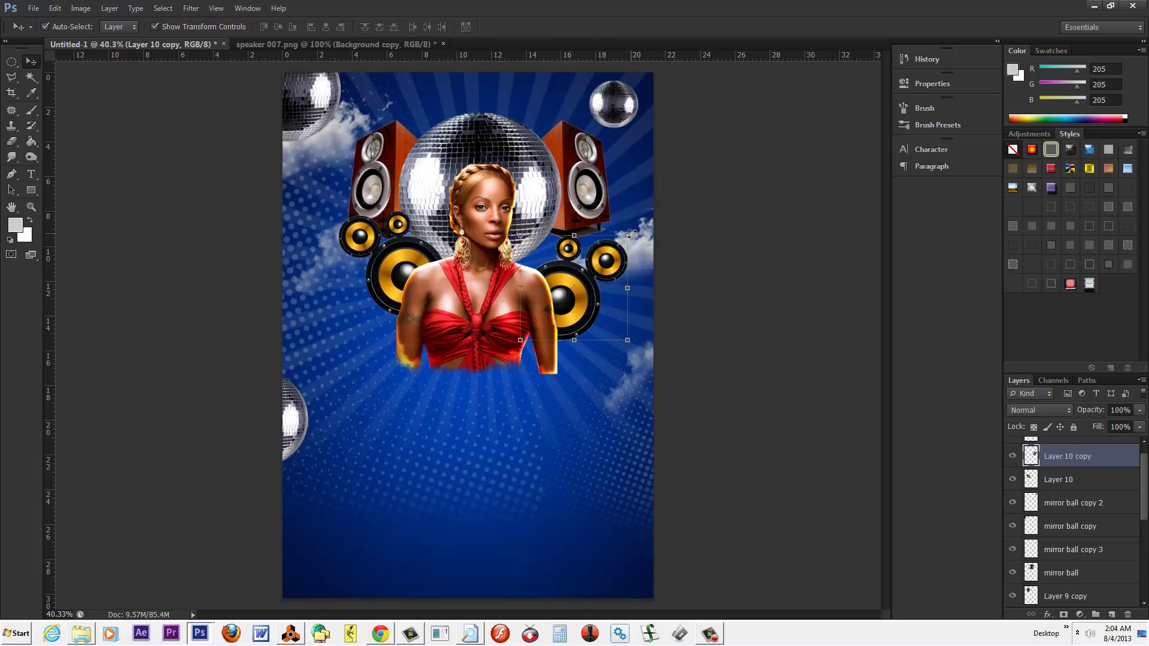
{"action": "left_click", "coordinate": [631, 234]}
{"action": "left_click_drag", "start_coordinate": [630, 234], "coordinate": [578, 252]}
{"action": "key", "text": "Return"}
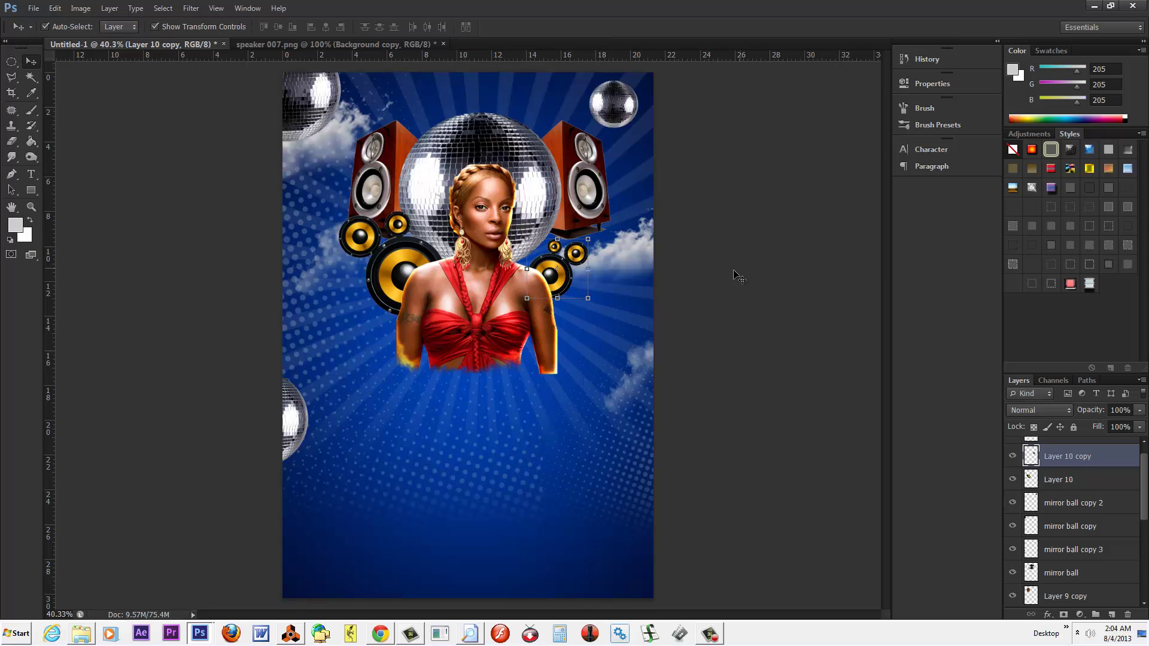
Step: Open the gold bottle image spades 001.png
{"action": "left_click", "coordinate": [737, 293]}
{"action": "left_click", "coordinate": [33, 8]}
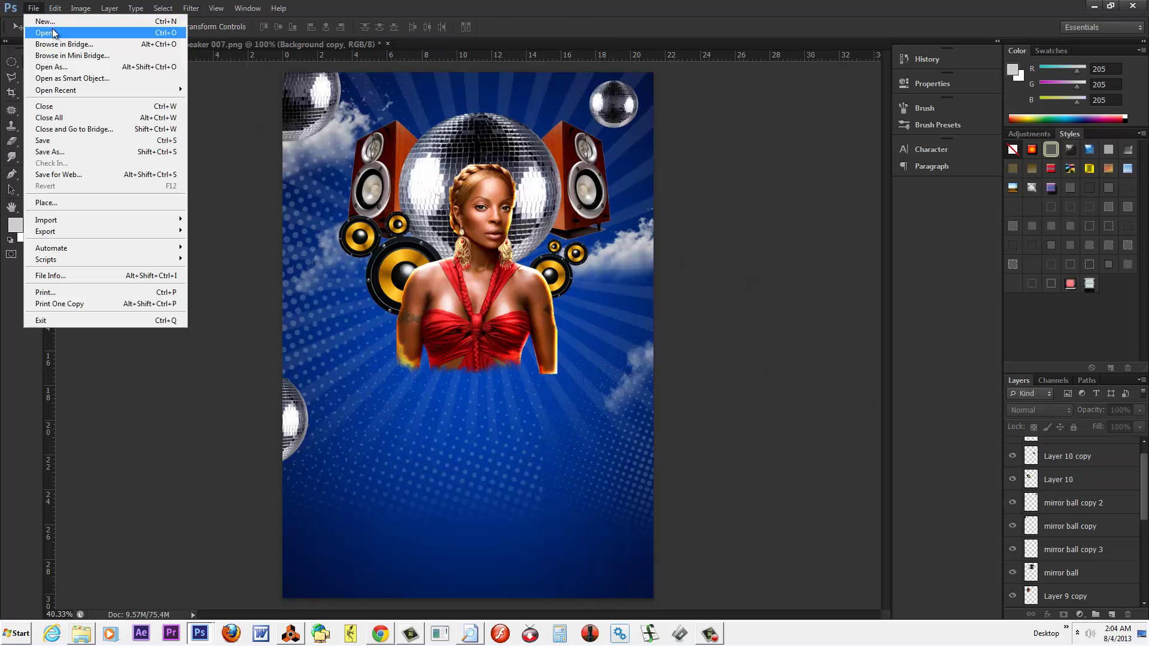
{"action": "left_click", "coordinate": [53, 34]}
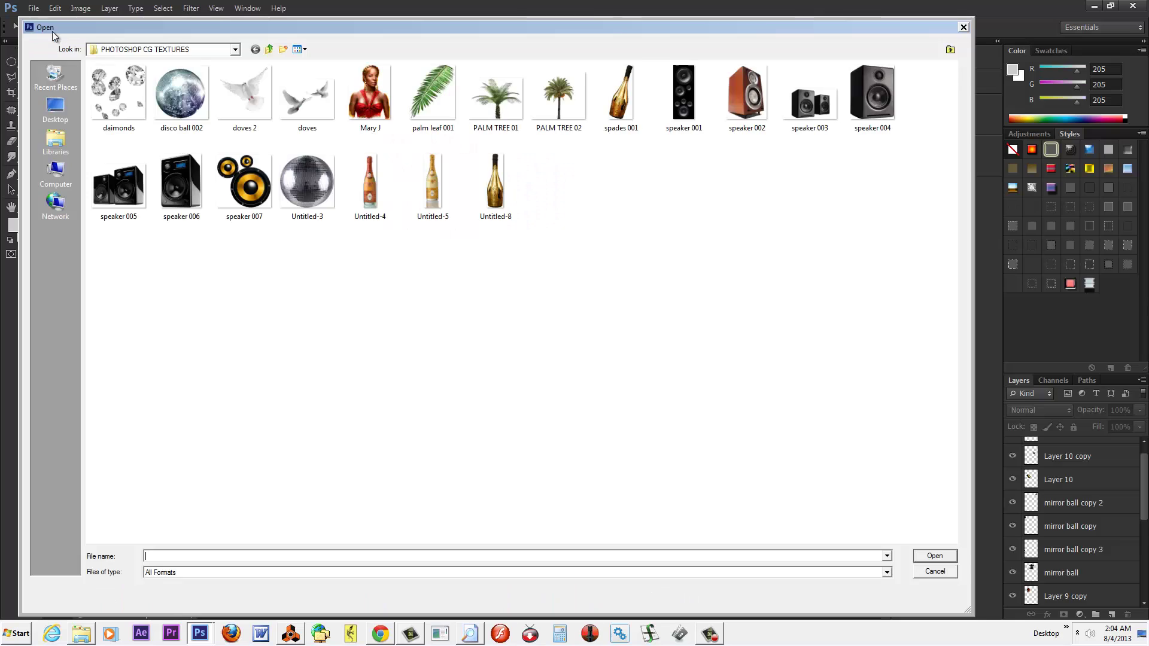
{"action": "double_click", "coordinate": [620, 96]}
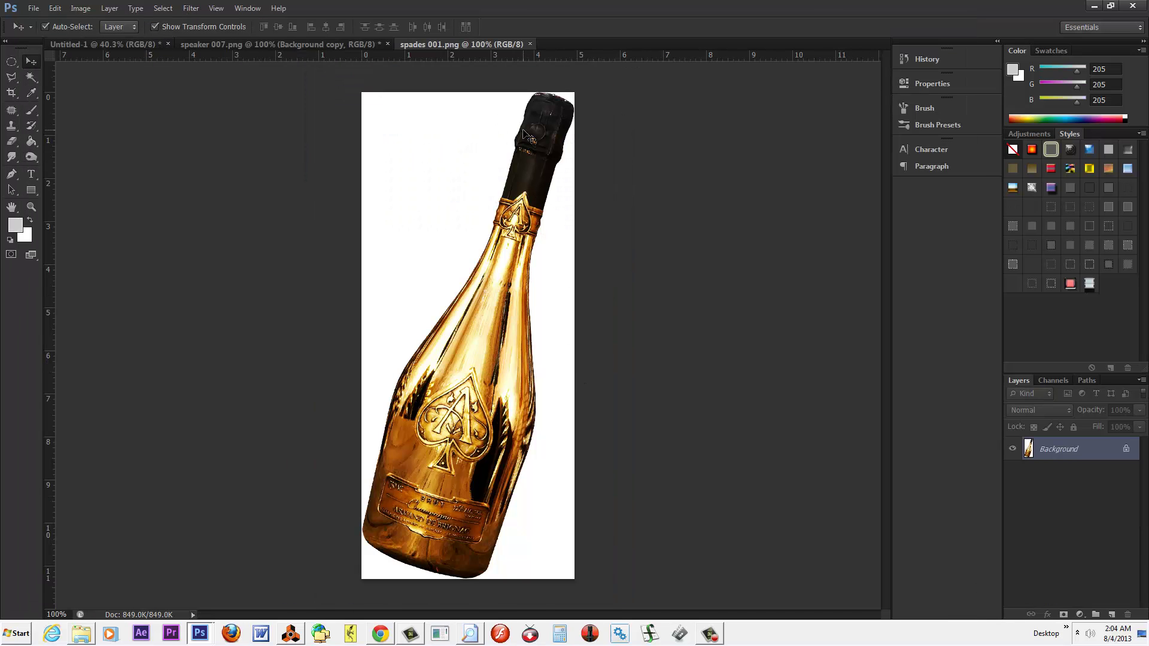
Step: Magic Wand the white background, then invert so only the bottle is selected
{"action": "left_click", "coordinate": [31, 77]}
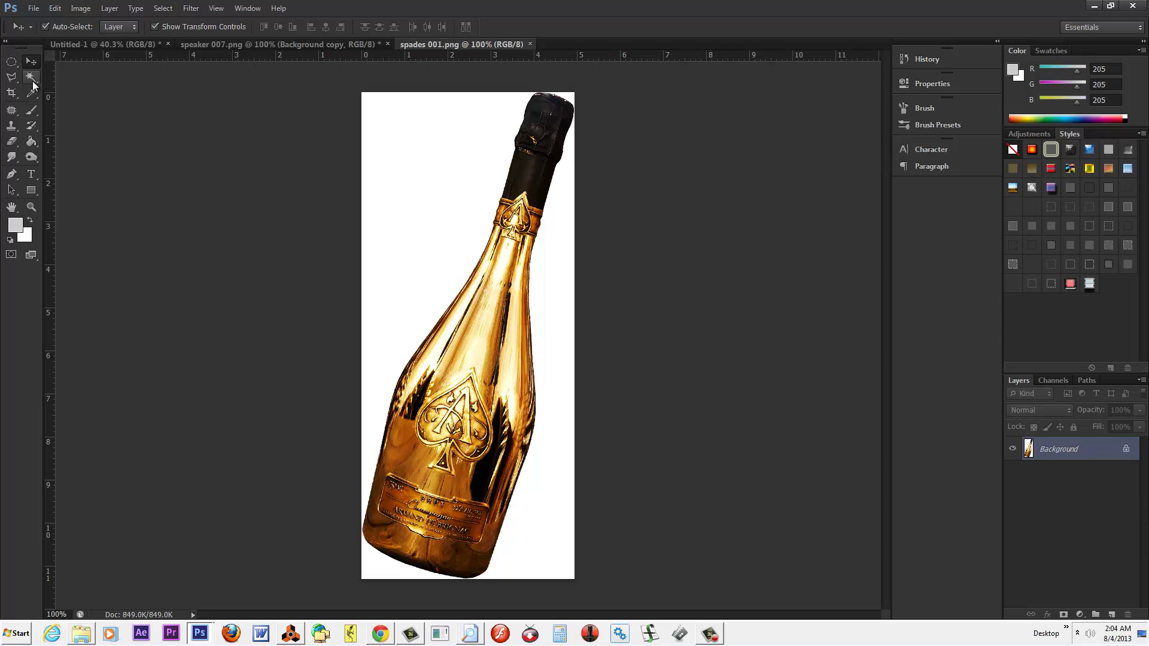
{"action": "left_click", "coordinate": [490, 174]}
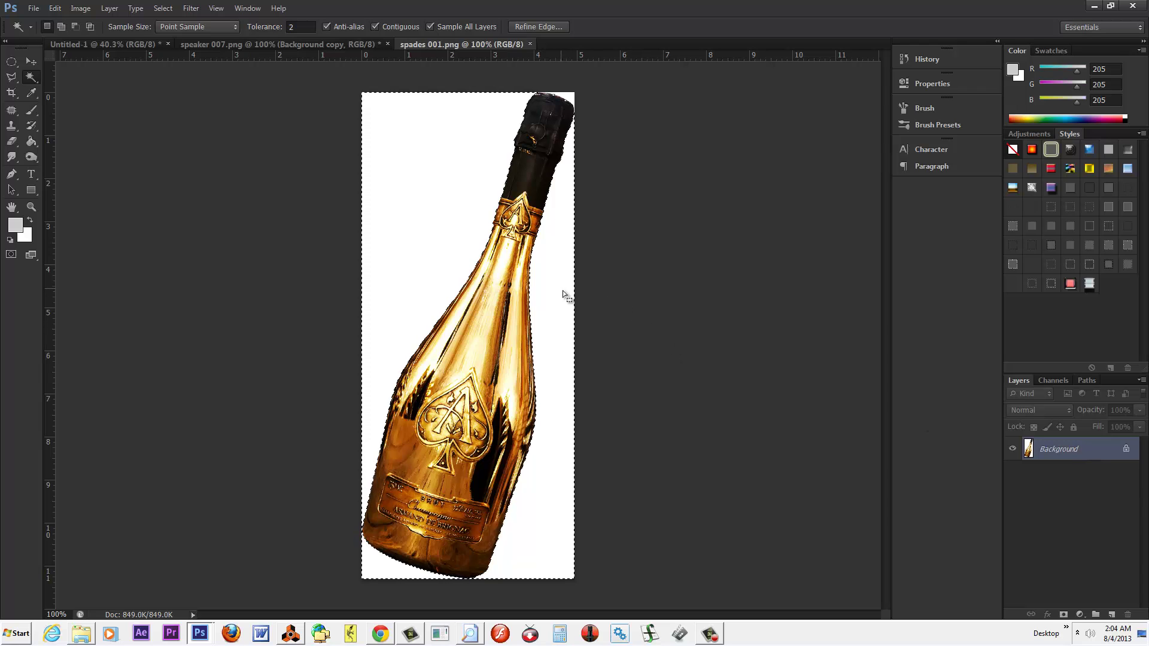
{"action": "left_click", "coordinate": [162, 8]}
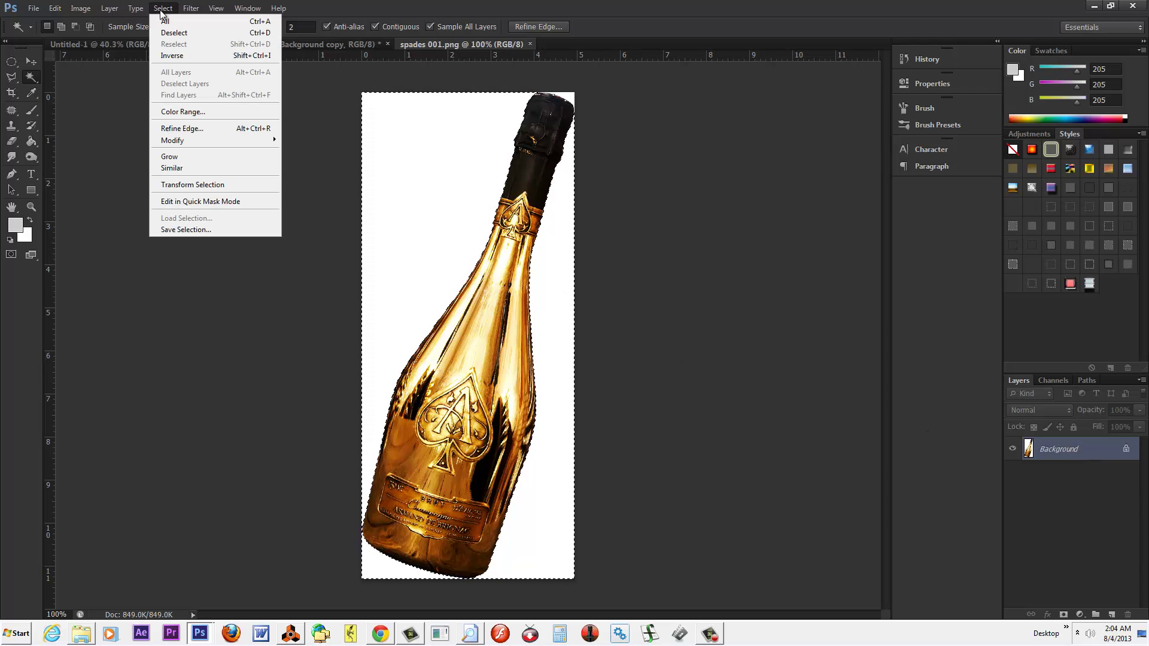
{"action": "left_click", "coordinate": [177, 56]}
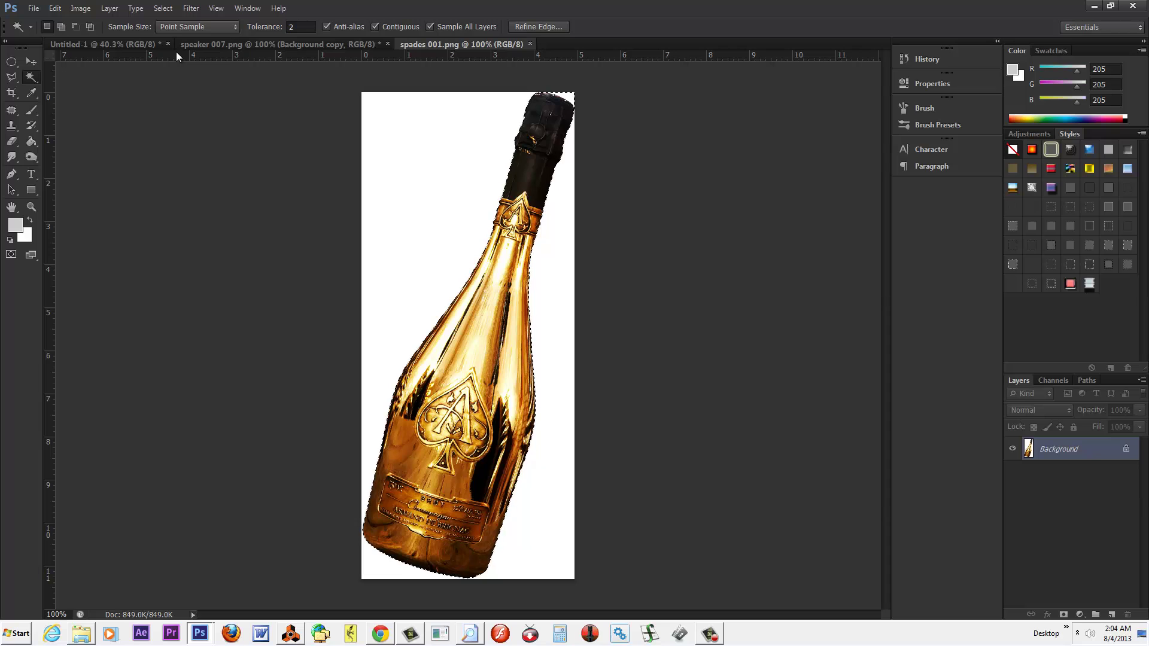
Step: Paste the bottle into the flyer and delete the leftover white patch by its top
{"action": "left_click", "coordinate": [128, 44]}
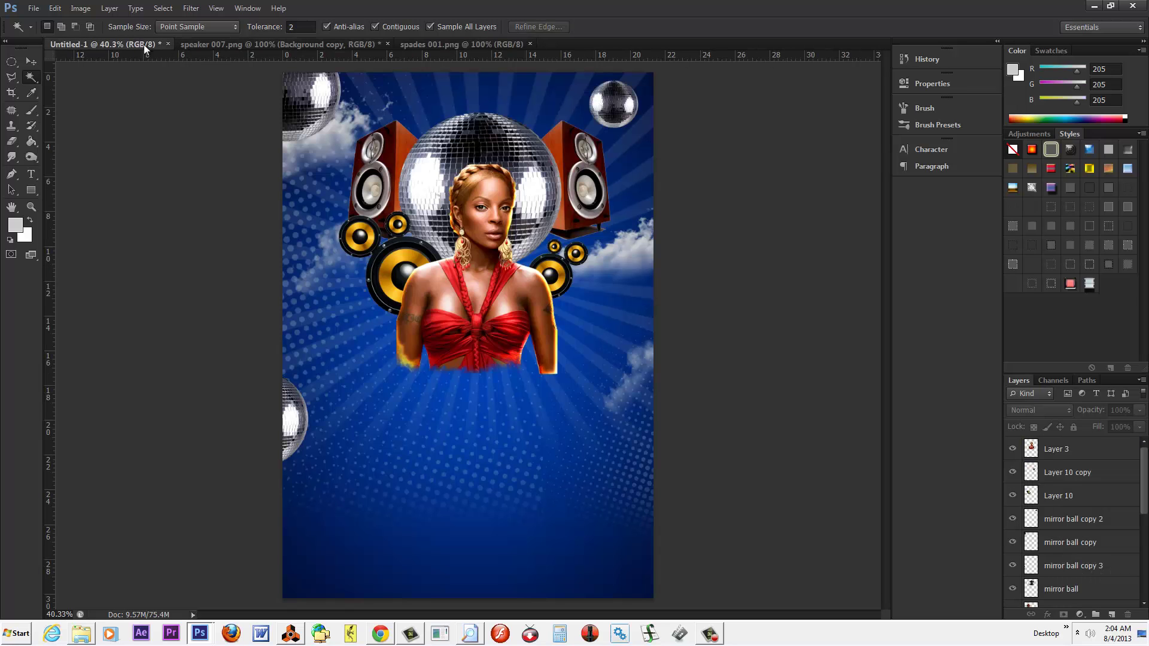
{"action": "left_click", "coordinate": [54, 8]}
{"action": "left_click", "coordinate": [82, 111]}
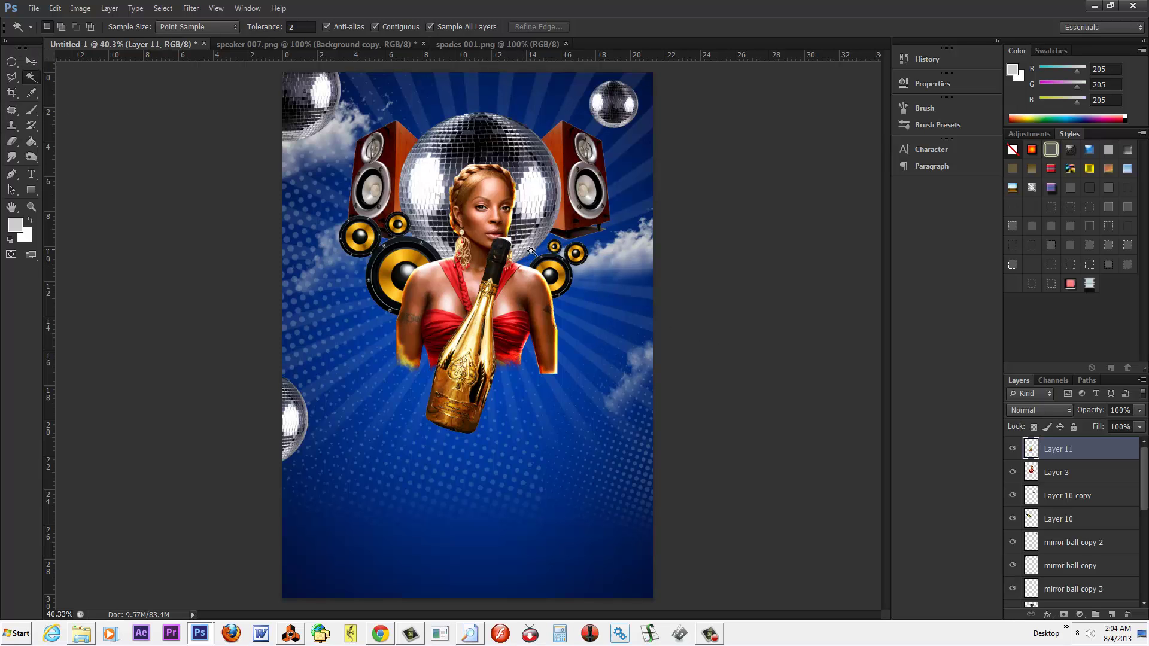
{"action": "scroll", "coordinate": [535, 250], "scroll_direction": "up", "scroll_amount": 6}
{"action": "left_click", "coordinate": [455, 229]}
{"action": "key", "text": "Delete"}
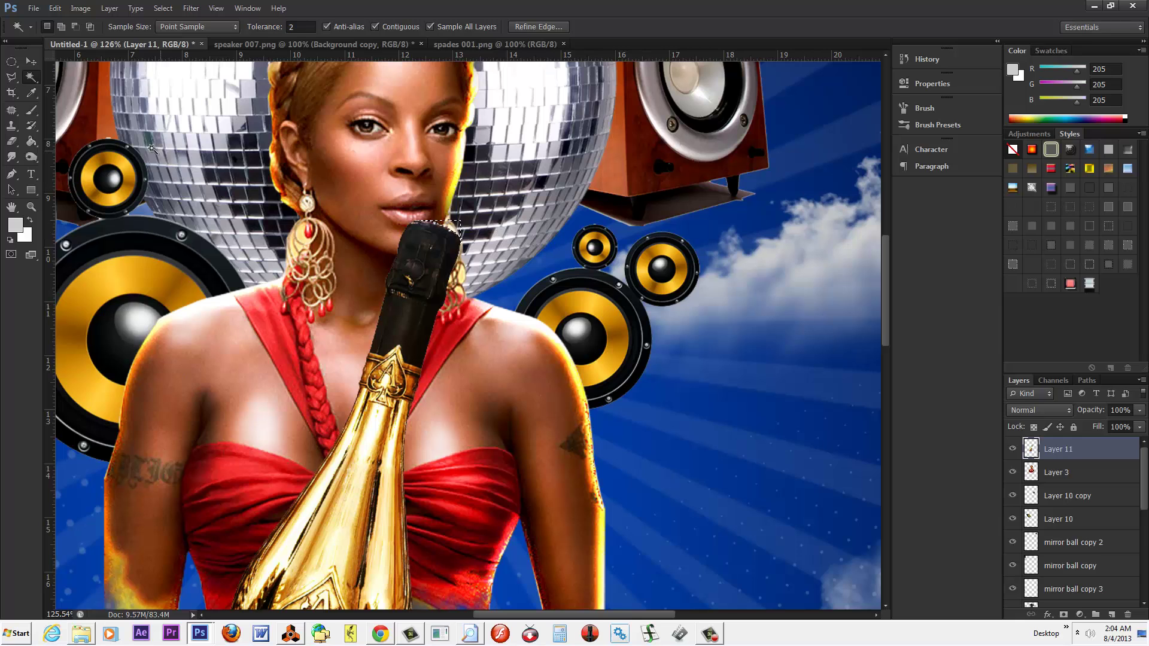
{"action": "left_click", "coordinate": [163, 8]}
{"action": "left_click", "coordinate": [179, 30]}
{"action": "scroll", "coordinate": [422, 149], "scroll_direction": "down", "scroll_amount": 1}
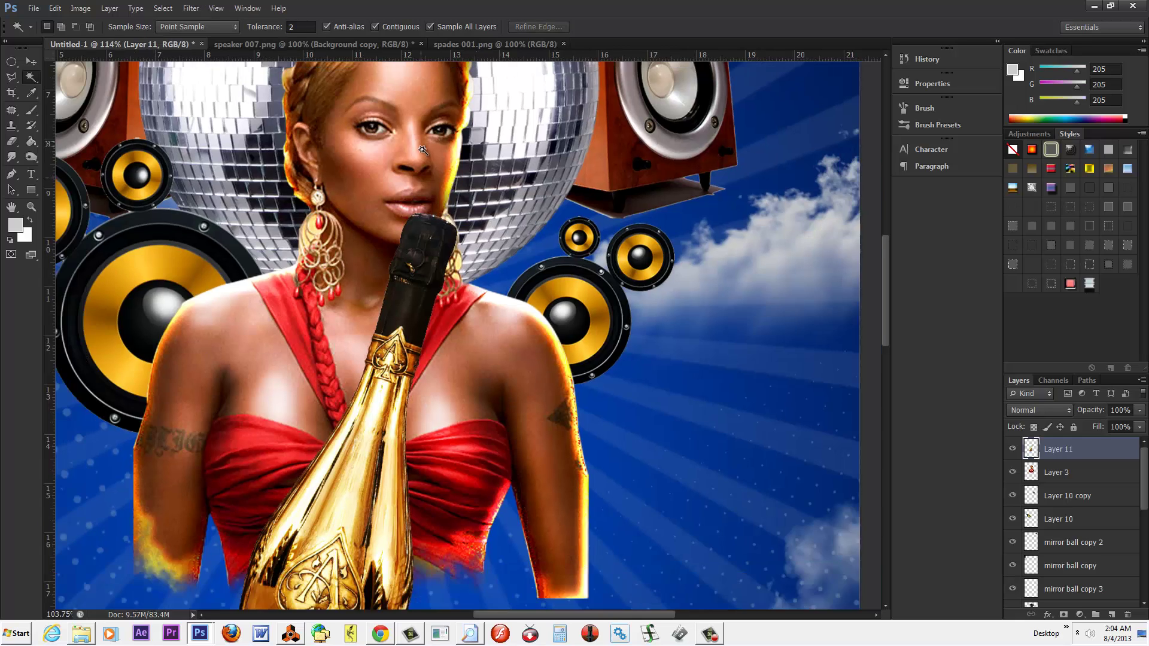
{"action": "scroll", "coordinate": [422, 150], "scroll_direction": "down", "scroll_amount": 8}
{"action": "scroll", "coordinate": [885, 302], "scroll_direction": "up", "scroll_amount": 5}
Step: Put Layer 11 beneath the woman, move it to her right and scale it to about 75%
{"action": "left_click", "coordinate": [31, 62]}
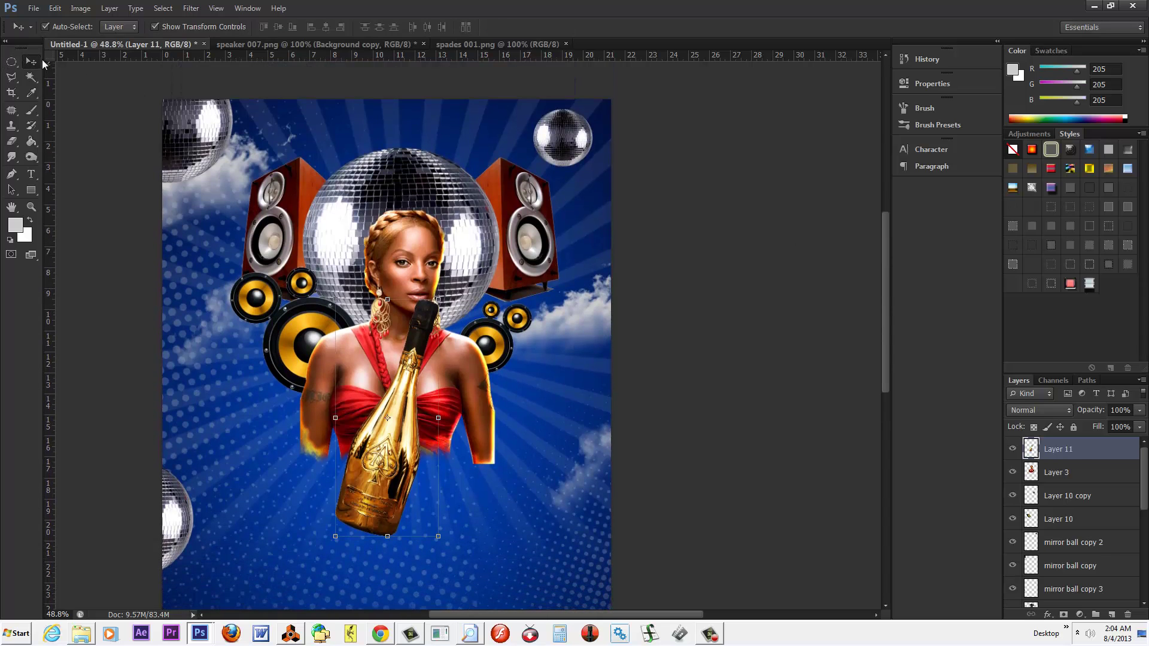
{"action": "left_click_drag", "start_coordinate": [1102, 452], "coordinate": [1103, 484]}
{"action": "left_click_drag", "start_coordinate": [383, 506], "coordinate": [520, 481]}
{"action": "left_click", "coordinate": [578, 261]}
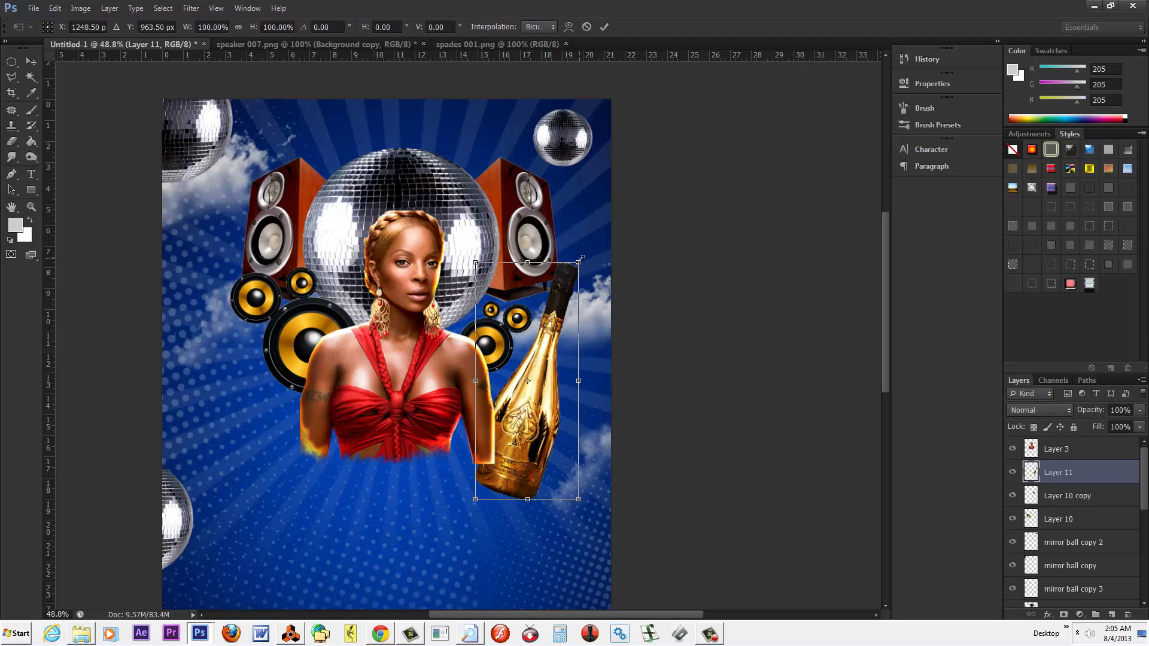
{"action": "left_click_drag", "start_coordinate": [581, 259], "coordinate": [553, 322]}
{"action": "left_click_drag", "start_coordinate": [530, 434], "coordinate": [534, 422]}
{"action": "key", "text": "Return"}
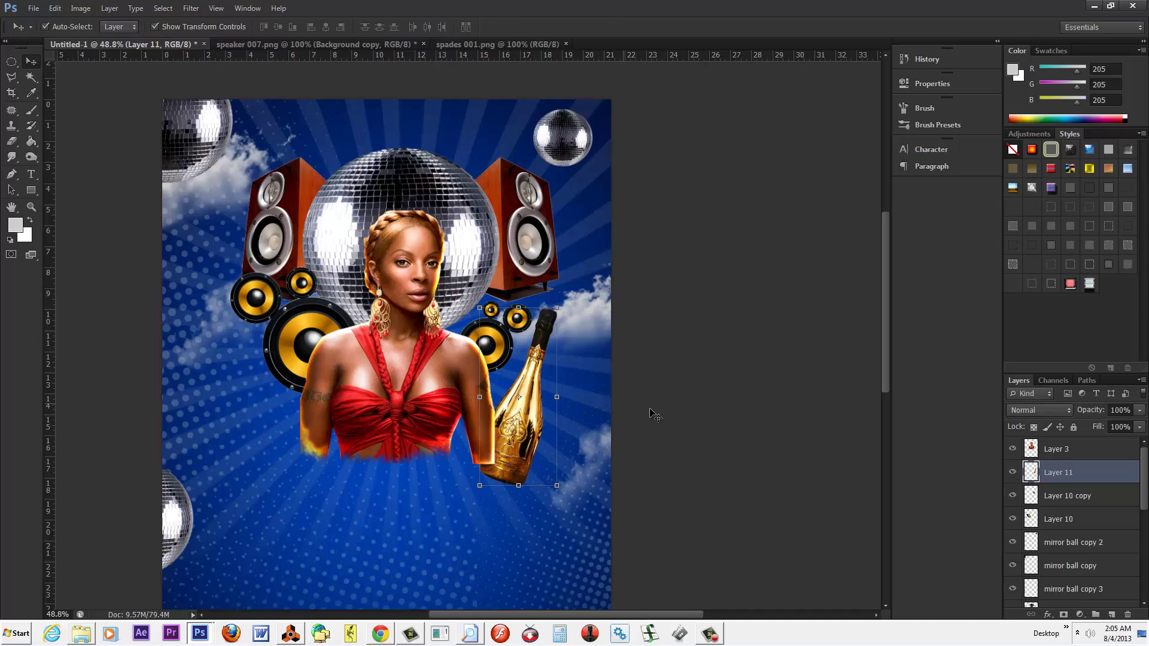
Step: Duplicate Layer 11, flip the copy horizontally and nudge it to the woman's left arm
{"action": "left_click_drag", "start_coordinate": [1099, 465], "coordinate": [1112, 615]}
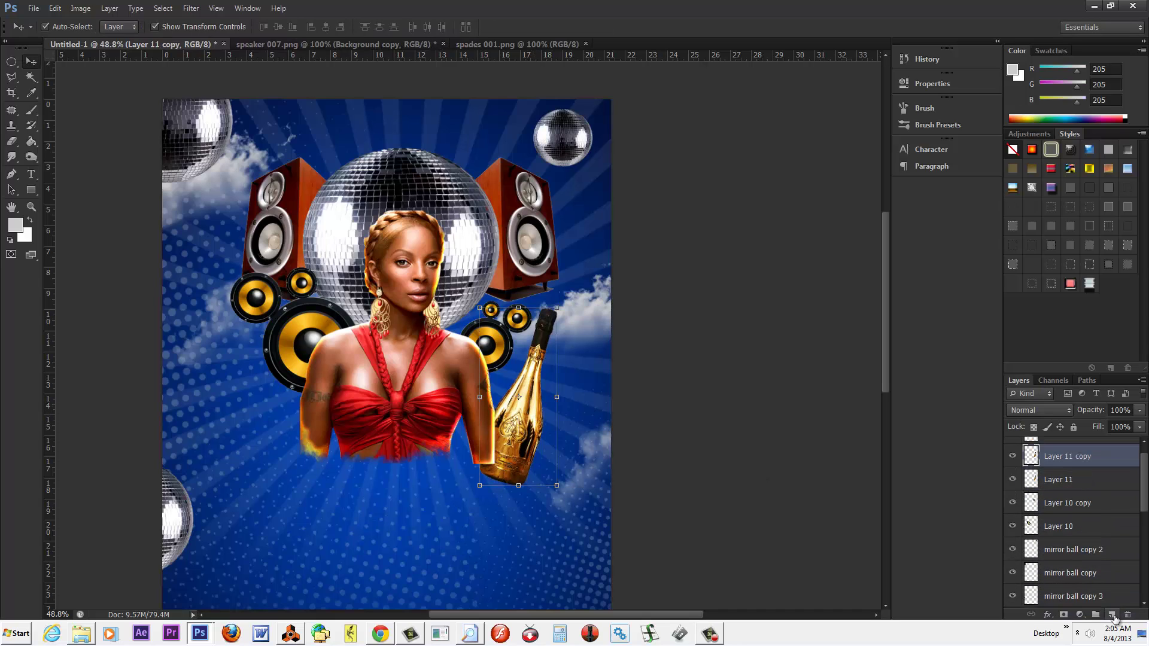
{"action": "left_click", "coordinate": [54, 8]}
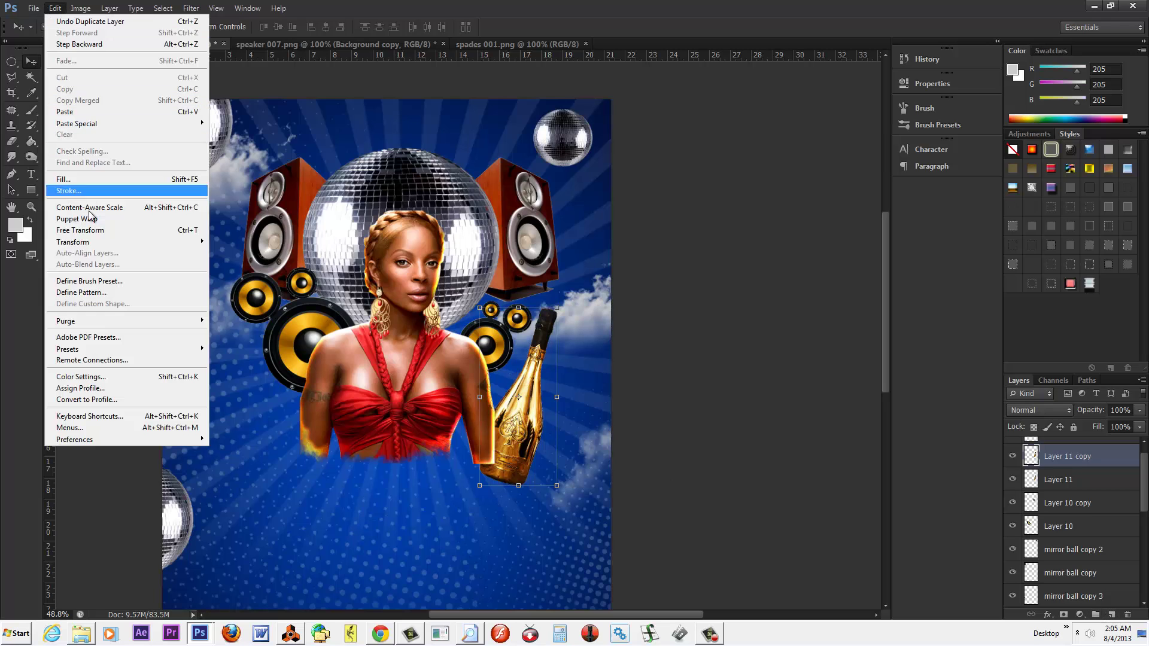
{"action": "mouse_move", "coordinate": [96, 242]}
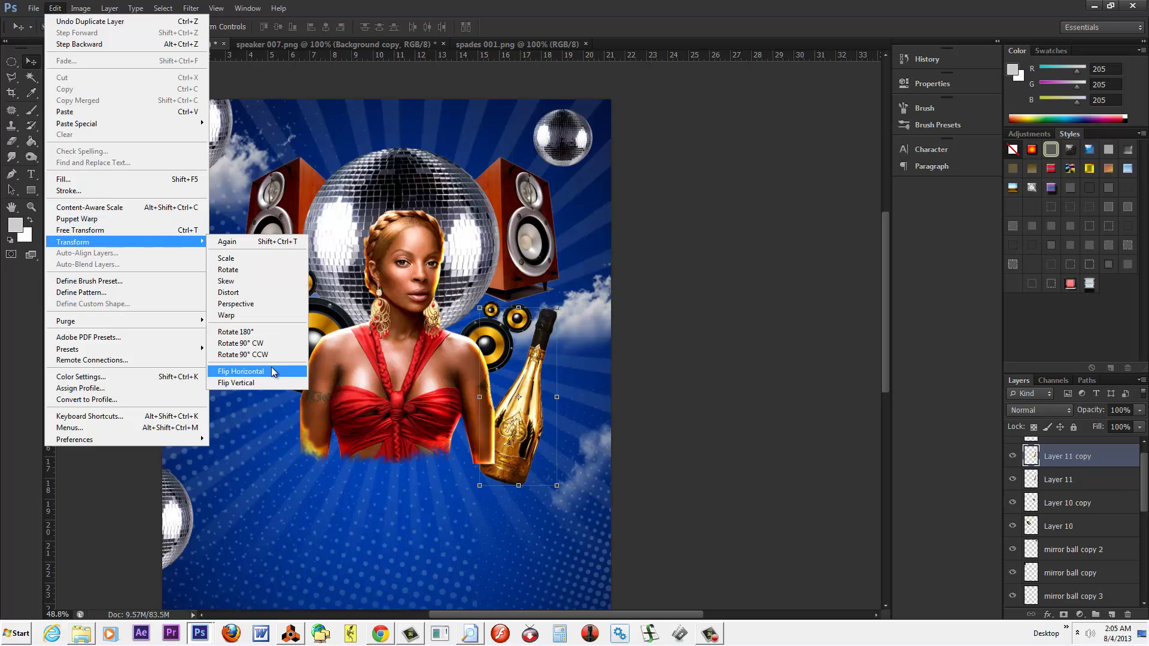
{"action": "left_click", "coordinate": [240, 371]}
{"action": "key", "text": "shift+Left"}
{"action": "key", "text": "shift+Left"}
{"action": "key", "text": "shift+Left"}
{"action": "key", "text": "shift+Left"}
{"action": "key", "text": "shift+Left"}
{"action": "key", "text": "shift+Left"}
{"action": "key", "text": "shift+Left"}
{"action": "key", "text": "shift+Left"}
{"action": "key", "text": "shift+Left"}
{"action": "key", "text": "shift+Left"}
{"action": "key", "text": "shift+Left"}
{"action": "key", "text": "shift+Left"}
{"action": "key", "text": "shift+Left"}
{"action": "key", "text": "shift+Left"}
{"action": "key", "text": "shift+Left"}
{"action": "key", "text": "shift+Left"}
{"action": "key", "text": "shift+Left"}
{"action": "key", "text": "shift+Left"}
{"action": "key", "text": "shift+Left"}
{"action": "key", "text": "shift+Left"}
{"action": "key", "text": "shift+Left"}
{"action": "key", "text": "shift+Left"}
{"action": "key", "text": "shift+Left"}
{"action": "key", "text": "shift+Left"}
{"action": "key", "text": "shift+Left"}
{"action": "key", "text": "shift+Left"}
{"action": "key", "text": "shift+Left"}
{"action": "key", "text": "shift+Left"}
{"action": "key", "text": "shift+Left"}
{"action": "key", "text": "shift+Left"}
{"action": "key", "text": "shift+Left"}
{"action": "key", "text": "shift+Left"}
{"action": "key", "text": "shift+Left"}
{"action": "key", "text": "shift+Left"}
{"action": "key", "text": "shift+Left"}
{"action": "key", "text": "shift+Left"}
{"action": "key", "text": "shift+Left"}
{"action": "key", "text": "shift+Left"}
{"action": "key", "text": "shift+Left"}
{"action": "key", "text": "shift+Left"}
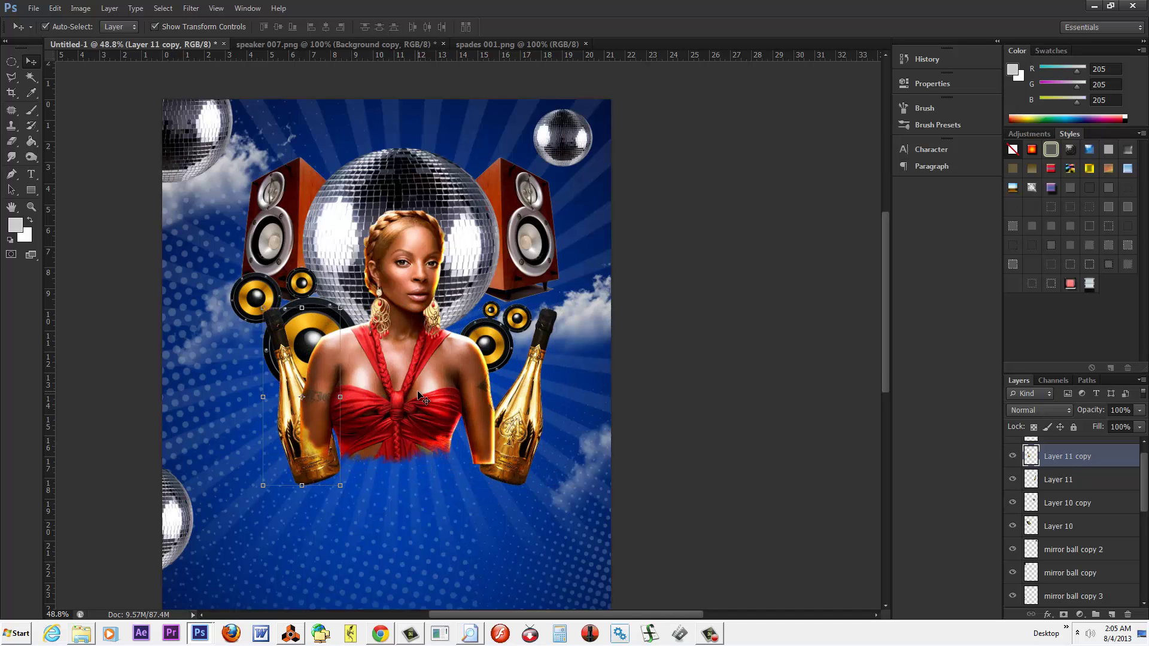
{"action": "key", "text": "shift+Left"}
{"action": "key", "text": "shift+Left"}
{"action": "key", "text": "shift+Left"}
{"action": "key", "text": "shift+Left"}
{"action": "key", "text": "shift+Up"}
{"action": "key", "text": "shift+Up"}
{"action": "key", "text": "shift+Up"}
{"action": "key", "text": "shift+Up"}
{"action": "key", "text": "shift+Left"}
{"action": "key", "text": "shift+Left"}
{"action": "key", "text": "shift+Left"}
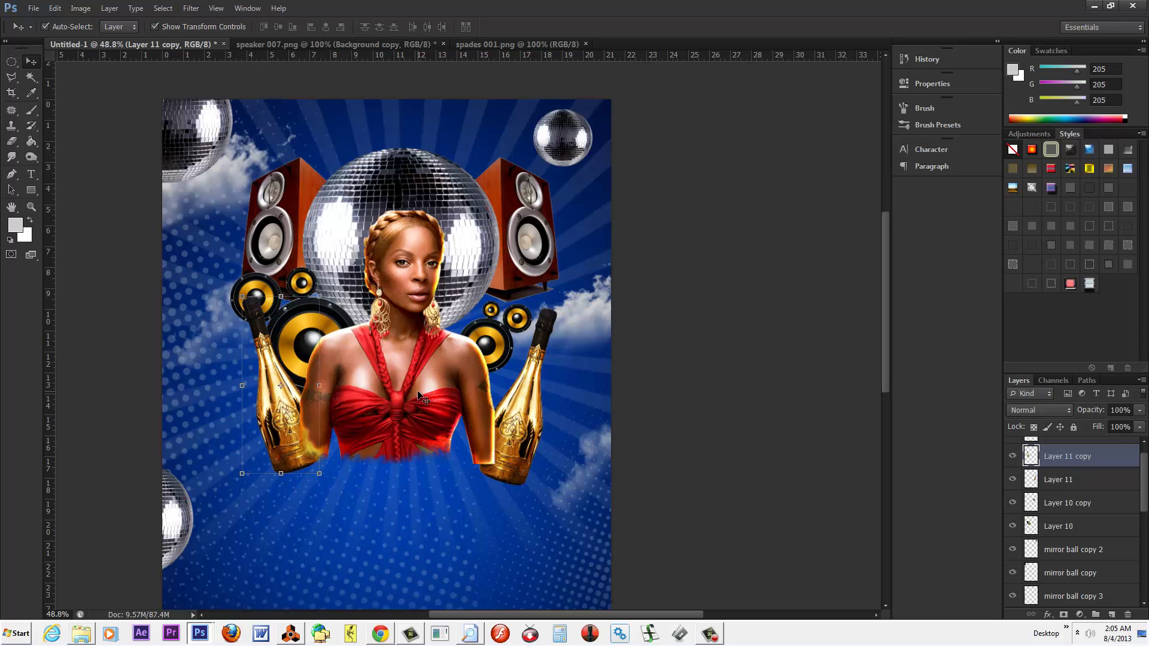
{"action": "left_click", "coordinate": [685, 364]}
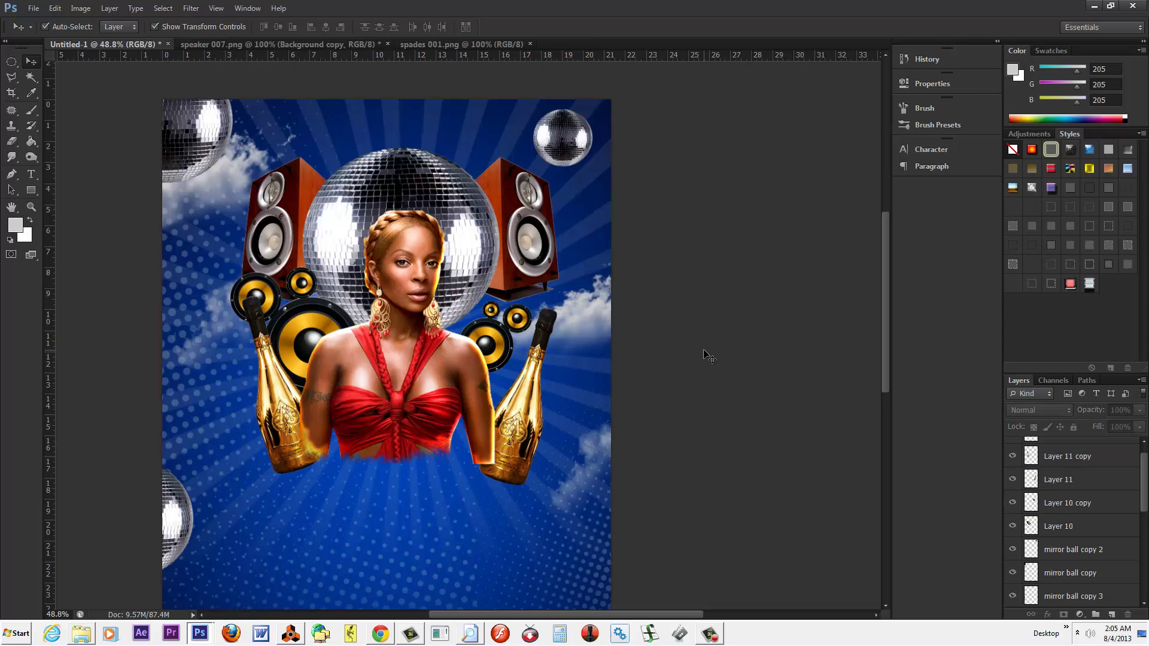
Step: Open palm leaf 001.png and Magic Wand-select its white background
{"action": "left_click", "coordinate": [35, 9]}
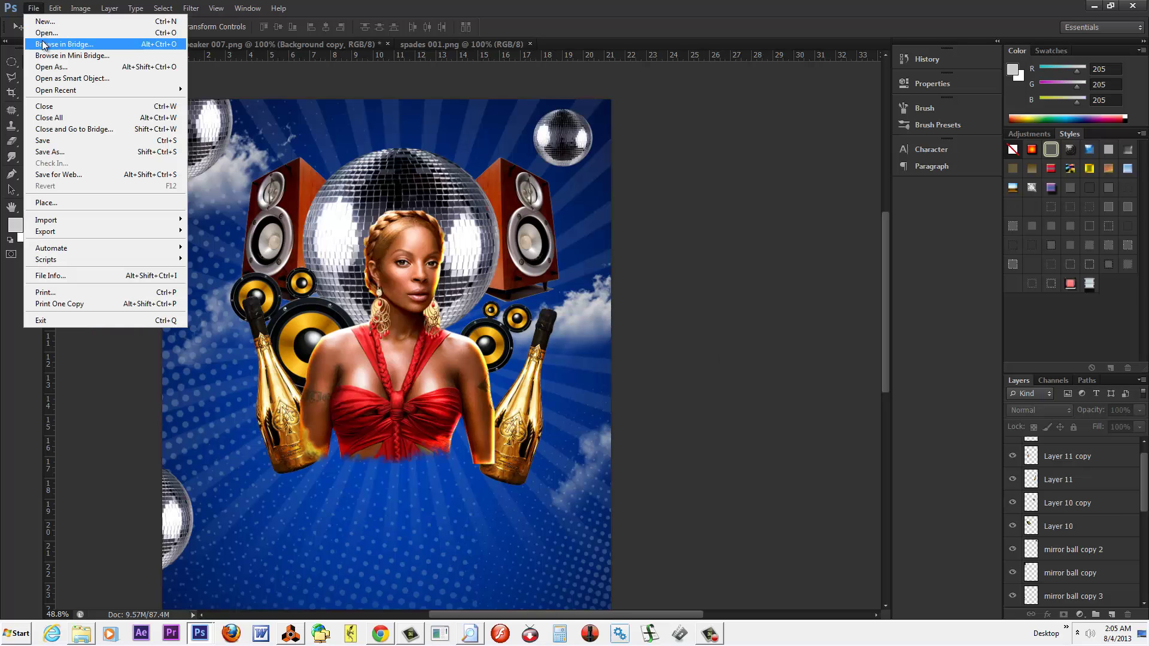
{"action": "left_click", "coordinate": [38, 31]}
{"action": "double_click", "coordinate": [444, 120]}
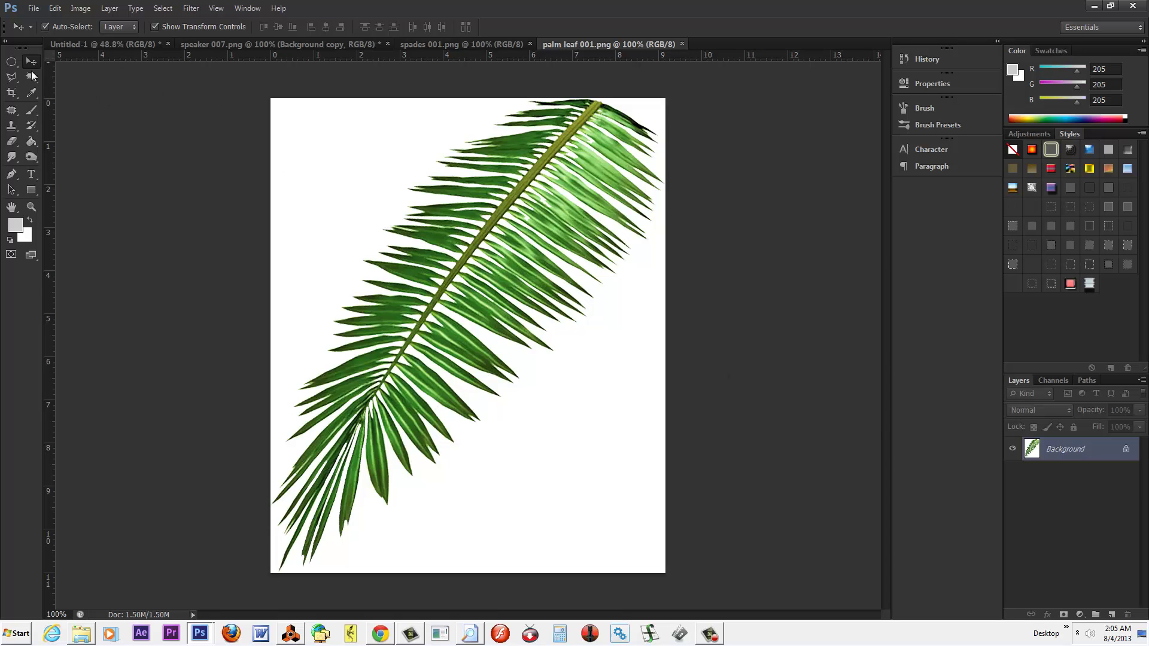
{"action": "left_click_drag", "start_coordinate": [32, 74], "coordinate": [78, 84]}
{"action": "left_click", "coordinate": [383, 183]}
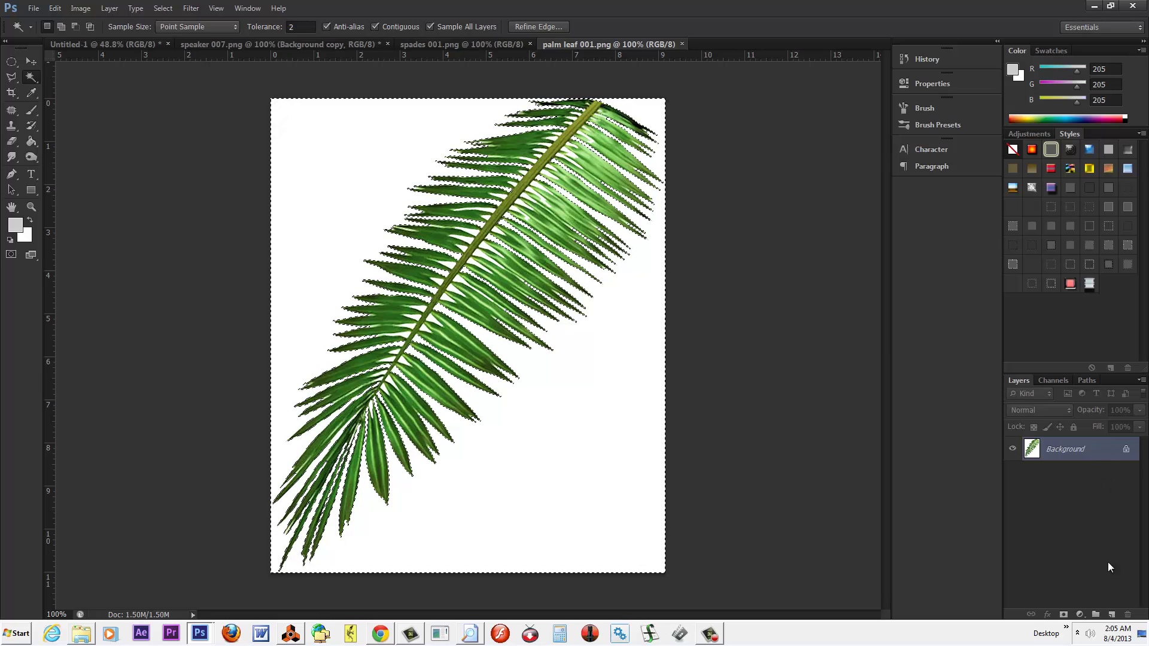
Step: Duplicate the Background layer, move the copy to the top and delete the original Background
{"action": "key", "text": "ctrl+j"}
{"action": "left_click_drag", "start_coordinate": [1085, 473], "coordinate": [1127, 614]}
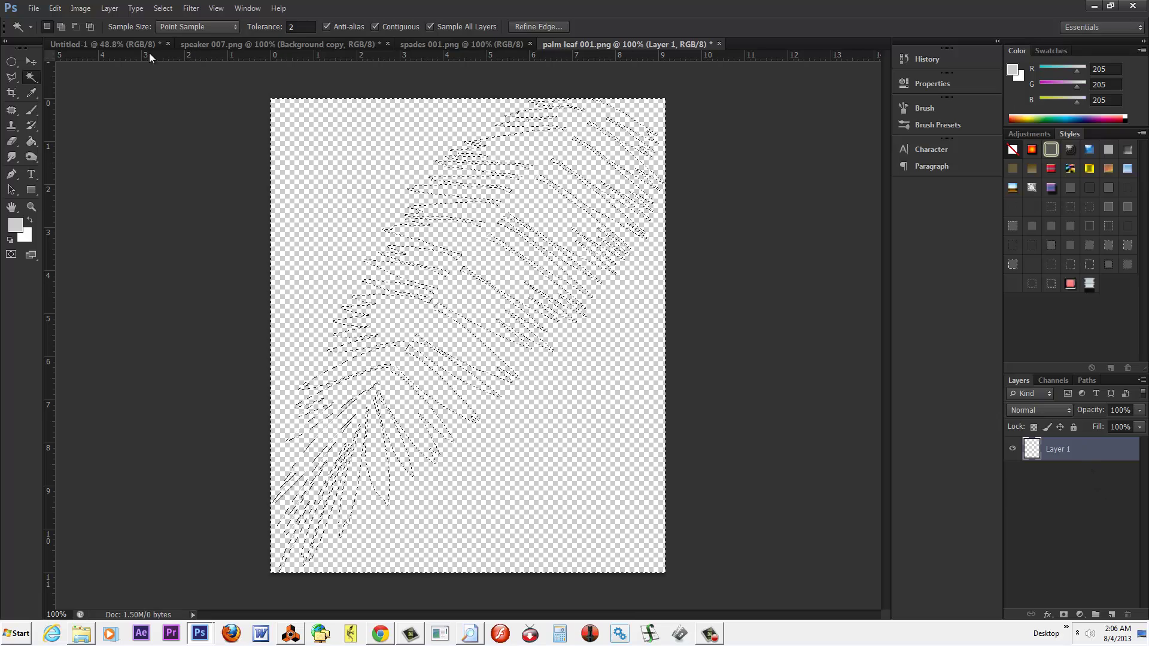
{"action": "left_click", "coordinate": [54, 8]}
{"action": "left_click", "coordinate": [72, 41]}
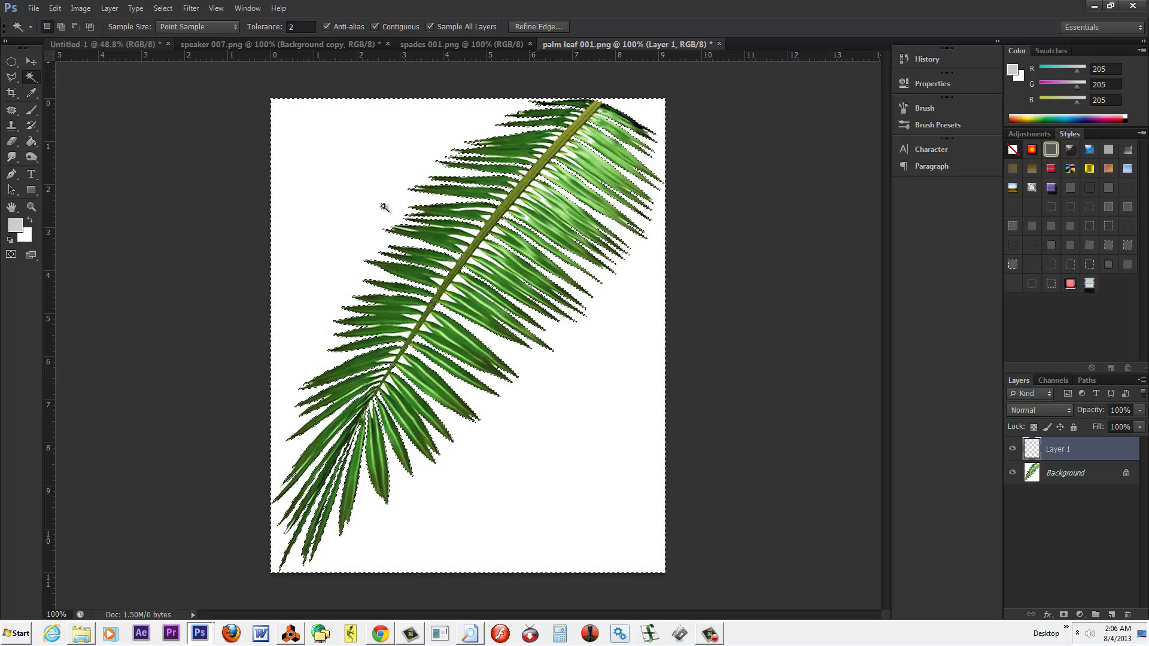
{"action": "left_click", "coordinate": [1100, 479]}
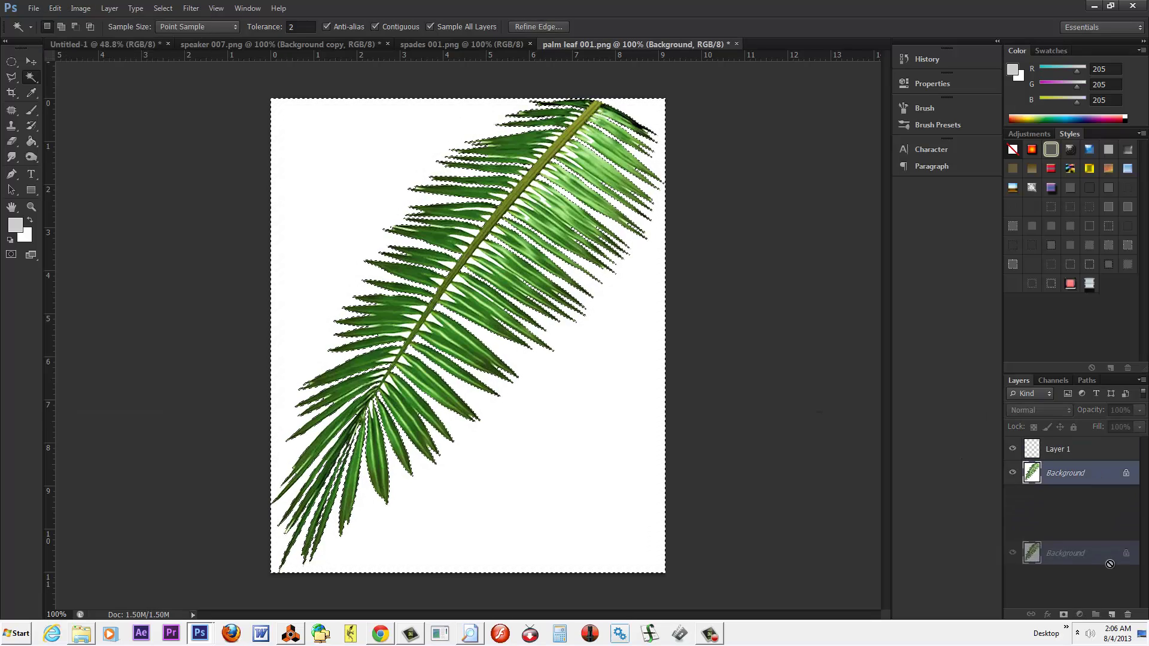
{"action": "left_click_drag", "start_coordinate": [1110, 567], "coordinate": [1112, 615]}
{"action": "left_click_drag", "start_coordinate": [1091, 465], "coordinate": [1090, 441]}
{"action": "left_click_drag", "start_coordinate": [1090, 502], "coordinate": [1127, 615]}
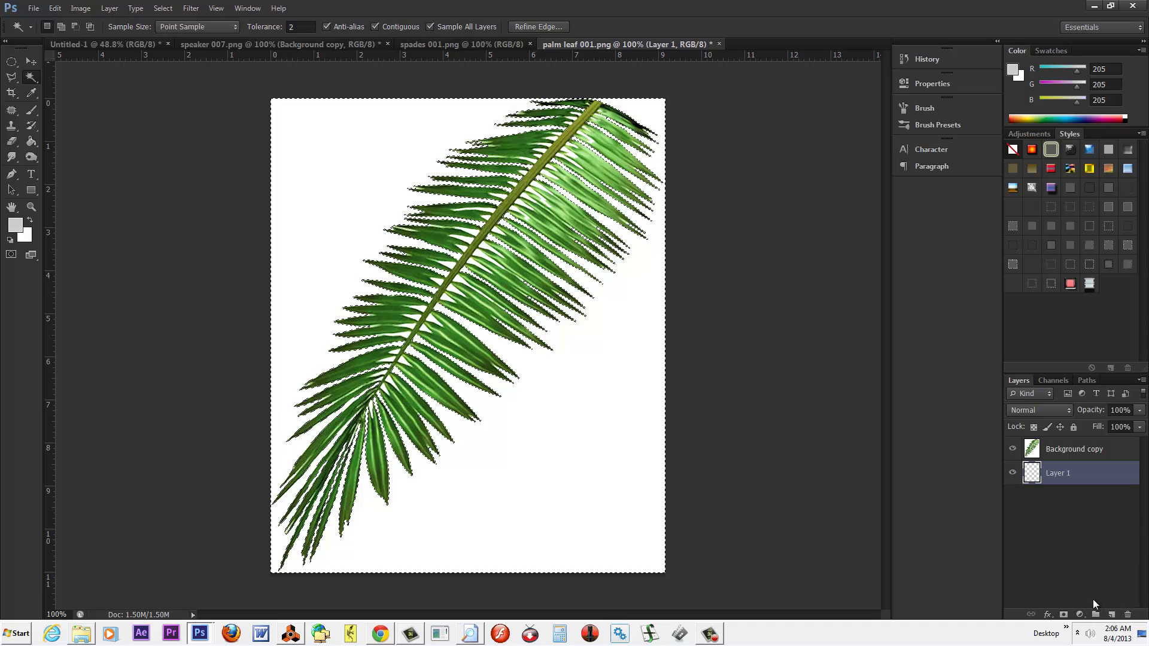
Step: Add a dark red solid Color Fill layer to check the leaf's transparency
{"action": "left_click", "coordinate": [1080, 614]}
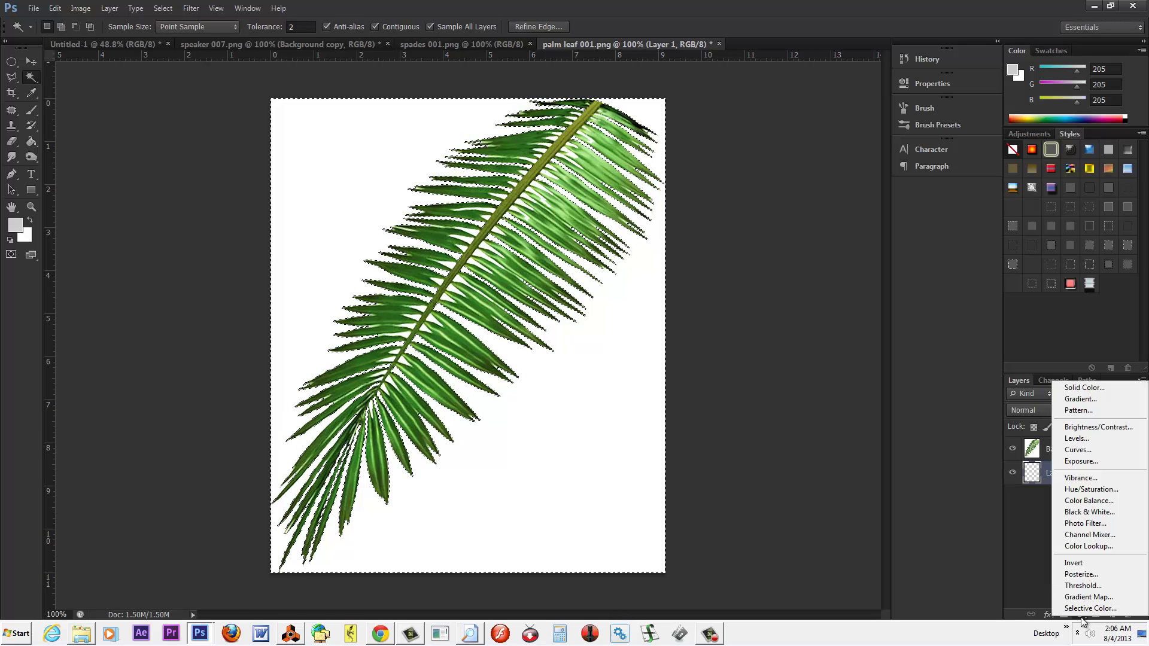
{"action": "left_click", "coordinate": [1090, 389]}
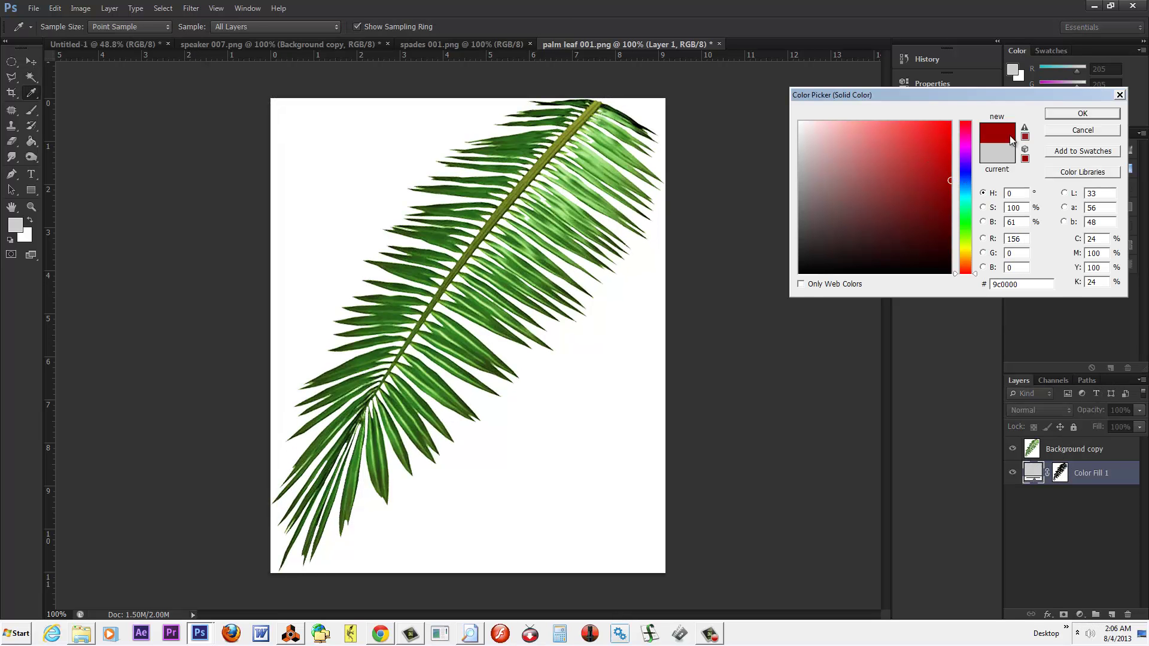
{"action": "left_click", "coordinate": [1060, 116]}
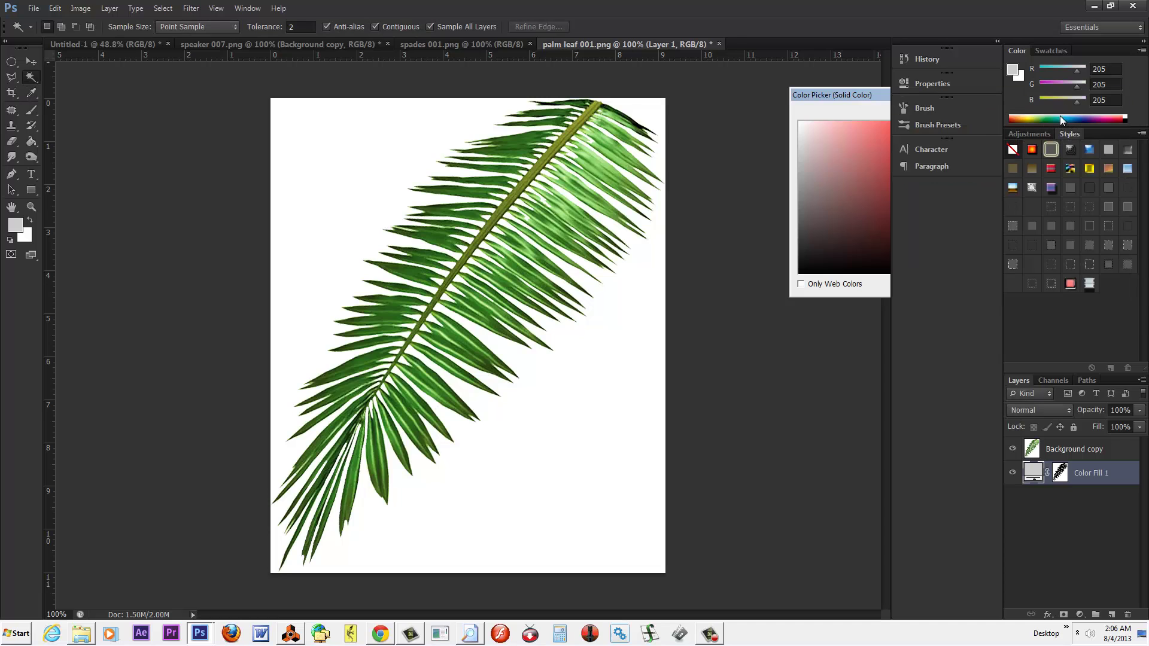
Step: Use the Background Eraser on Background copy with Discontiguous limits and 91% tolerance
{"action": "left_click", "coordinate": [1089, 454]}
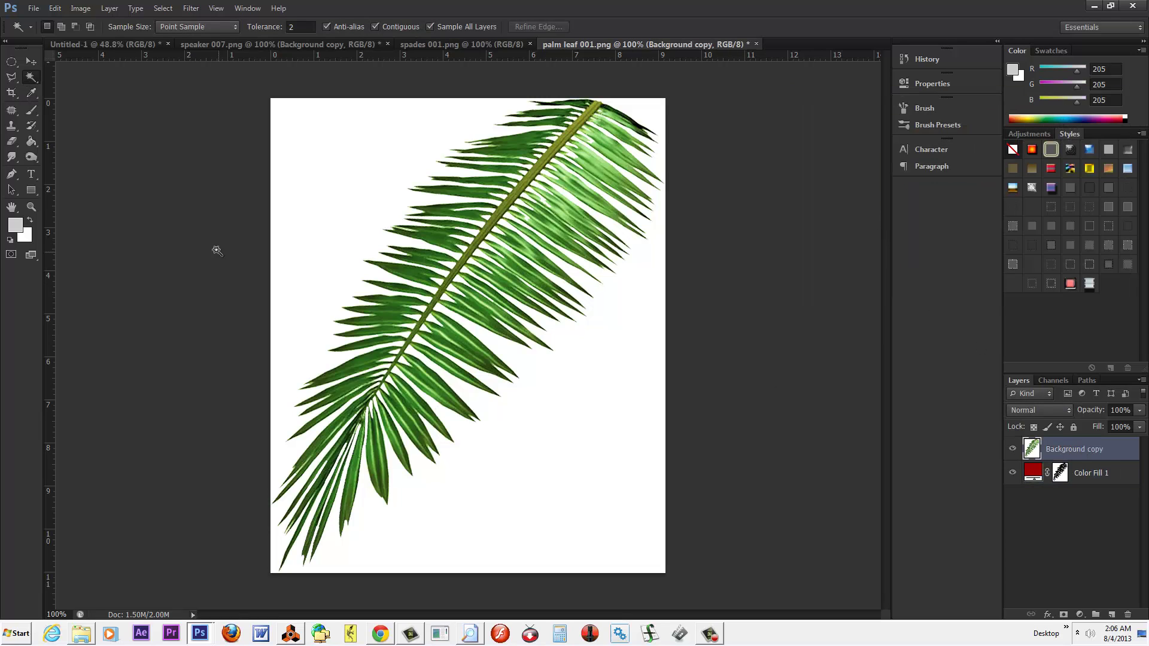
{"action": "right_click", "coordinate": [13, 138]}
{"action": "left_click", "coordinate": [66, 157]}
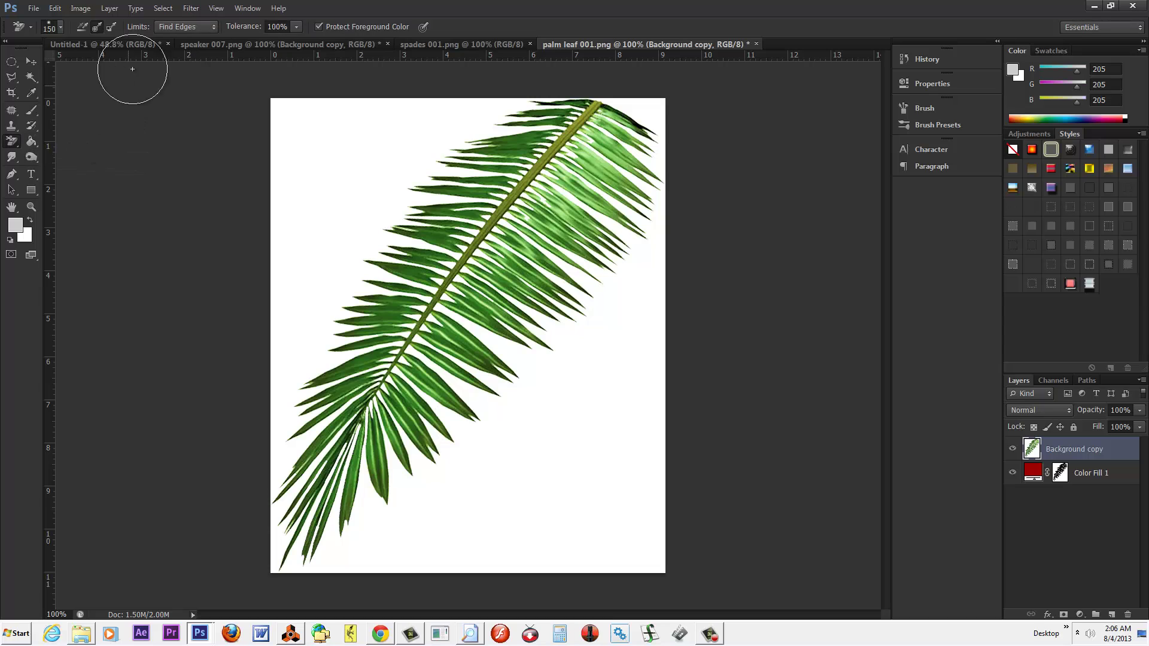
{"action": "left_click", "coordinate": [214, 27]}
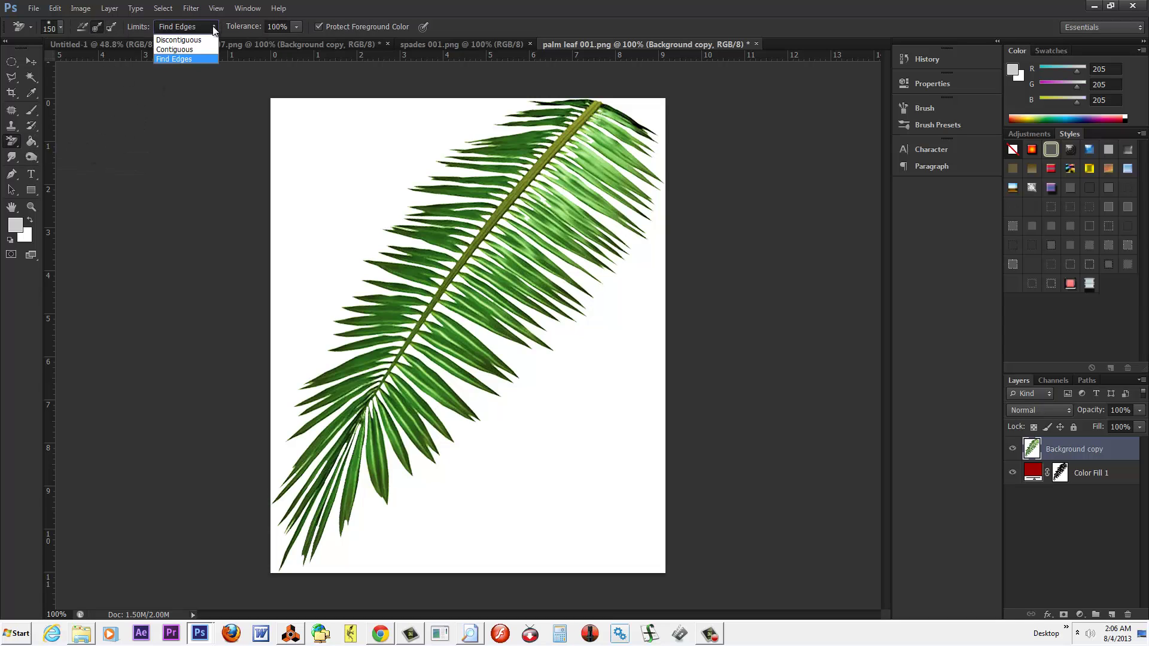
{"action": "left_click", "coordinate": [201, 42]}
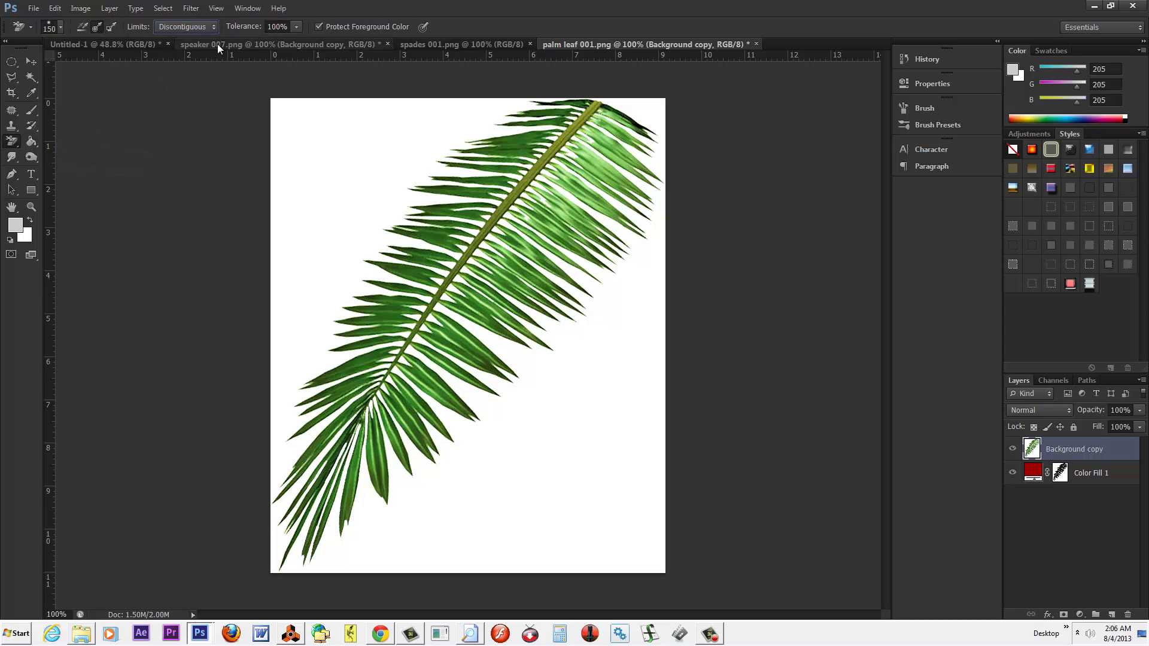
{"action": "left_click", "coordinate": [296, 27]}
{"action": "left_click_drag", "start_coordinate": [293, 44], "coordinate": [291, 43]}
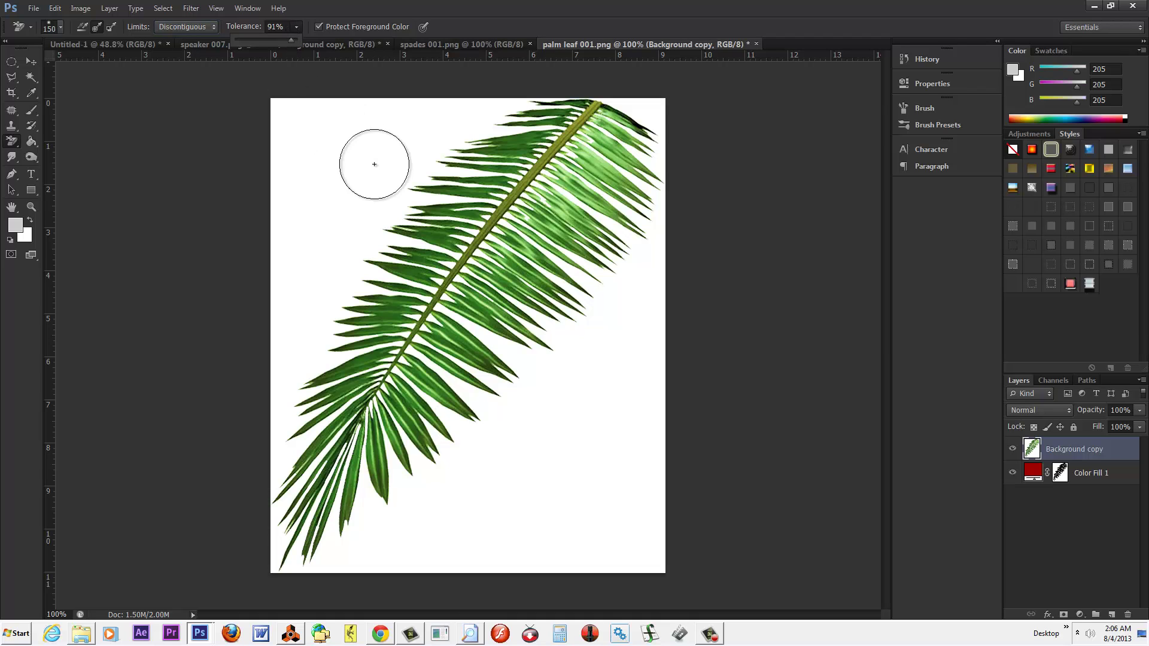
Step: Erase the white around the fronds, hide Color Fill 1 and load the leaf as a selection
{"action": "left_click_drag", "start_coordinate": [357, 149], "coordinate": [395, 132]}
{"action": "mouse_move", "coordinate": [472, 180]}
{"action": "left_mouse_down"}
{"action": "mouse_move", "coordinate": [486, 127]}
{"action": "mouse_move", "coordinate": [499, 141]}
{"action": "mouse_move", "coordinate": [551, 116]}
{"action": "mouse_move", "coordinate": [511, 201]}
{"action": "mouse_move", "coordinate": [377, 310]}
{"action": "mouse_move", "coordinate": [478, 208]}
{"action": "mouse_move", "coordinate": [396, 205]}
{"action": "mouse_move", "coordinate": [346, 325]}
{"action": "mouse_move", "coordinate": [383, 215]}
{"action": "mouse_move", "coordinate": [283, 379]}
{"action": "mouse_move", "coordinate": [351, 111]}
{"action": "mouse_move", "coordinate": [311, 269]}
{"action": "mouse_move", "coordinate": [436, 122]}
{"action": "mouse_move", "coordinate": [297, 116]}
{"action": "mouse_move", "coordinate": [285, 425]}
{"action": "mouse_move", "coordinate": [344, 304]}
{"action": "mouse_move", "coordinate": [276, 499]}
{"action": "mouse_move", "coordinate": [341, 390]}
{"action": "mouse_move", "coordinate": [264, 597]}
{"action": "mouse_move", "coordinate": [412, 388]}
{"action": "mouse_move", "coordinate": [350, 543]}
{"action": "mouse_move", "coordinate": [504, 279]}
{"action": "mouse_move", "coordinate": [340, 574]}
{"action": "mouse_move", "coordinate": [312, 583]}
{"action": "mouse_move", "coordinate": [432, 308]}
{"action": "mouse_move", "coordinate": [547, 149]}
{"action": "mouse_move", "coordinate": [429, 342]}
{"action": "mouse_move", "coordinate": [401, 354]}
{"action": "mouse_move", "coordinate": [439, 328]}
{"action": "mouse_move", "coordinate": [483, 331]}
{"action": "mouse_move", "coordinate": [475, 424]}
{"action": "mouse_move", "coordinate": [519, 263]}
{"action": "mouse_move", "coordinate": [618, 130]}
{"action": "mouse_move", "coordinate": [611, 87]}
{"action": "mouse_move", "coordinate": [597, 99]}
{"action": "mouse_move", "coordinate": [656, 152]}
{"action": "mouse_move", "coordinate": [549, 502]}
{"action": "mouse_move", "coordinate": [633, 170]}
{"action": "mouse_move", "coordinate": [531, 355]}
{"action": "mouse_move", "coordinate": [537, 449]}
{"action": "mouse_move", "coordinate": [634, 187]}
{"action": "mouse_move", "coordinate": [496, 520]}
{"action": "mouse_move", "coordinate": [425, 615]}
{"action": "mouse_move", "coordinate": [489, 468]}
{"action": "mouse_move", "coordinate": [319, 576]}
{"action": "mouse_move", "coordinate": [610, 561]}
{"action": "mouse_move", "coordinate": [361, 577]}
{"action": "mouse_move", "coordinate": [773, 566]}
{"action": "mouse_move", "coordinate": [688, 397]}
{"action": "mouse_move", "coordinate": [637, 635]}
{"action": "mouse_move", "coordinate": [629, 336]}
{"action": "mouse_move", "coordinate": [529, 602]}
{"action": "mouse_move", "coordinate": [608, 452]}
{"action": "mouse_move", "coordinate": [619, 531]}
{"action": "mouse_move", "coordinate": [659, 222]}
{"action": "mouse_move", "coordinate": [661, 530]}
{"action": "left_mouse_up"}
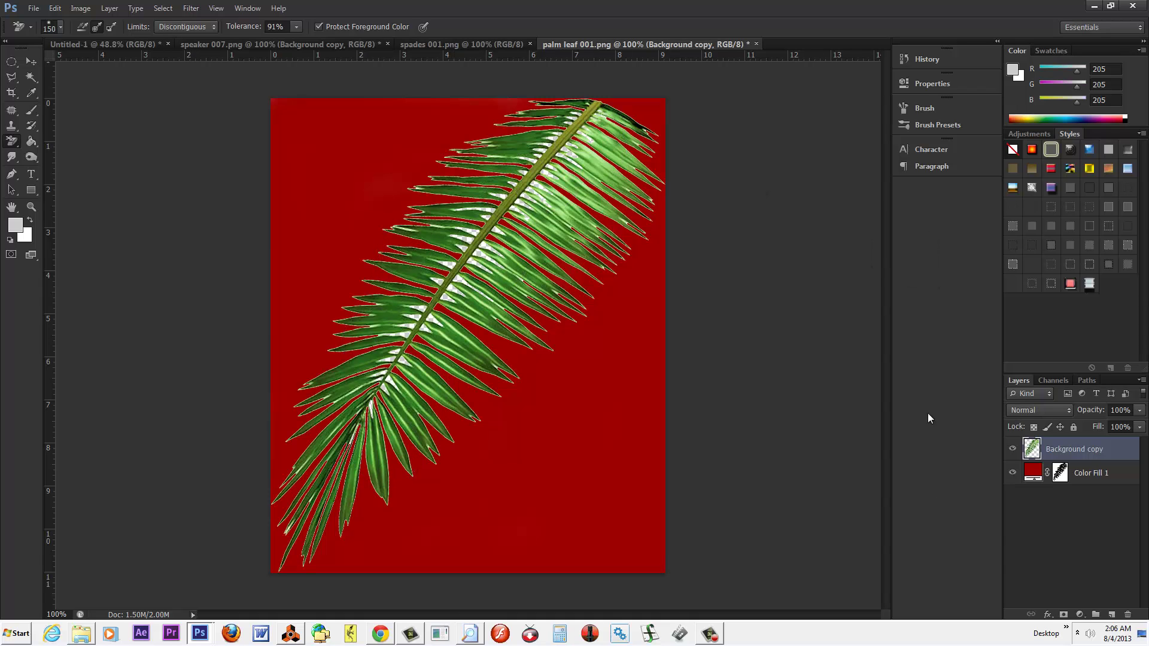
{"action": "left_click", "coordinate": [1013, 473]}
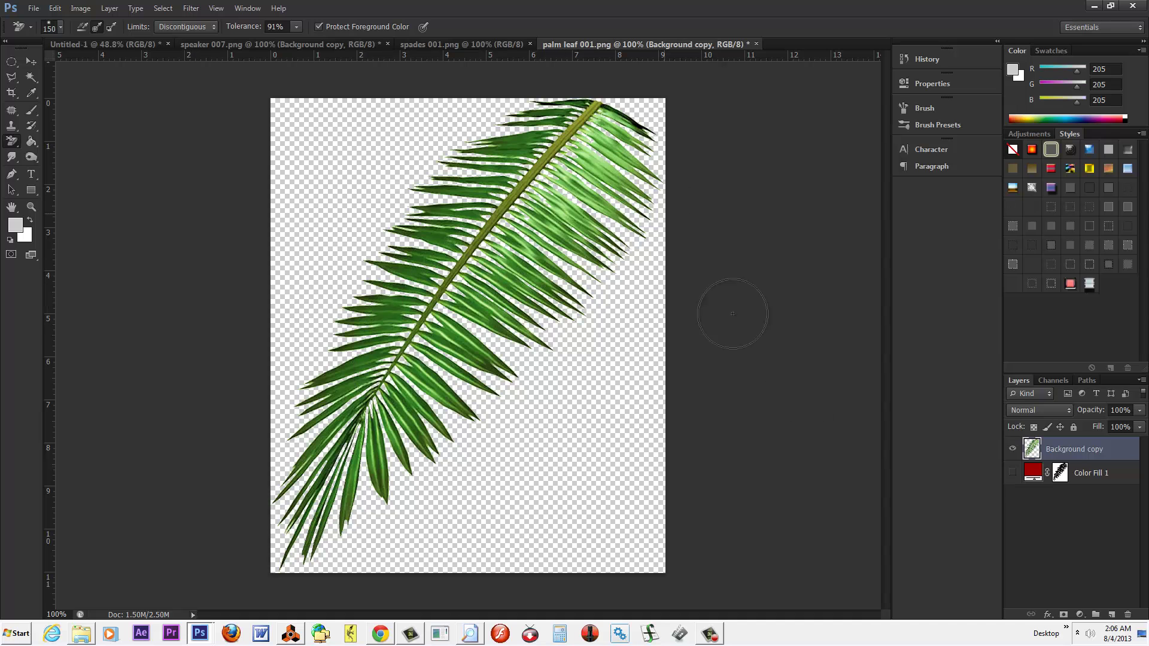
{"action": "left_click", "coordinate": [1034, 449], "text": "ctrl"}
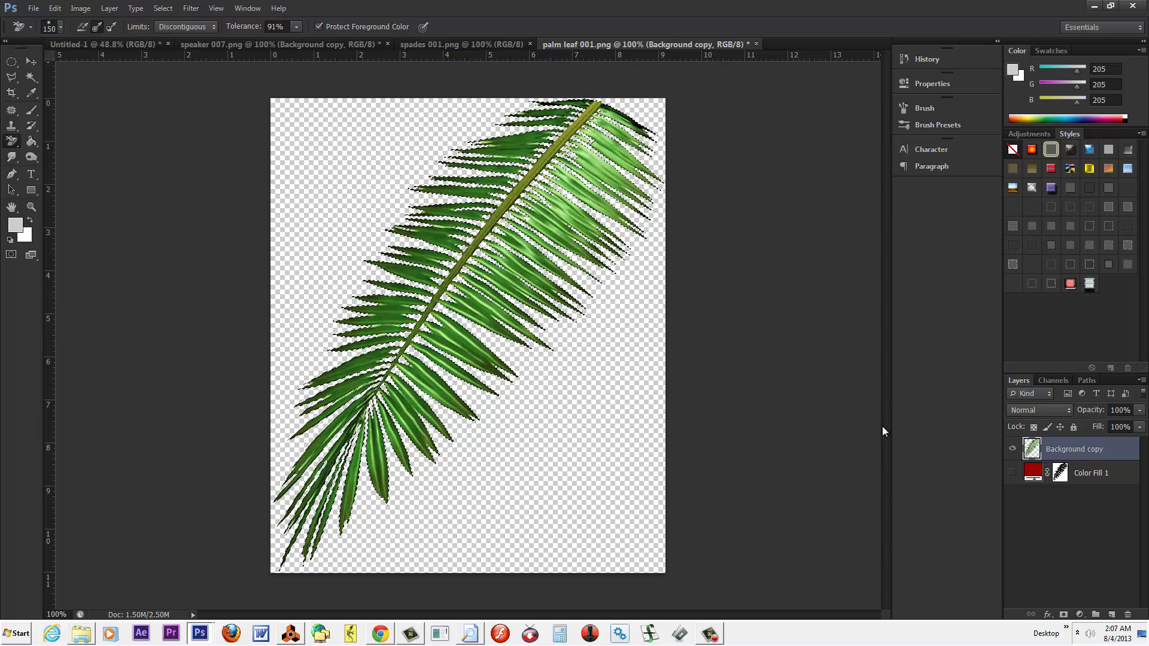
Step: Paste the palm leaf into the flyer's top-left corner and scale it to about 85%
{"action": "left_click", "coordinate": [102, 45]}
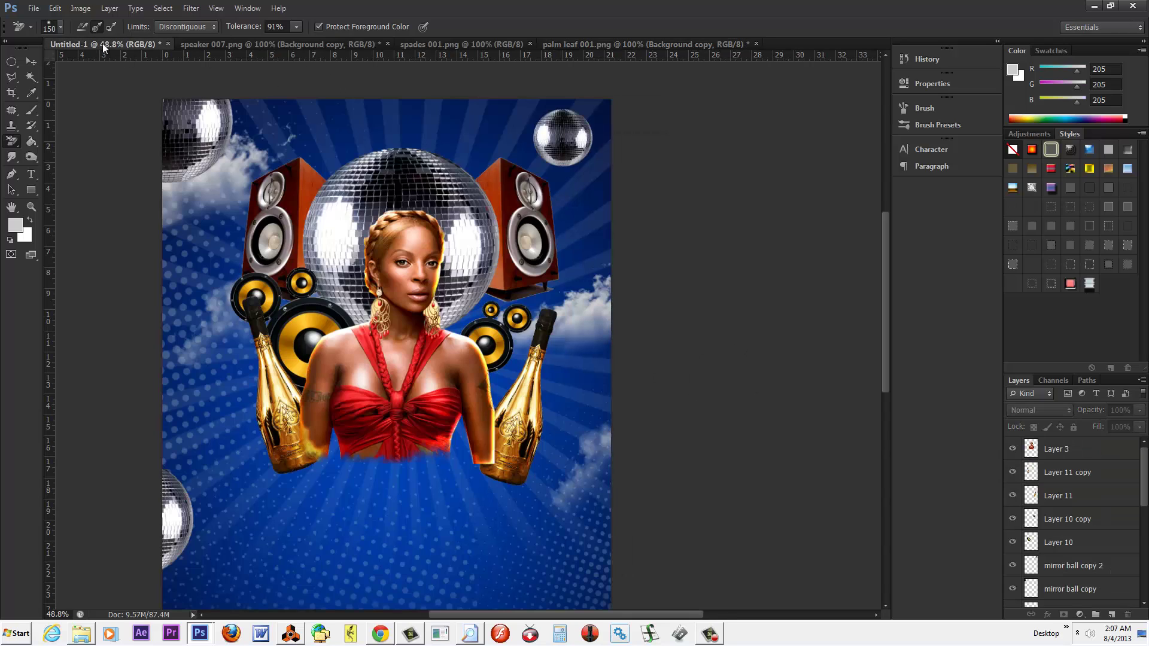
{"action": "left_click", "coordinate": [54, 8]}
{"action": "left_click", "coordinate": [70, 112]}
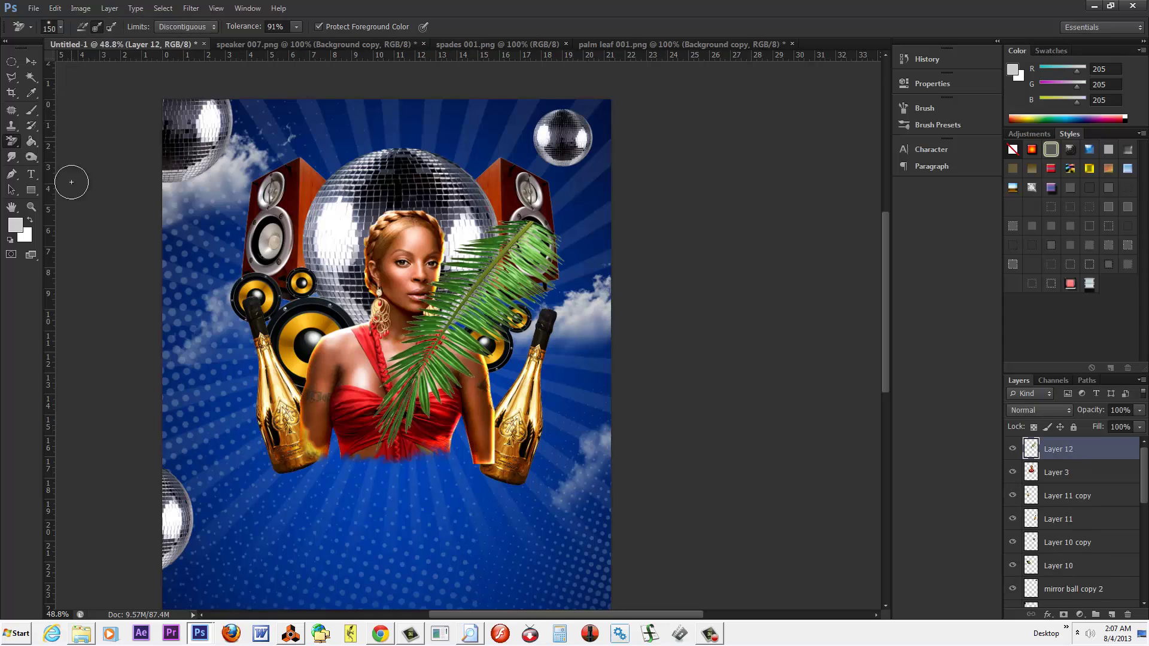
{"action": "left_click", "coordinate": [36, 61]}
{"action": "left_click_drag", "start_coordinate": [224, 111], "coordinate": [379, 192]}
{"action": "left_click", "coordinate": [54, 8]}
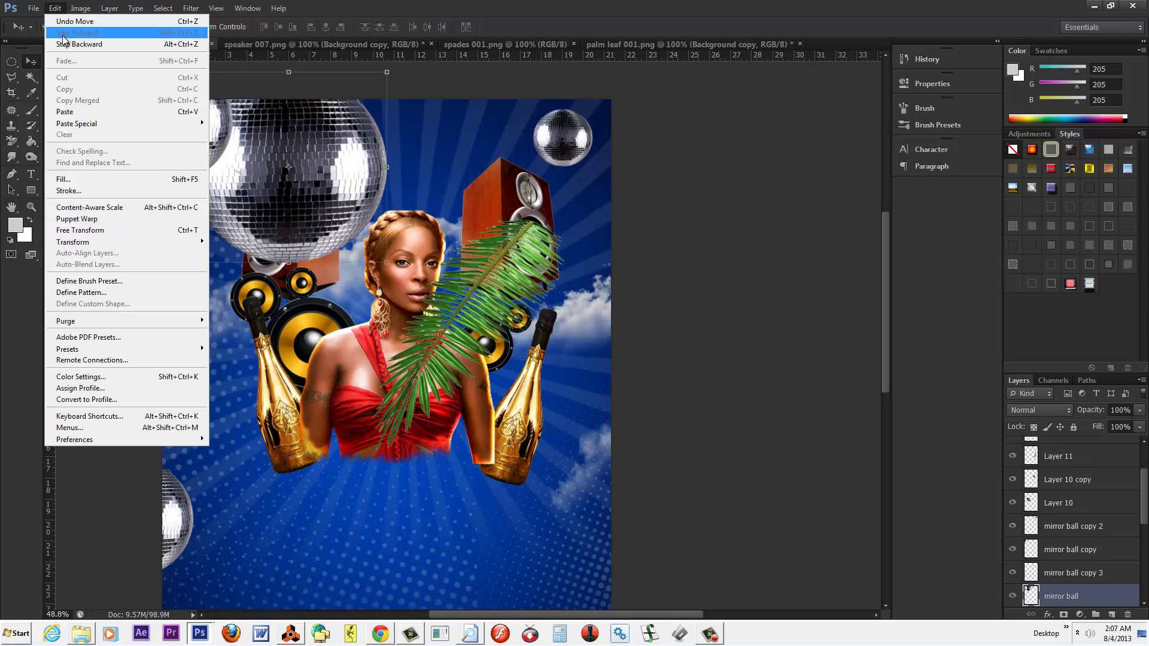
{"action": "left_click", "coordinate": [75, 21]}
{"action": "left_click", "coordinate": [527, 259]}
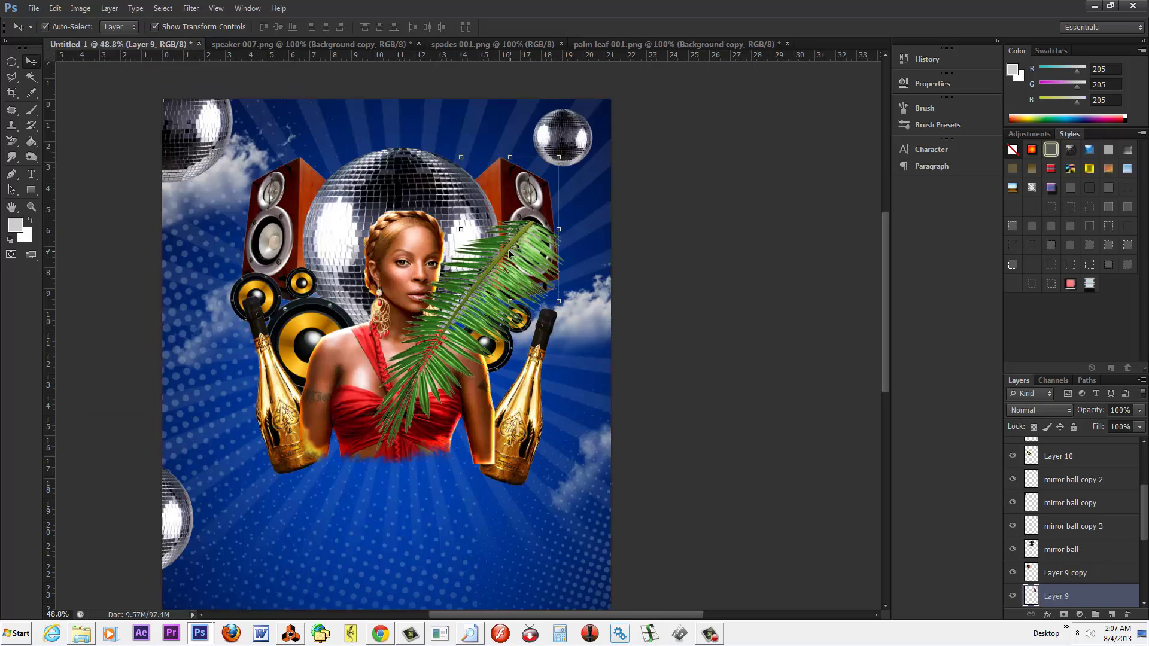
{"action": "left_click_drag", "start_coordinate": [509, 254], "coordinate": [263, 106]}
{"action": "left_click", "coordinate": [322, 76]}
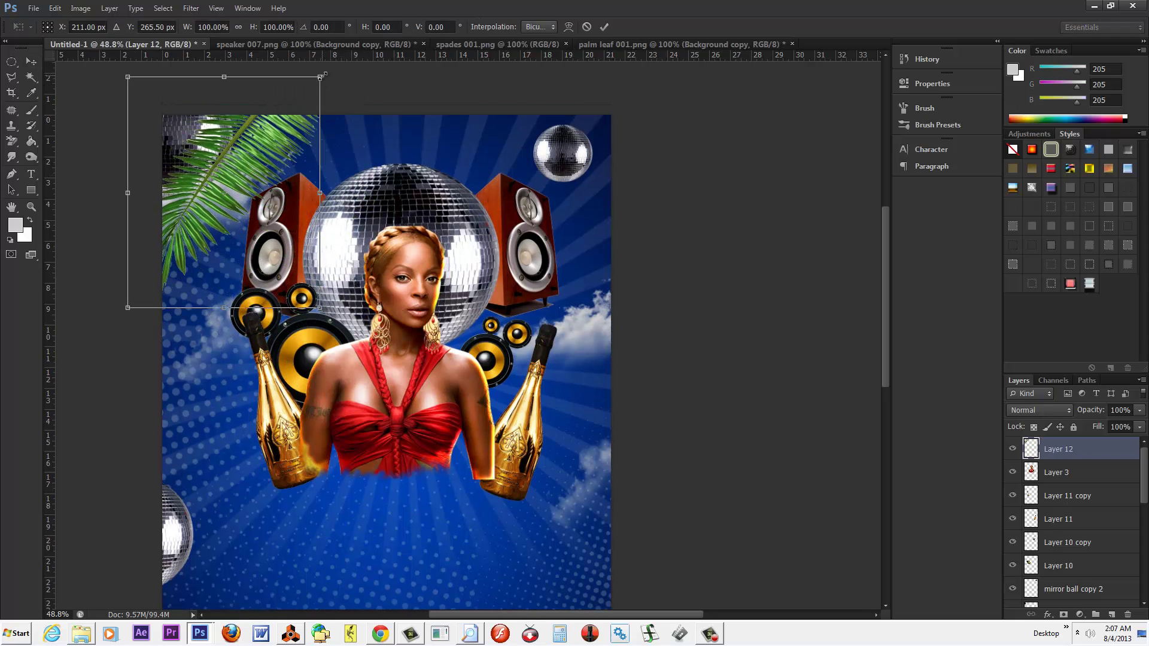
{"action": "left_click_drag", "start_coordinate": [321, 77], "coordinate": [274, 109]}
{"action": "key", "text": "Return"}
Step: Darken the leaf with Levels black input 61 and place a copy at the right edge
{"action": "left_click", "coordinate": [81, 8]}
{"action": "mouse_move", "coordinate": [102, 38]}
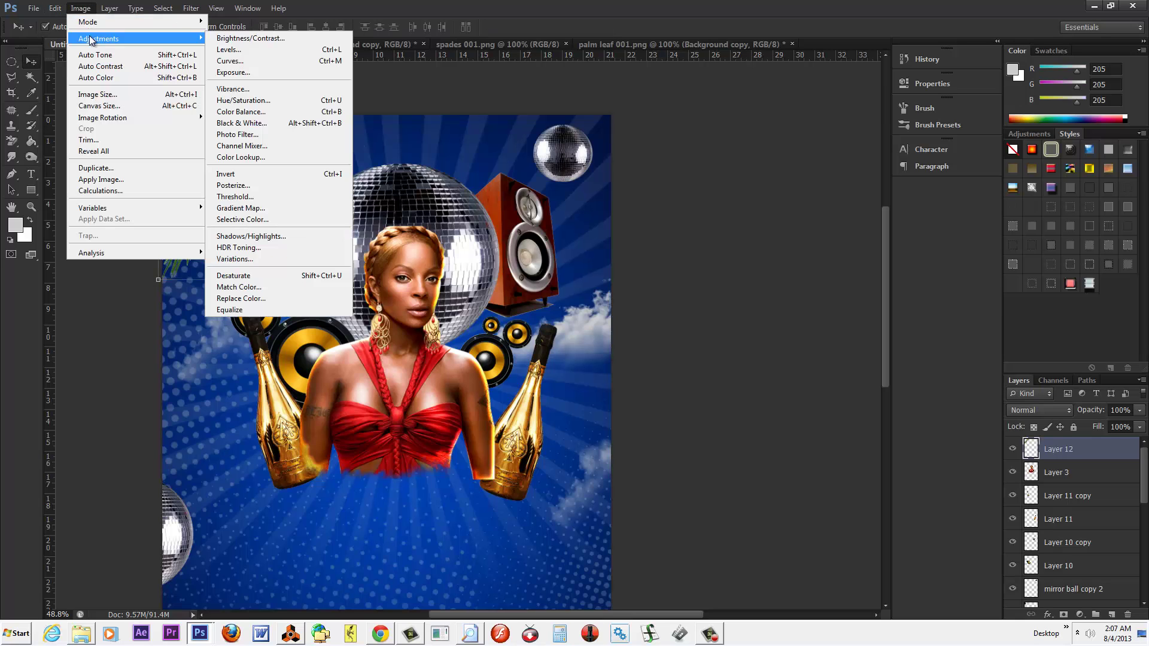
{"action": "left_click", "coordinate": [229, 49]}
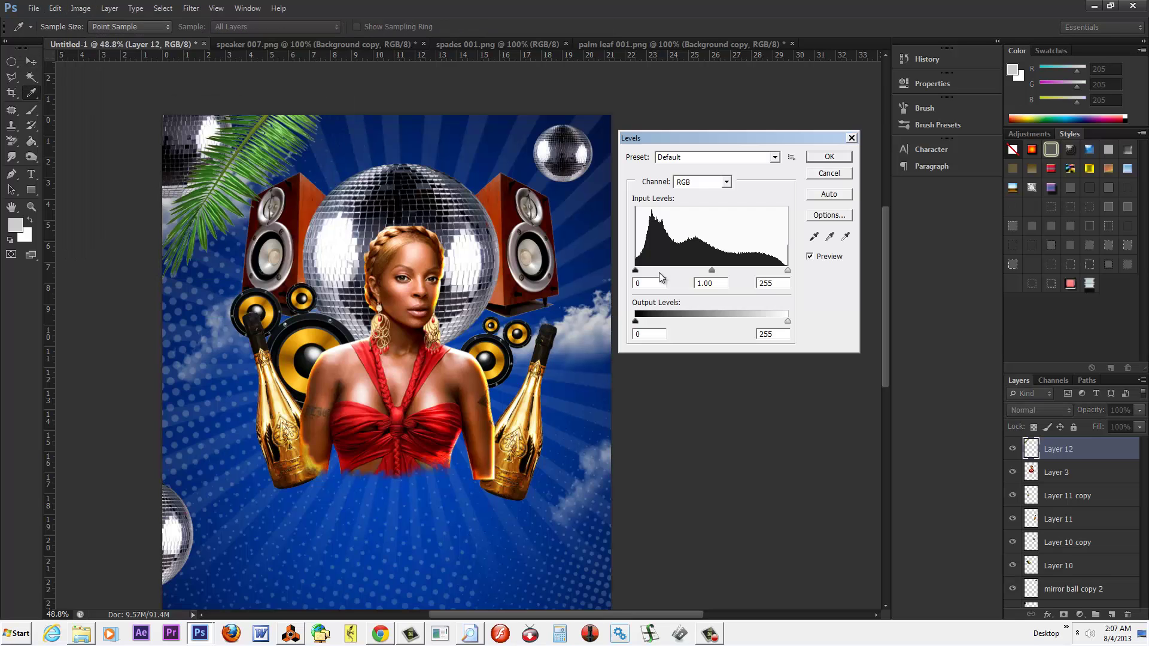
{"action": "left_click_drag", "start_coordinate": [636, 272], "coordinate": [722, 274]}
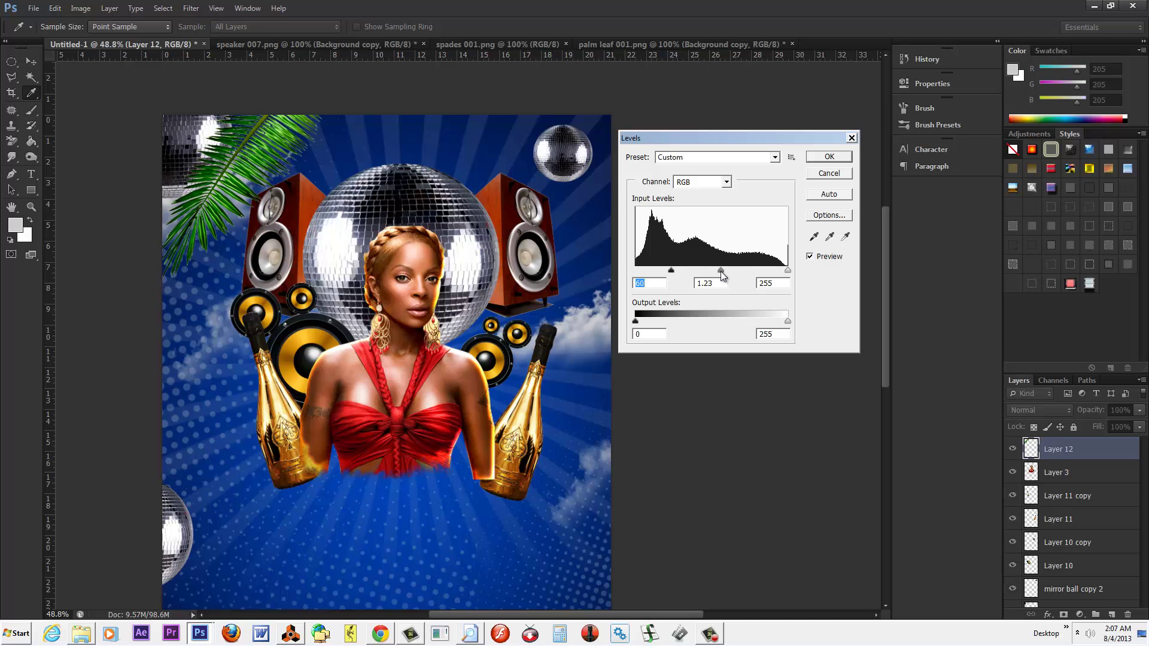
{"action": "left_click", "coordinate": [836, 158]}
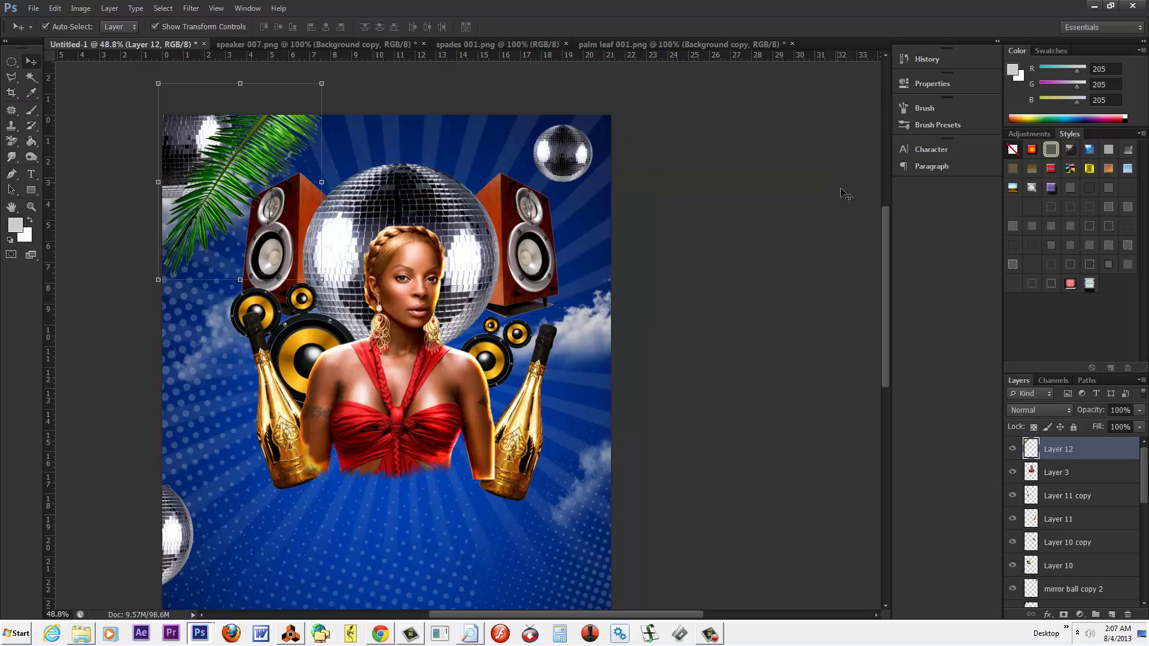
{"action": "left_click_drag", "start_coordinate": [1113, 464], "coordinate": [1112, 614]}
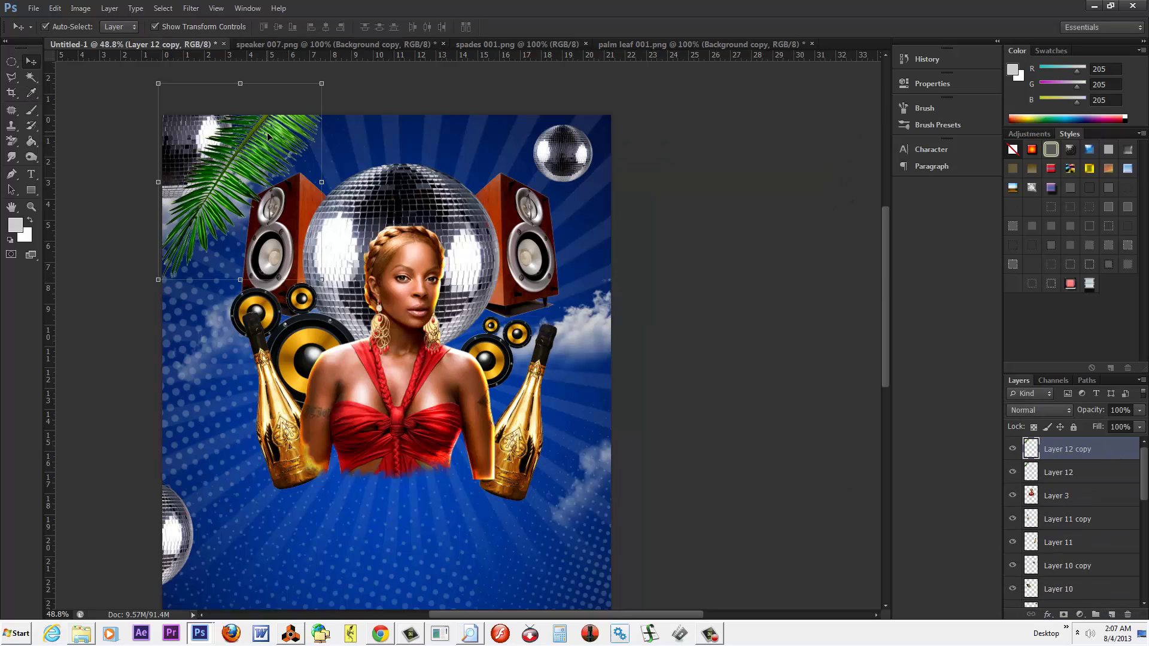
{"action": "left_click_drag", "start_coordinate": [272, 141], "coordinate": [653, 130]}
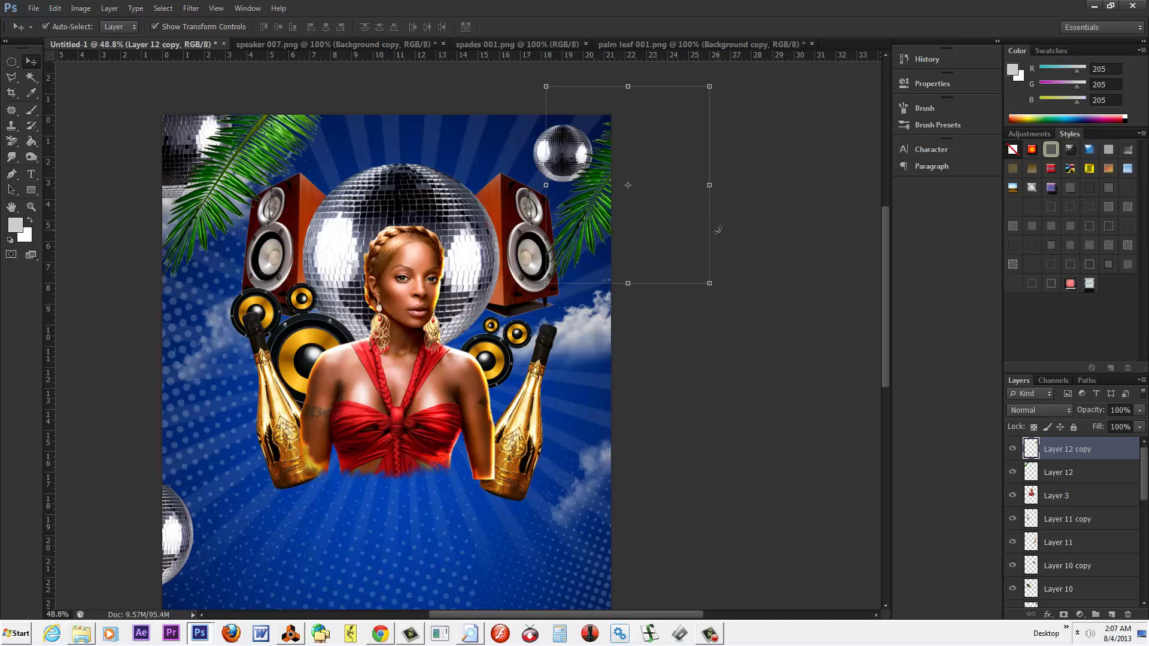
Step: Open doves.png and drag the doves into Untitled-1 as a new layer
{"action": "left_click", "coordinate": [34, 10]}
{"action": "left_click", "coordinate": [45, 31]}
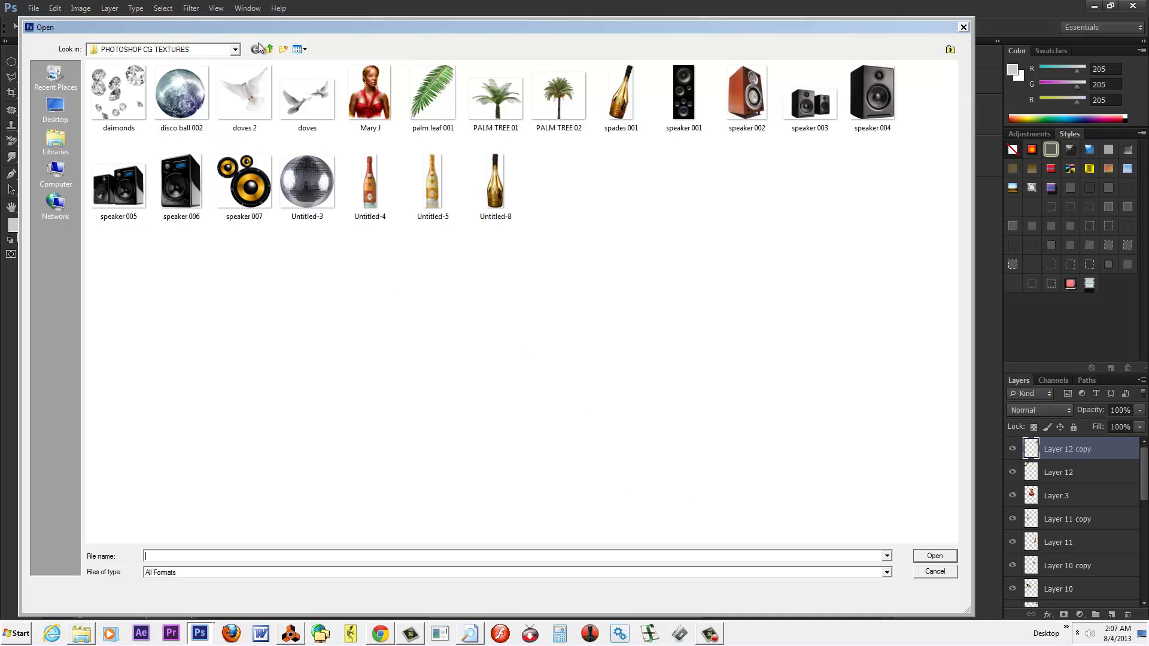
{"action": "double_click", "coordinate": [307, 95]}
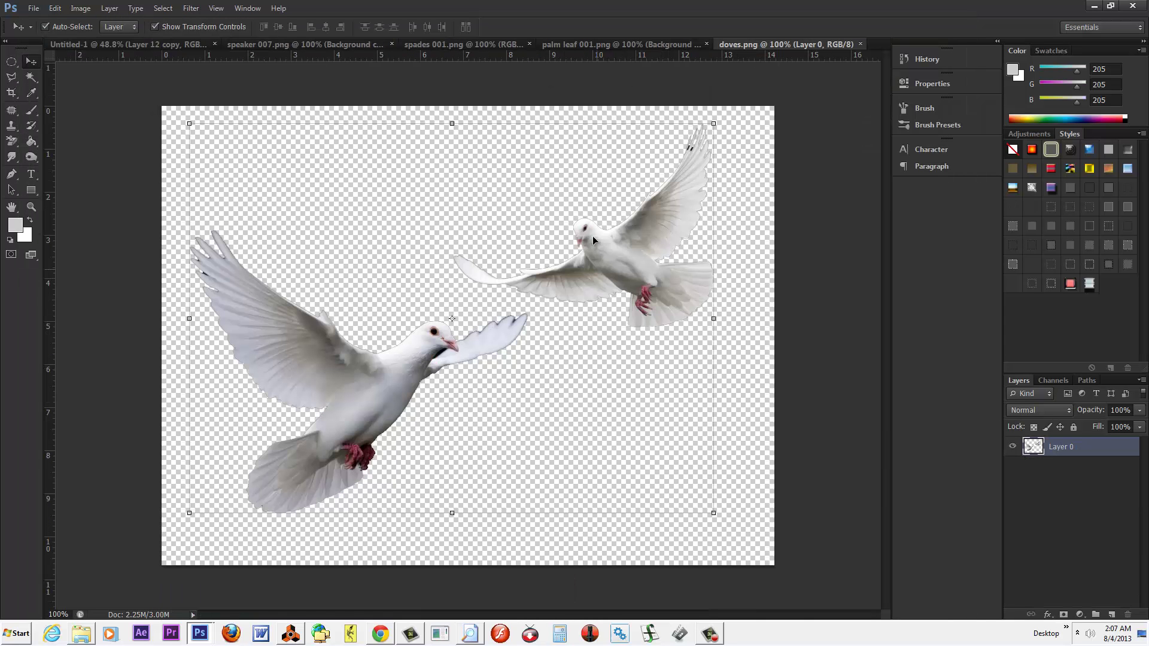
{"action": "left_click_drag", "start_coordinate": [766, 45], "coordinate": [774, 148]}
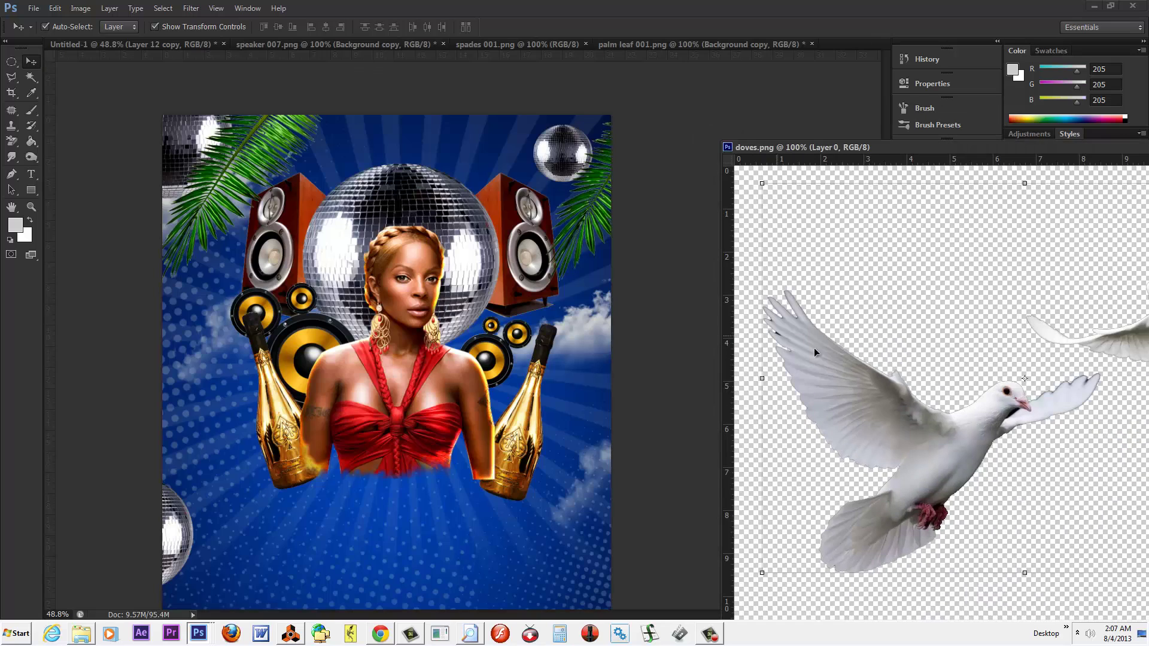
{"action": "left_click_drag", "start_coordinate": [891, 380], "coordinate": [401, 387]}
{"action": "left_click_drag", "start_coordinate": [988, 147], "coordinate": [673, 122]}
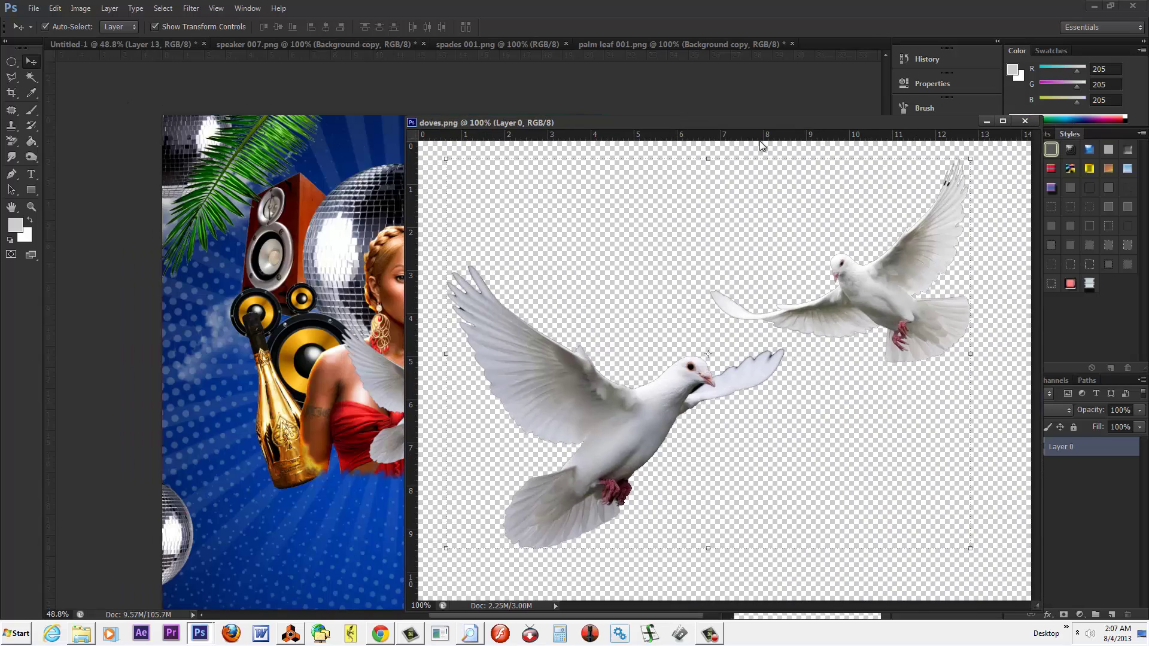
{"action": "left_click", "coordinate": [1025, 121]}
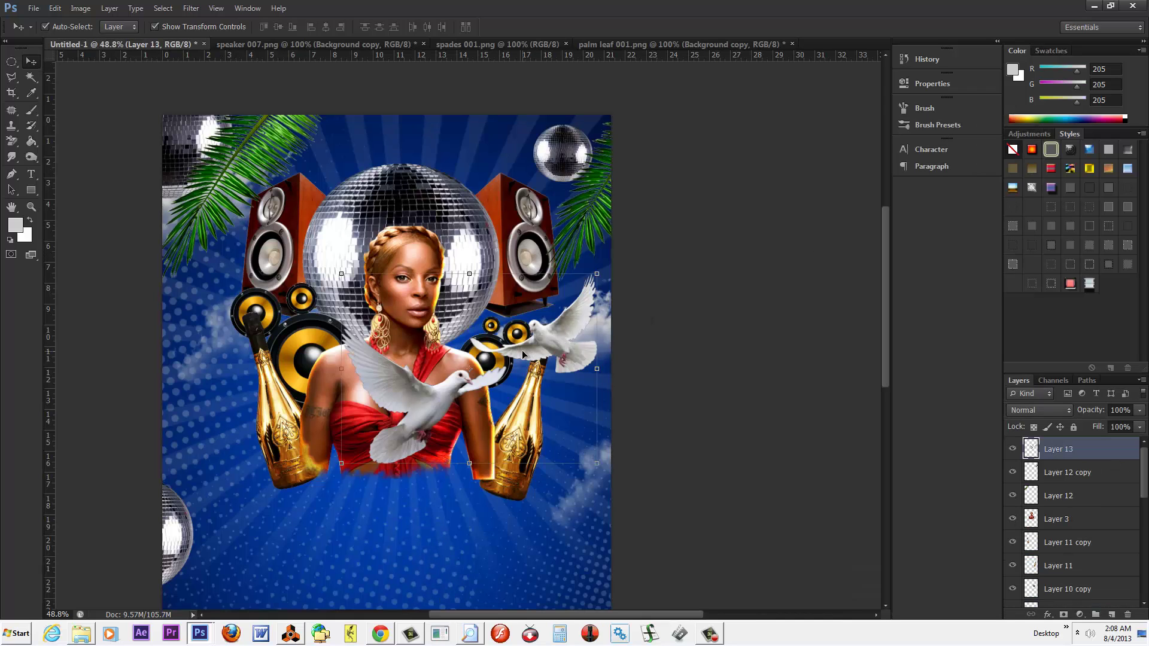
Step: Place the doves at the flyer's upper left and scale them to about 53%
{"action": "left_click_drag", "start_coordinate": [548, 339], "coordinate": [356, 243]}
{"action": "left_click", "coordinate": [404, 177]}
{"action": "left_click_drag", "start_coordinate": [404, 178], "coordinate": [251, 254]}
{"action": "key", "text": "Return"}
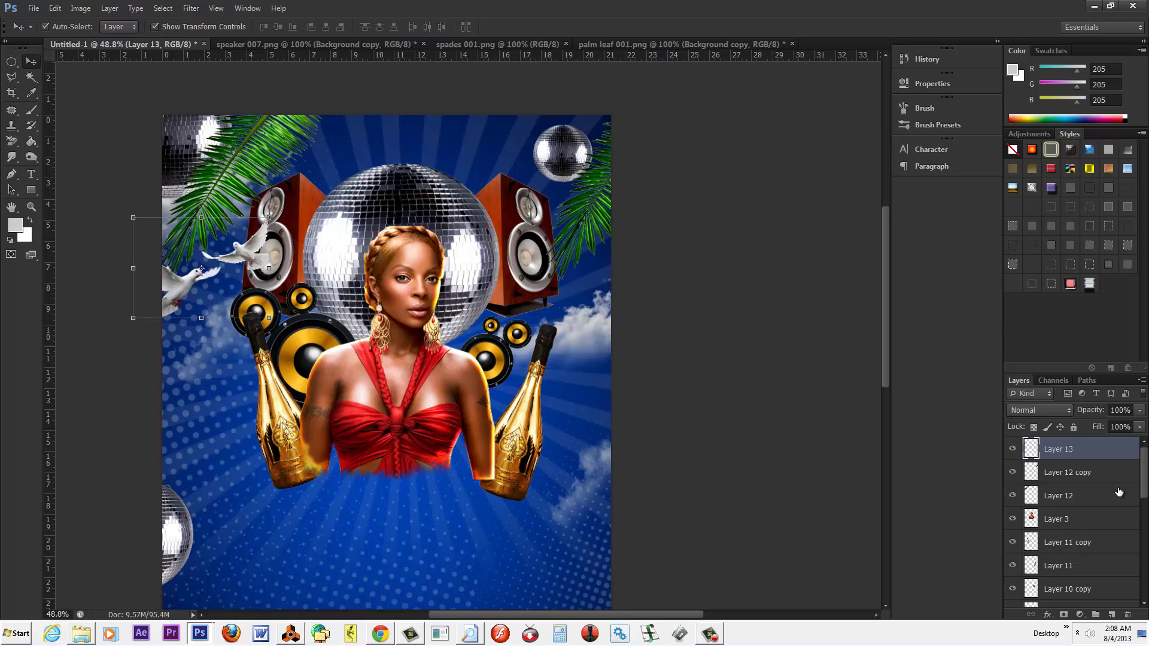
Step: Duplicate the doves layer and tilt the copy 32°, shrunk, near the top mirror ball
{"action": "left_click_drag", "start_coordinate": [1095, 450], "coordinate": [1111, 615]}
{"action": "left_click_drag", "start_coordinate": [256, 248], "coordinate": [573, 111]}
{"action": "left_click_drag", "start_coordinate": [611, 73], "coordinate": [652, 105]}
{"action": "left_click_drag", "start_coordinate": [582, 143], "coordinate": [520, 158]}
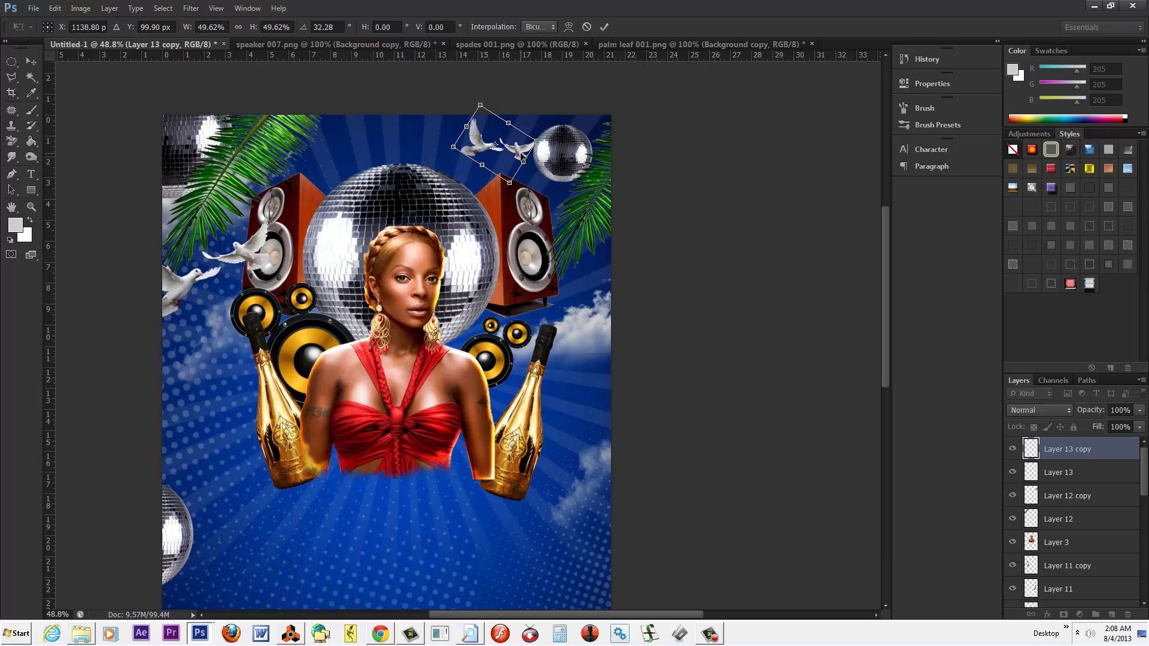
{"action": "key", "text": "Return"}
{"action": "left_click", "coordinate": [719, 197]}
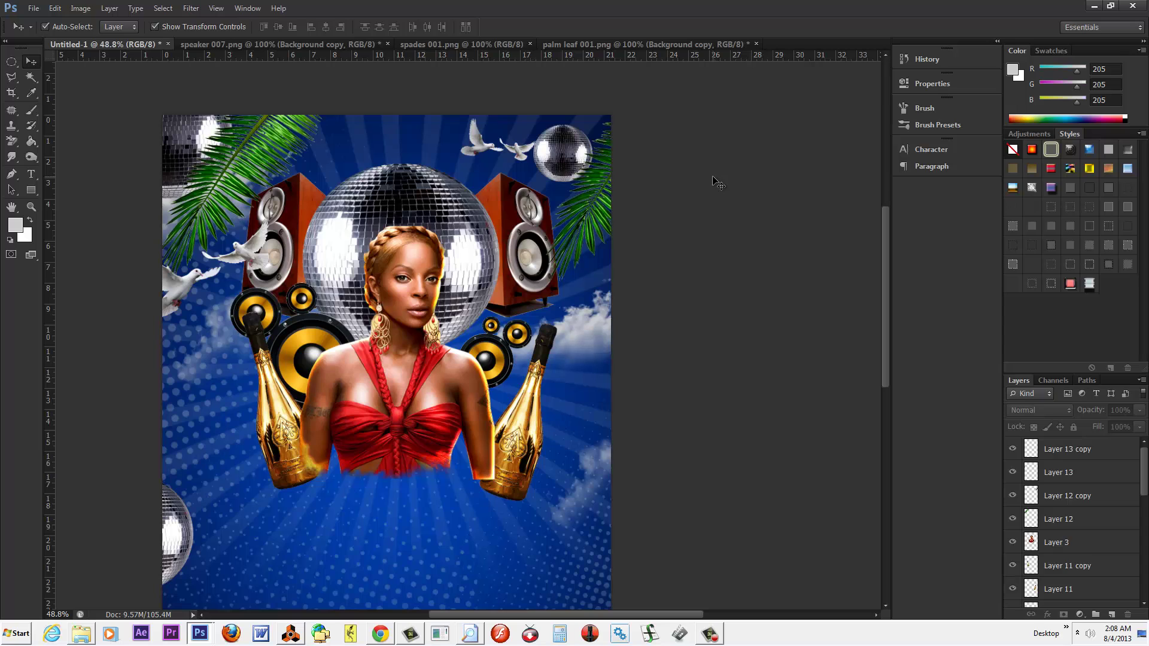
Step: Duplicate the top-right mirror ball and move the copy down beside the speaker
{"action": "left_click", "coordinate": [574, 146]}
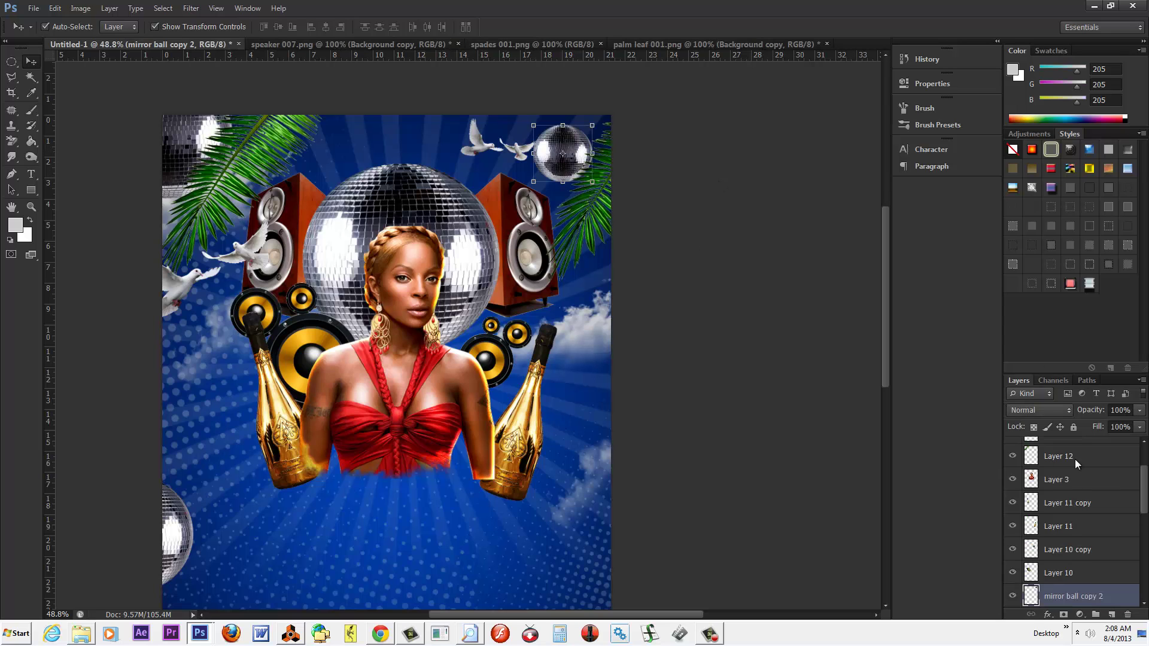
{"action": "left_click_drag", "start_coordinate": [1115, 599], "coordinate": [1111, 615]}
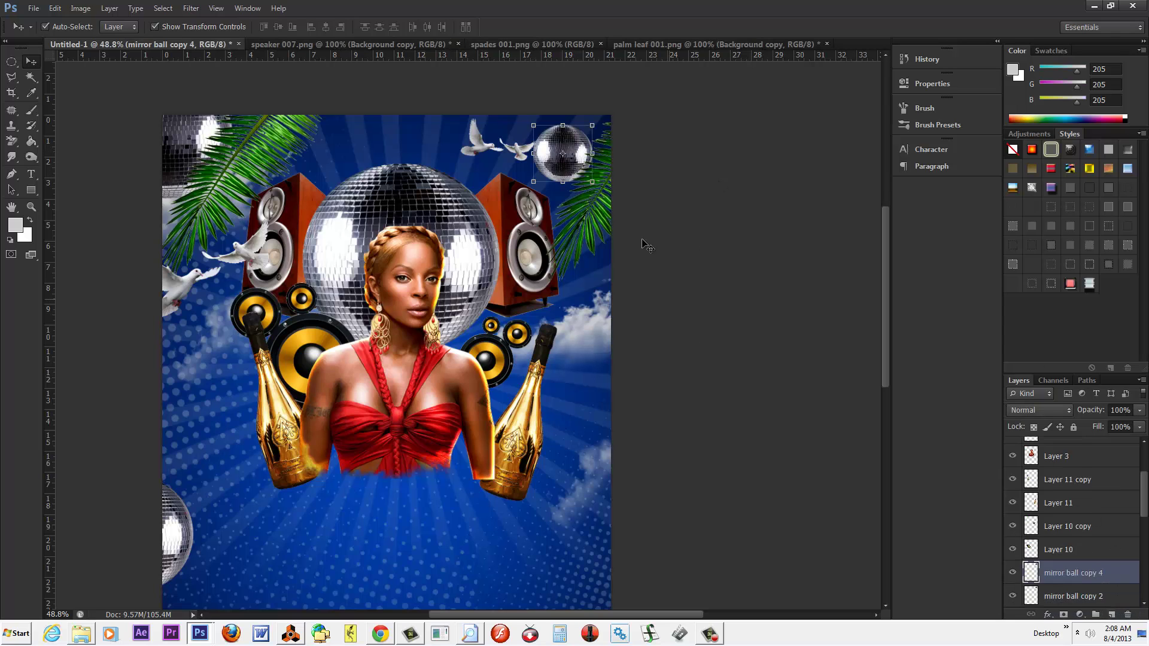
{"action": "left_click_drag", "start_coordinate": [577, 148], "coordinate": [628, 342]}
Step: Colorize the mirror ball copy red with Hue/Saturation at saturation 75
{"action": "left_click", "coordinate": [77, 8]}
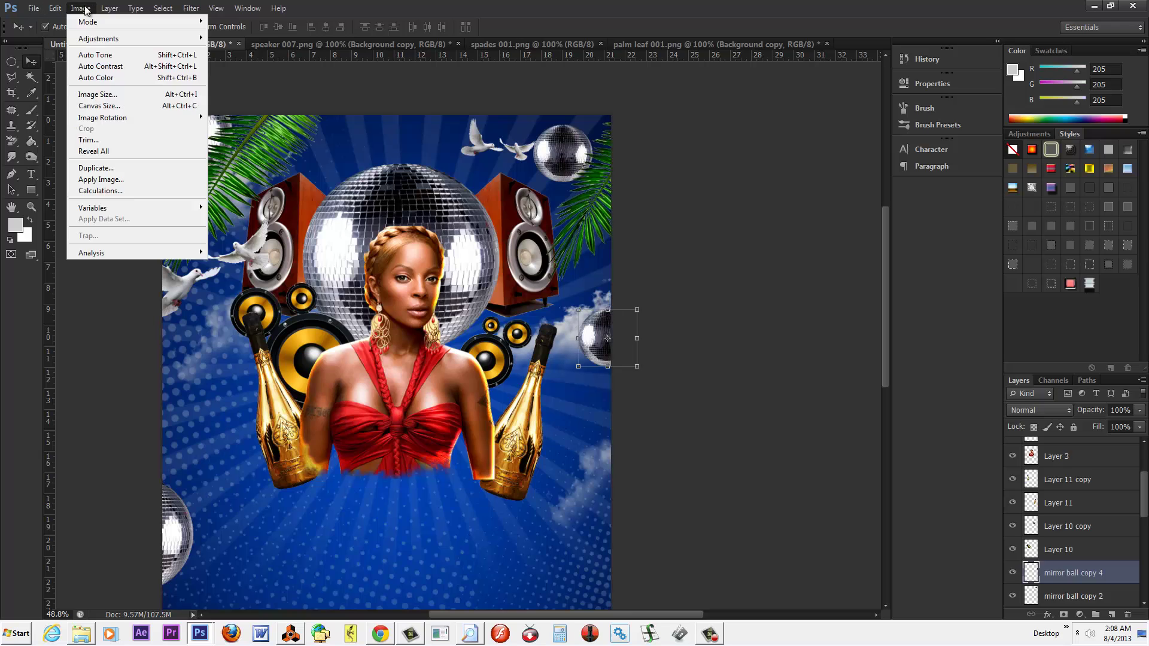
{"action": "mouse_move", "coordinate": [99, 39]}
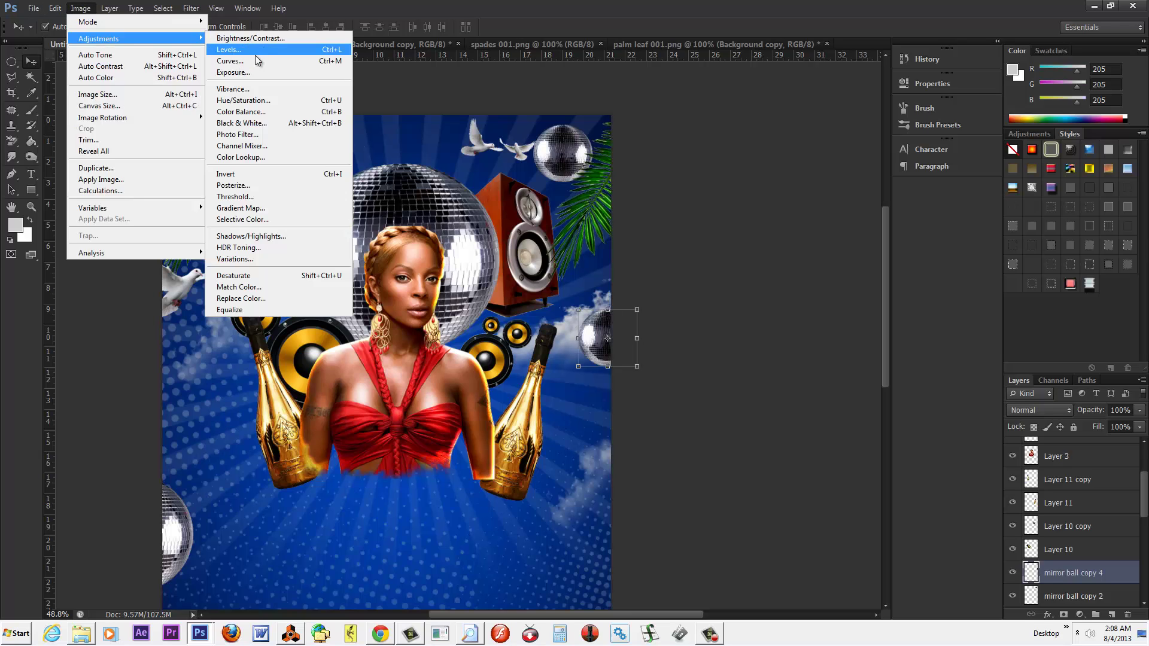
{"action": "left_click", "coordinate": [255, 100]}
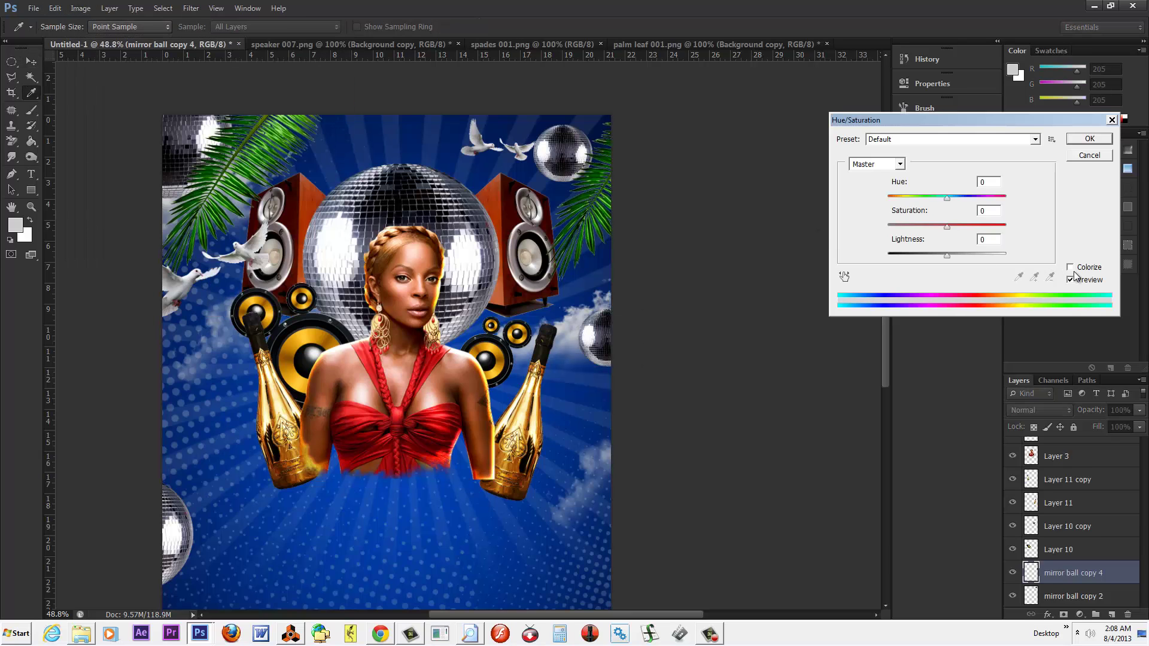
{"action": "left_click_drag", "start_coordinate": [955, 116], "coordinate": [640, 84]}
{"action": "left_click", "coordinate": [757, 235]}
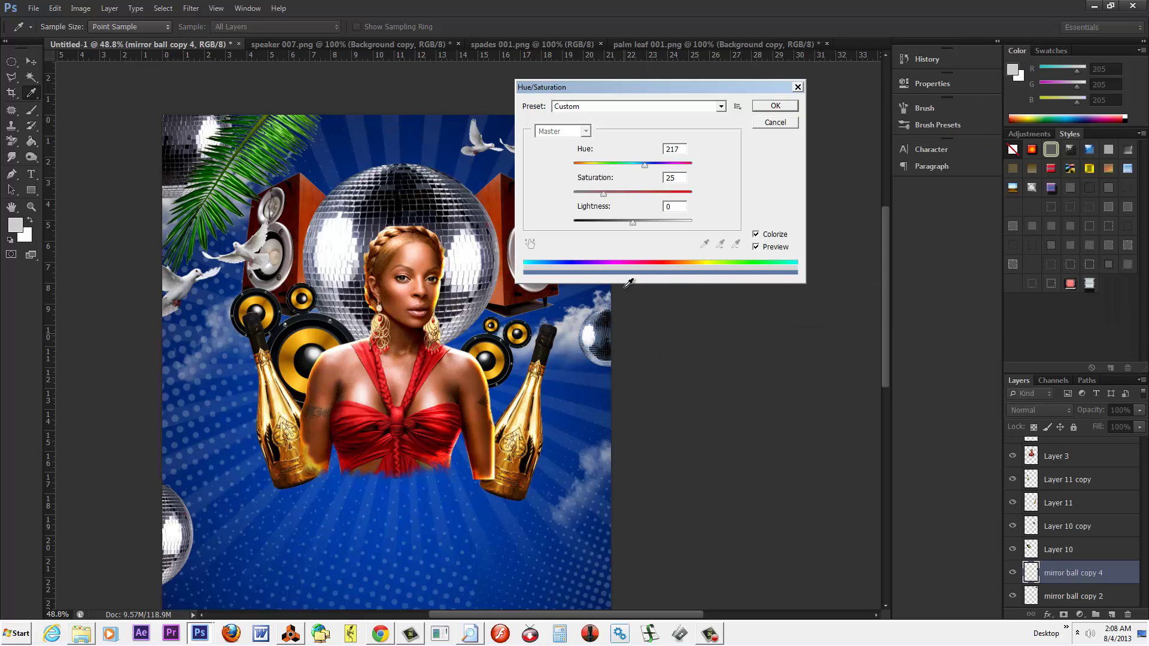
{"action": "left_click_drag", "start_coordinate": [606, 193], "coordinate": [681, 199]}
{"action": "left_click", "coordinate": [647, 166]}
{"action": "left_click", "coordinate": [772, 107]}
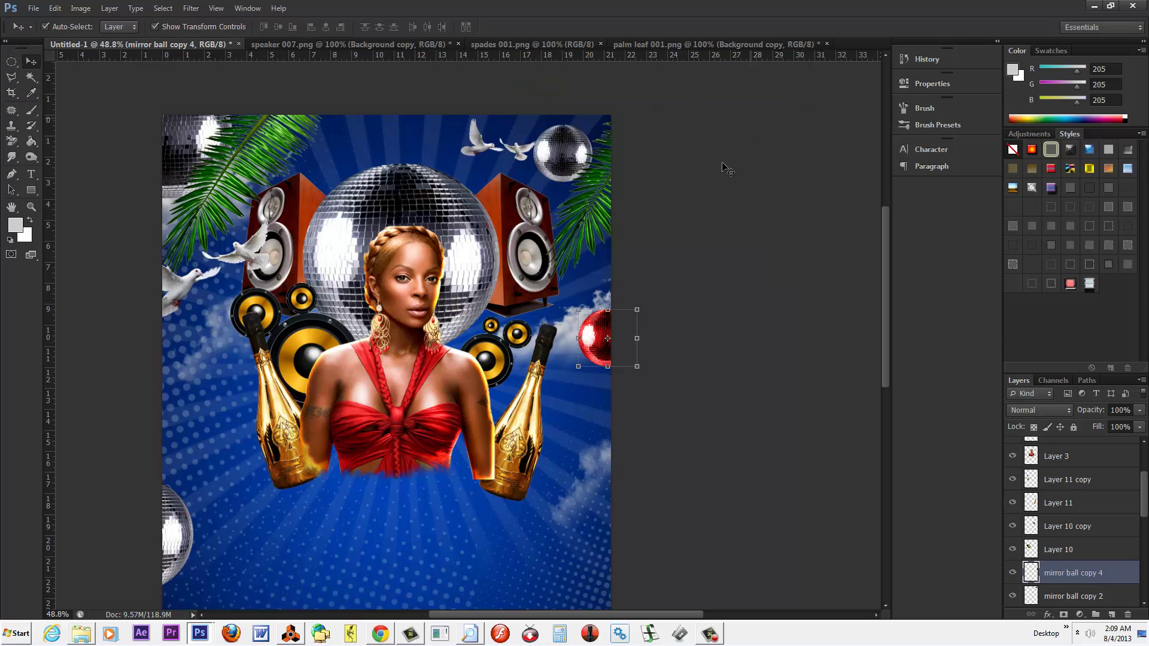
Step: Scale the red mirror ball down to about 88%
{"action": "left_click", "coordinate": [639, 310]}
{"action": "left_click_drag", "start_coordinate": [639, 310], "coordinate": [616, 319]}
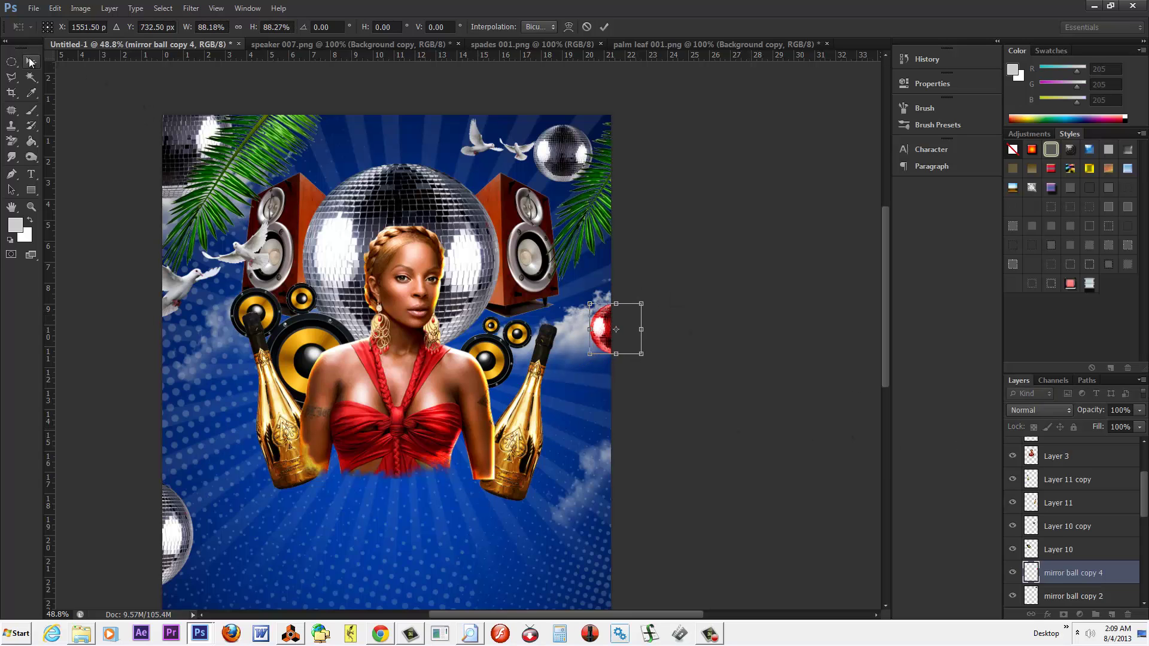
{"action": "left_click", "coordinate": [899, 158]}
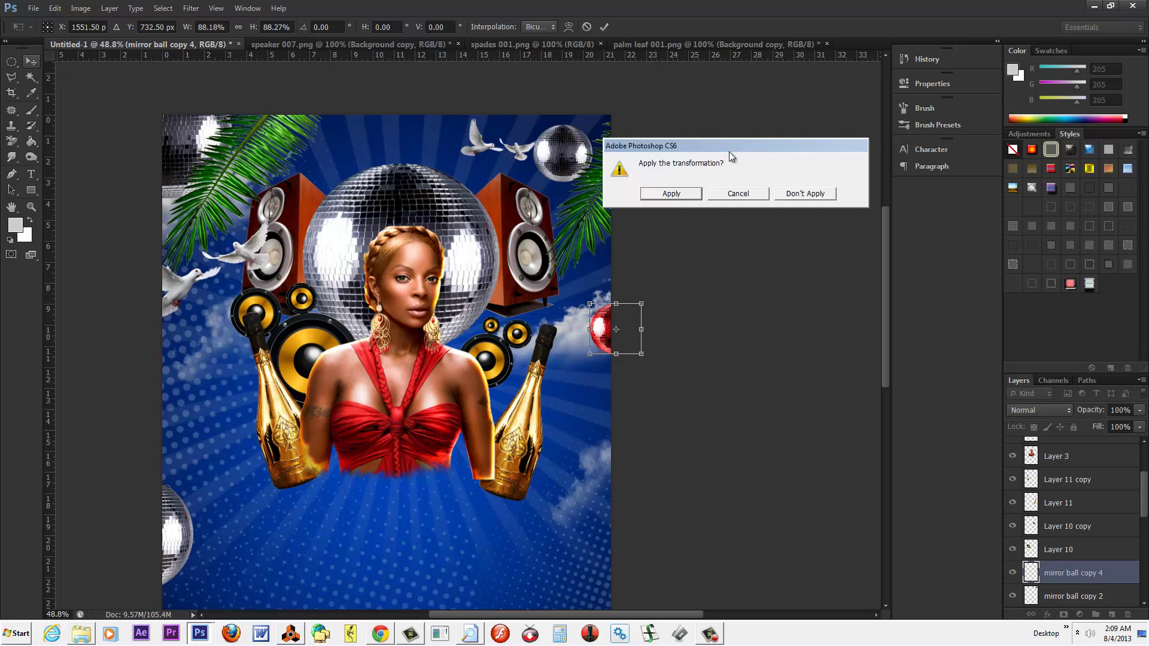
{"action": "left_click", "coordinate": [680, 190]}
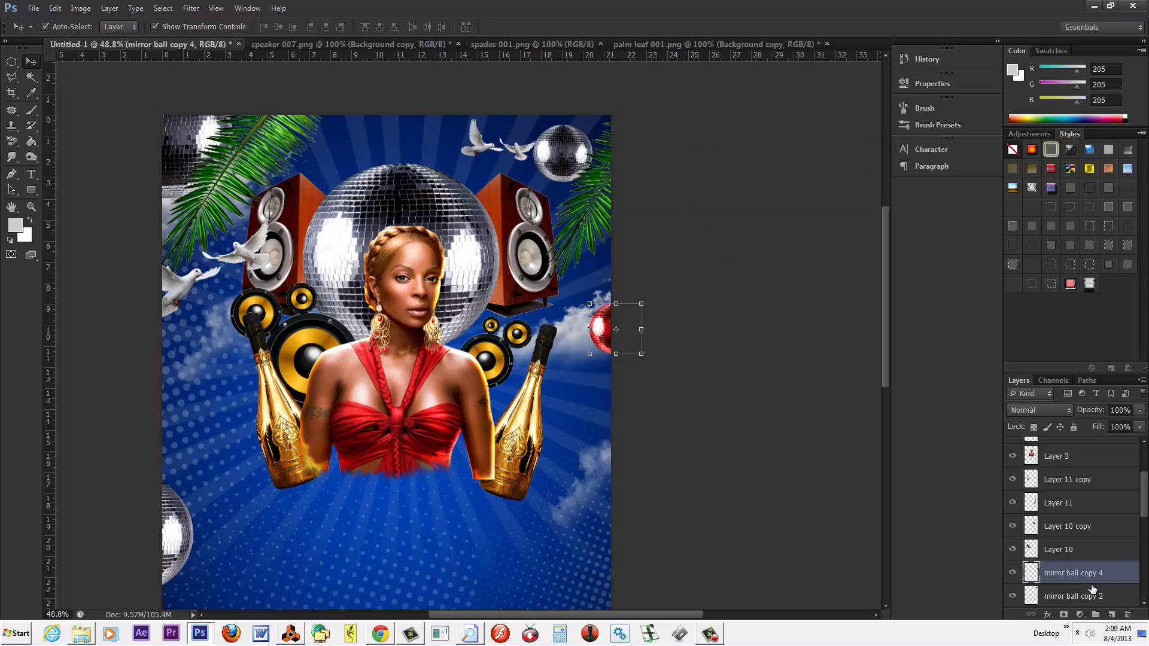
Step: Duplicate the red ball and place a smaller copy beside the top-left palm leaf
{"action": "left_click_drag", "start_coordinate": [1104, 574], "coordinate": [1112, 615]}
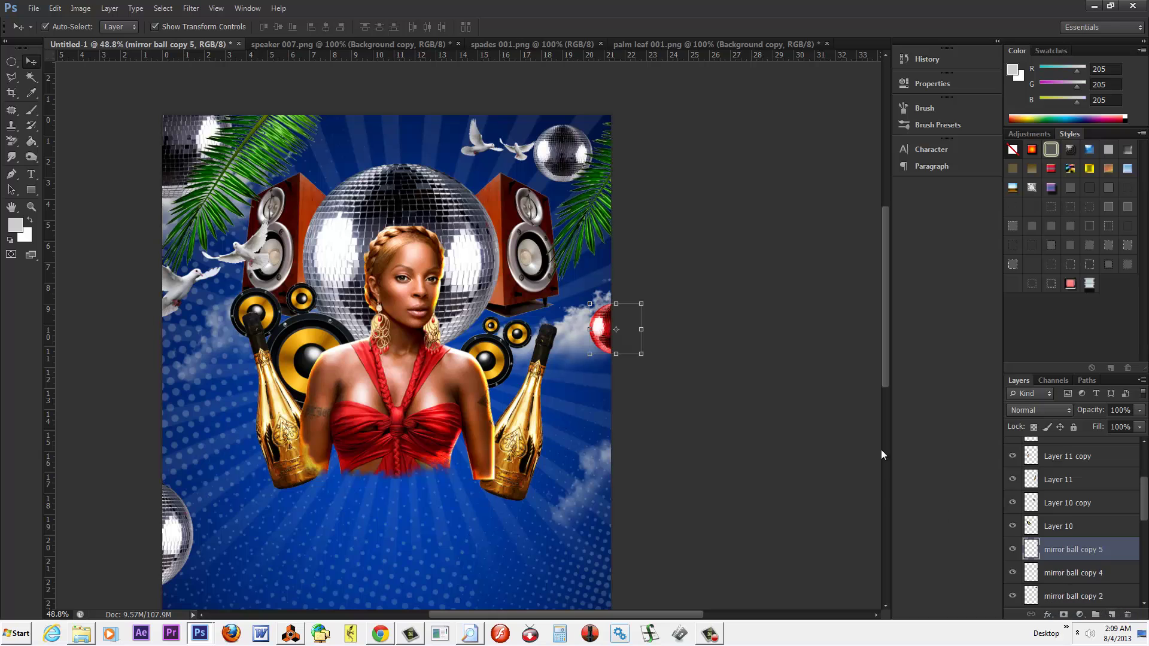
{"action": "left_click_drag", "start_coordinate": [601, 339], "coordinate": [279, 190]}
{"action": "left_click", "coordinate": [292, 213]}
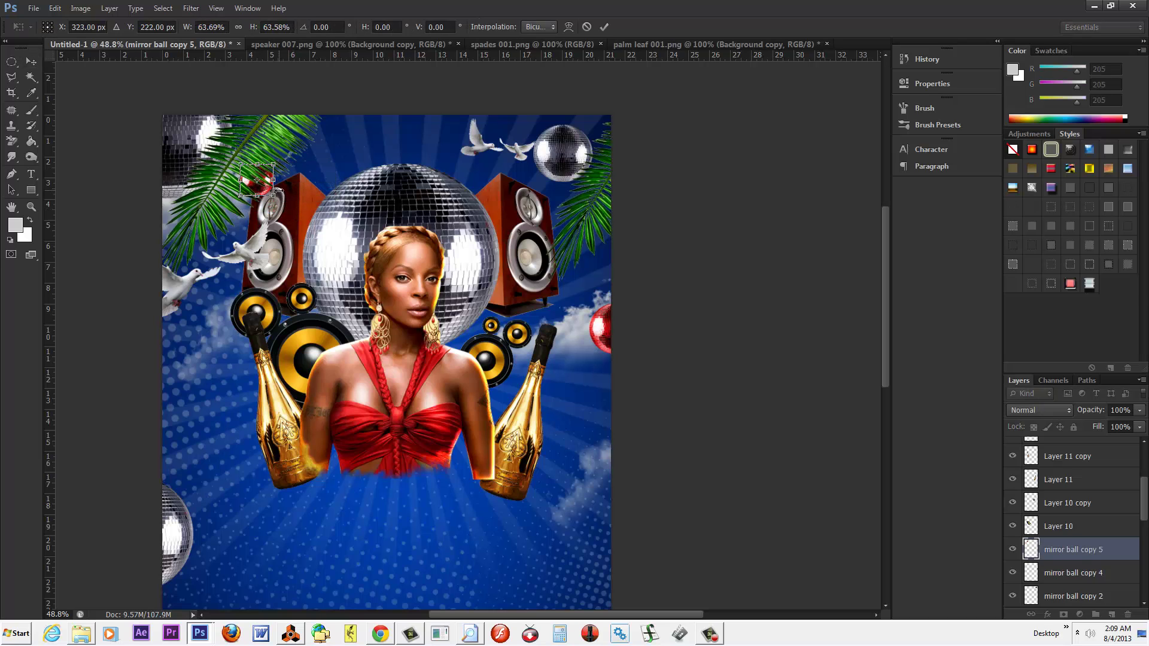
{"action": "key", "text": "Return"}
{"action": "key", "text": "shift+Right"}
{"action": "key", "text": "shift+Down"}
{"action": "key", "text": "shift+Right"}
{"action": "key", "text": "shift+Down"}
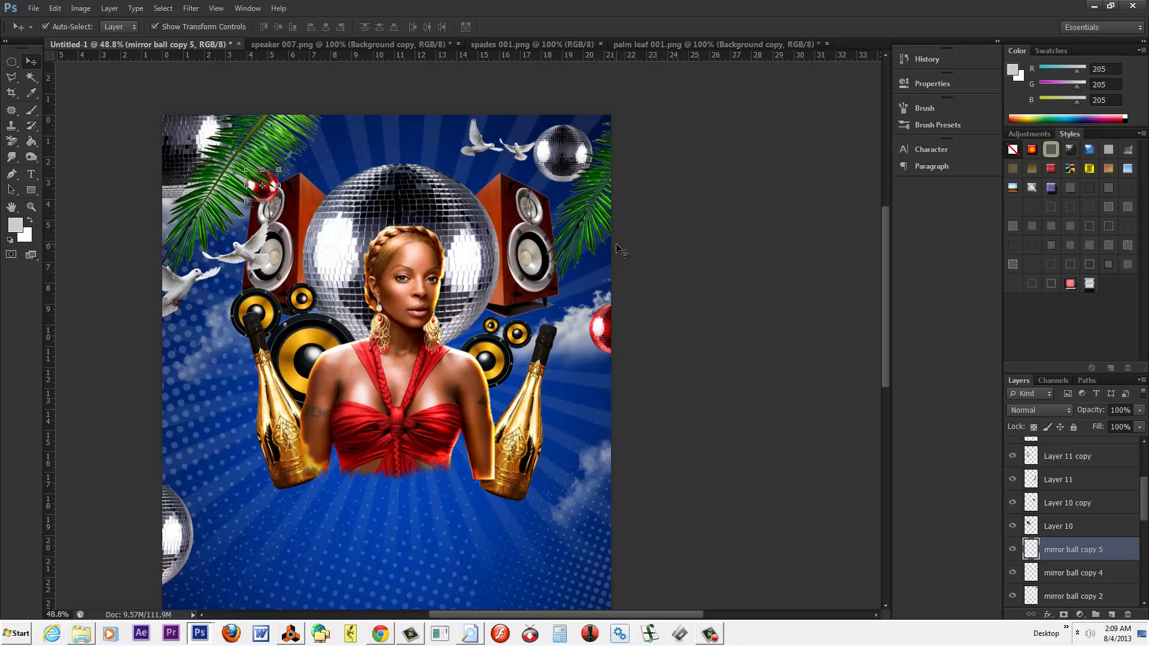
{"action": "left_click", "coordinate": [771, 301]}
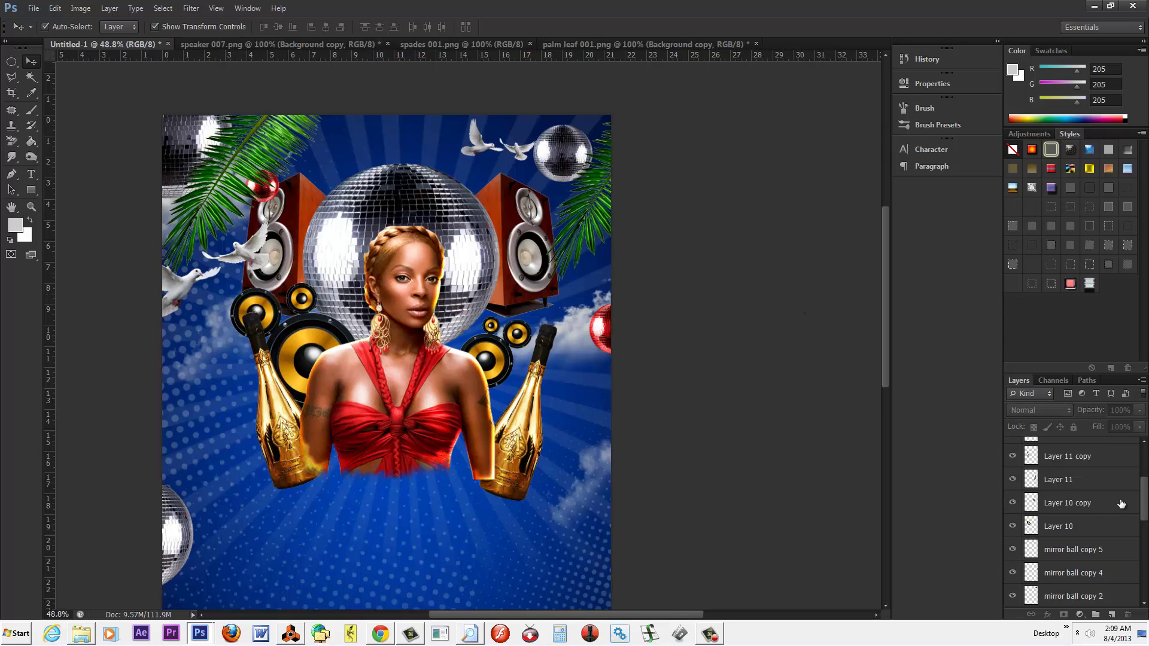
{"action": "left_click_drag", "start_coordinate": [1145, 492], "coordinate": [1146, 605]}
{"action": "scroll", "coordinate": [1146, 580], "scroll_direction": "up", "scroll_amount": 1}
Step: Create a new layer above Layer 2 and name it 'splash'
{"action": "left_click", "coordinate": [1097, 568]}
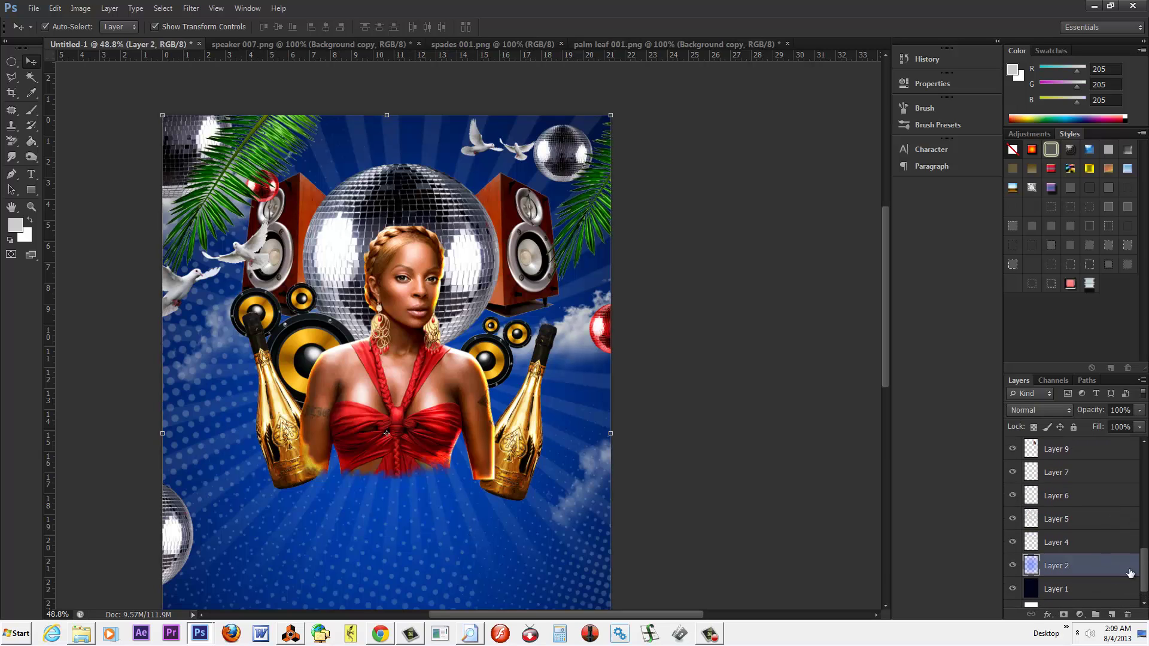
{"action": "left_click", "coordinate": [1112, 614]}
{"action": "double_click", "coordinate": [1064, 566]}
{"action": "type", "text": "splash"}
{"action": "key", "text": "Return"}
{"action": "left_click", "coordinate": [755, 444]}
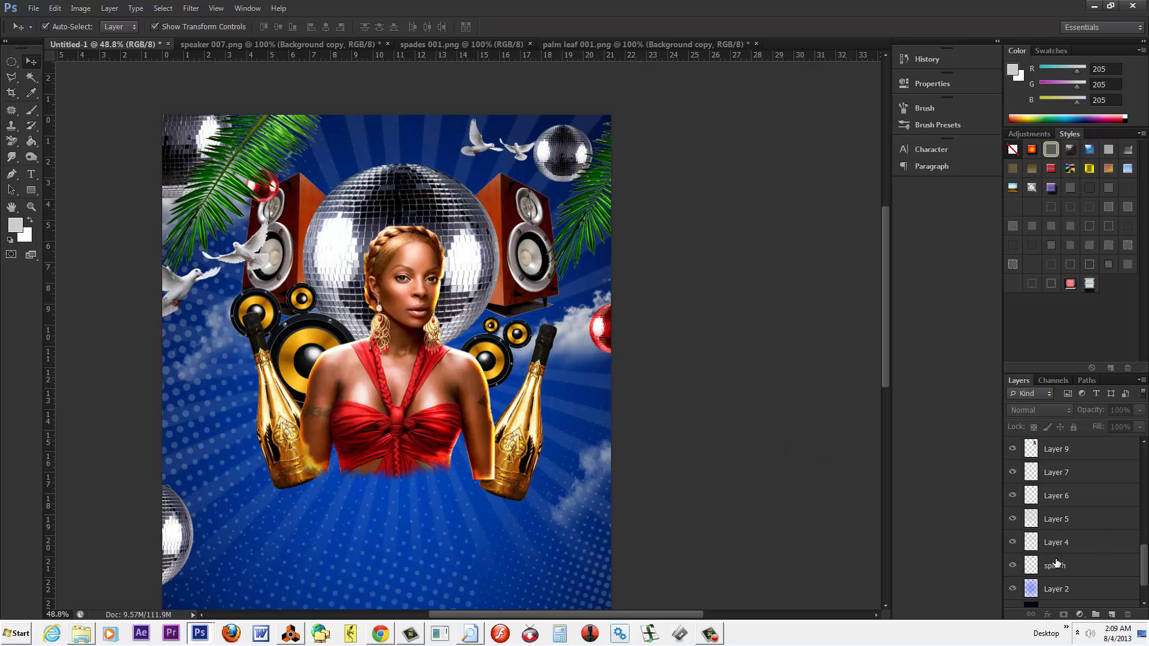
Step: Select the splash layer and choose the Brush tool with the 1475 water-splash preset
{"action": "left_click", "coordinate": [1025, 556]}
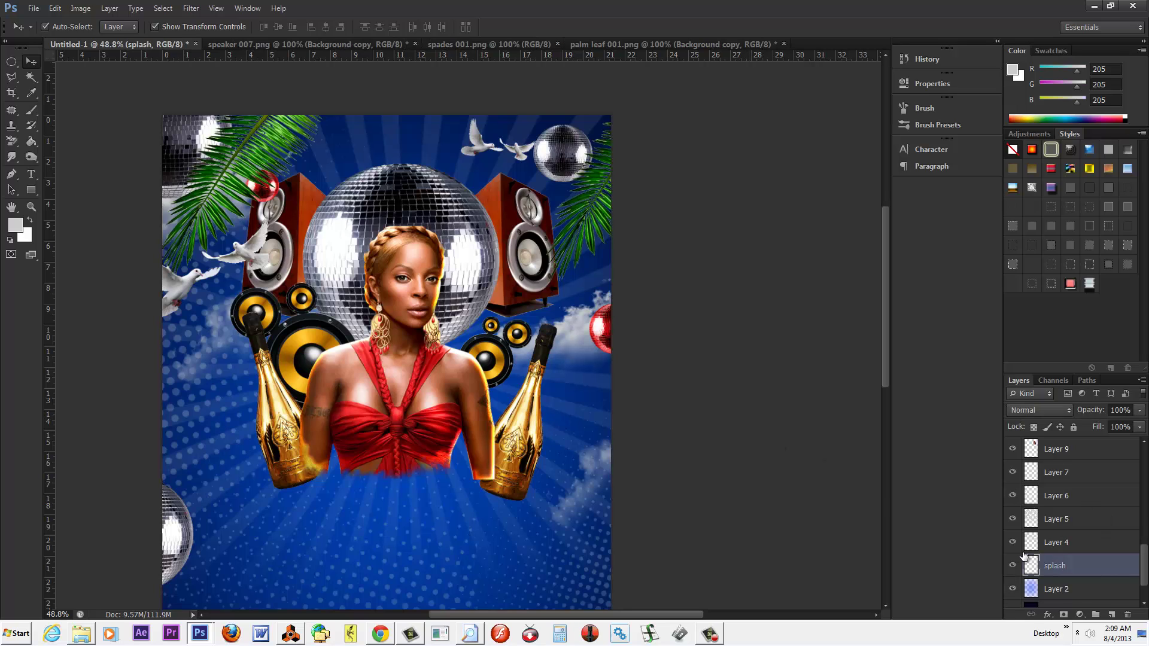
{"action": "left_click", "coordinate": [33, 110]}
{"action": "left_click", "coordinate": [59, 28]}
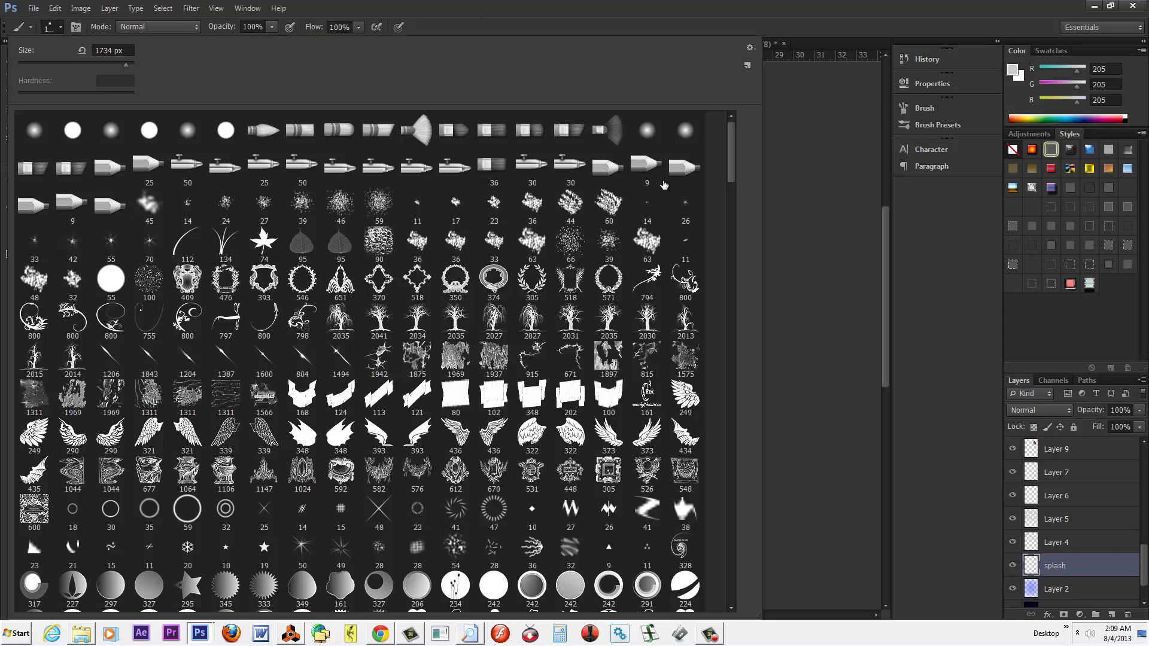
{"action": "left_click_drag", "start_coordinate": [733, 150], "coordinate": [732, 353]}
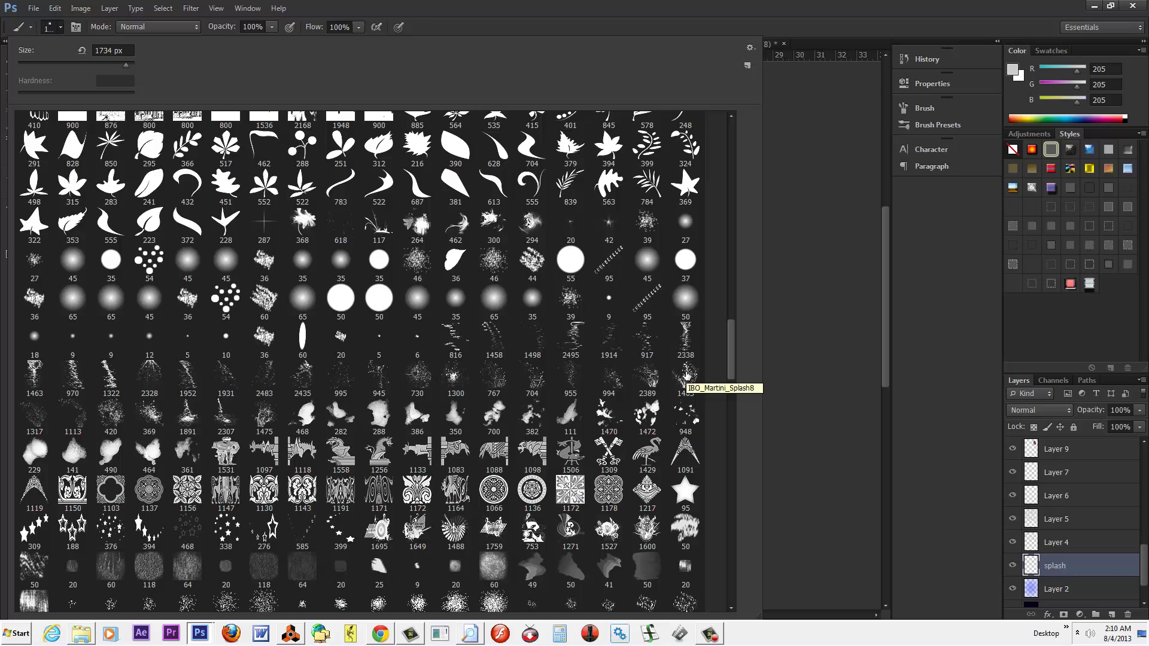
{"action": "double_click", "coordinate": [264, 413]}
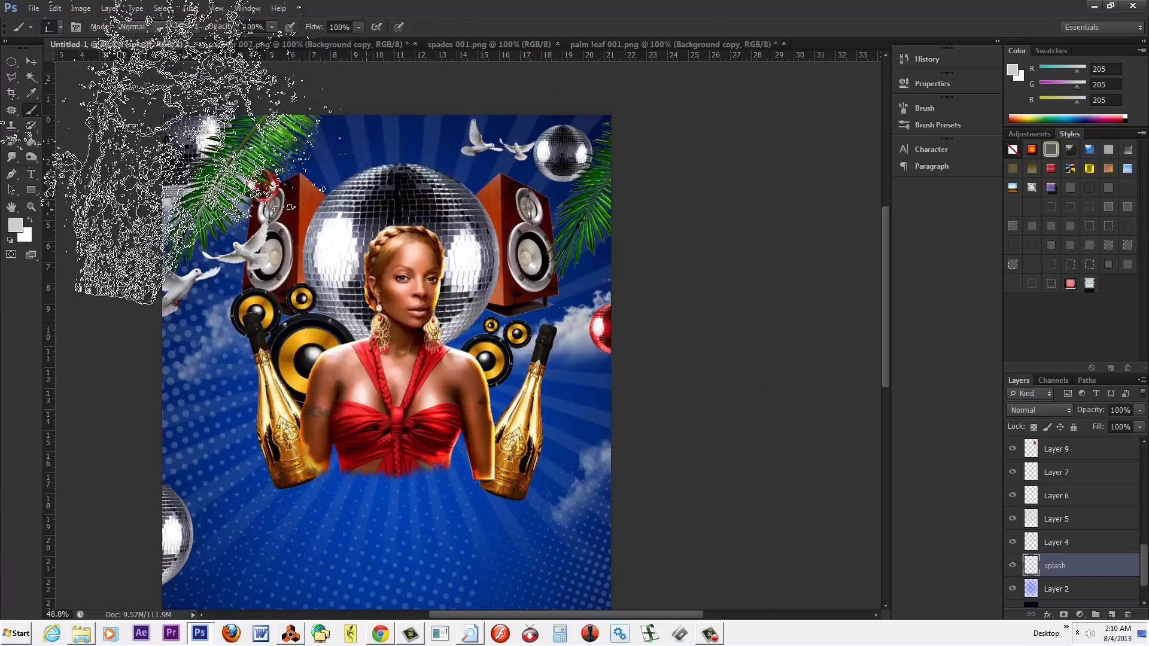
Step: Paint a dark grey splash below the woman's dress, then undo it
{"action": "left_click", "coordinate": [14, 225]}
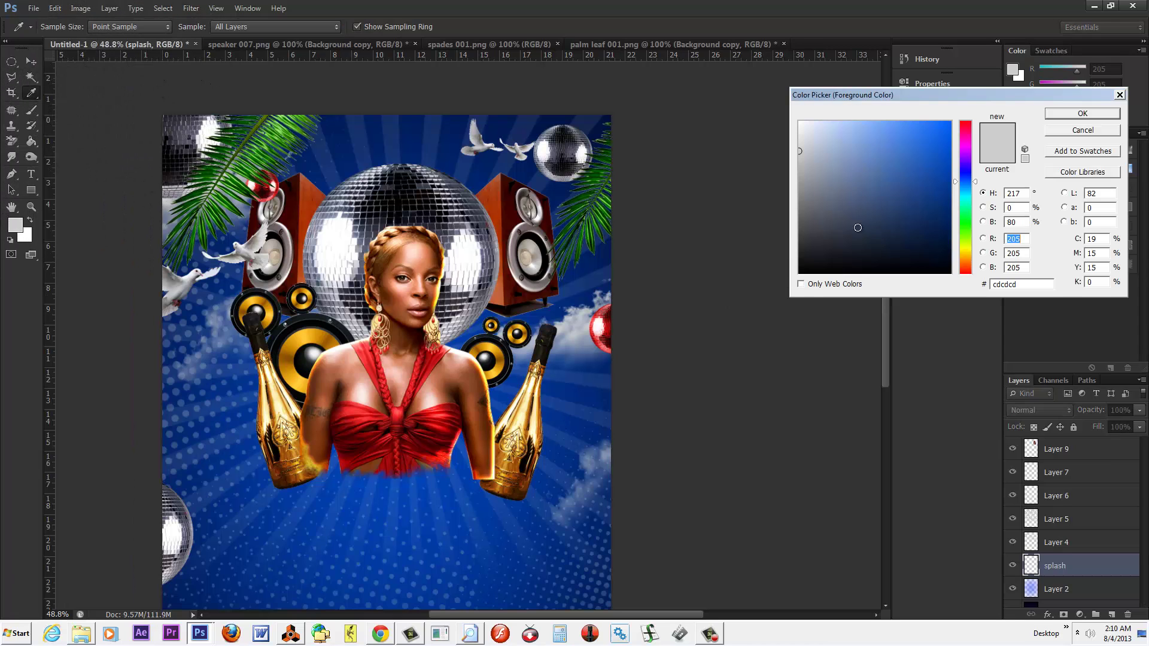
{"action": "left_click_drag", "start_coordinate": [800, 194], "coordinate": [802, 237]}
{"action": "left_click", "coordinate": [1096, 114]}
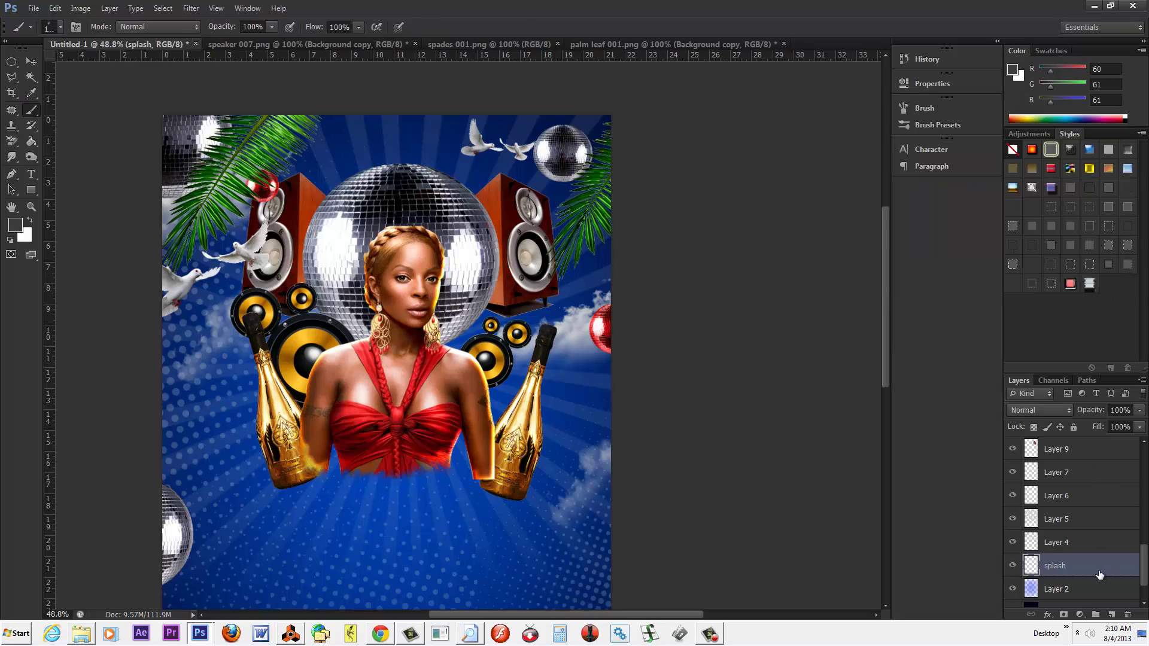
{"action": "left_click_drag", "start_coordinate": [275, 359], "coordinate": [316, 41]}
{"action": "key", "text": "ctrl+d"}
{"action": "left_click", "coordinate": [54, 8]}
{"action": "left_click", "coordinate": [60, 44]}
Step: Set the foreground painting colour to white
{"action": "left_click", "coordinate": [16, 225]}
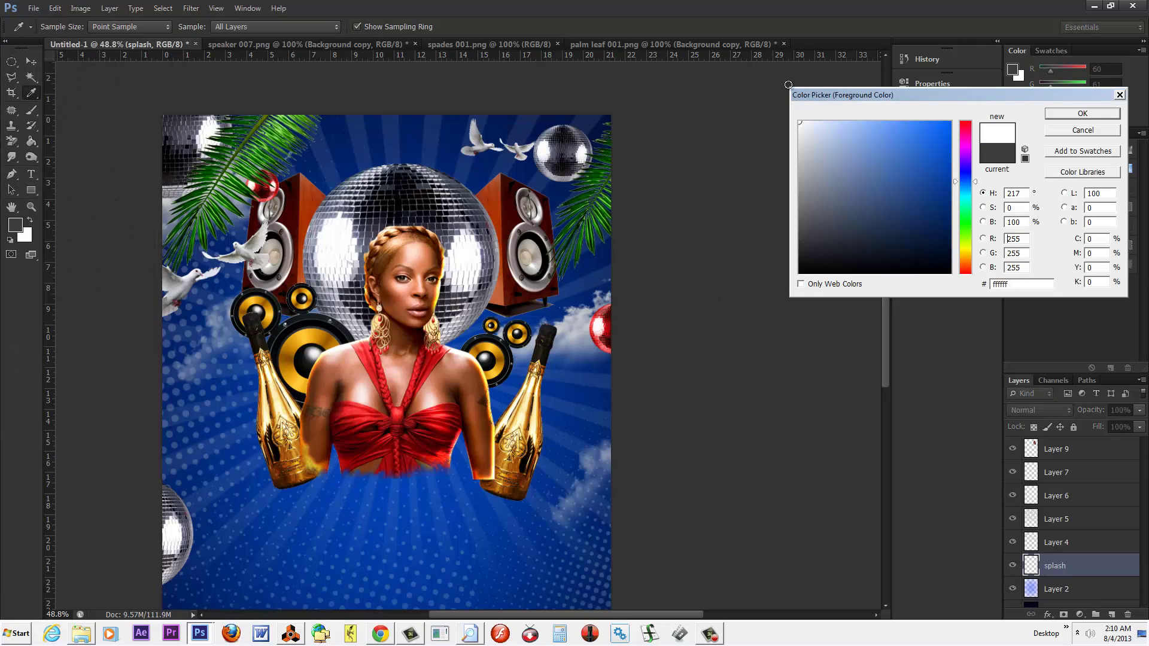
{"action": "left_click", "coordinate": [801, 123]}
{"action": "left_click", "coordinate": [1083, 113]}
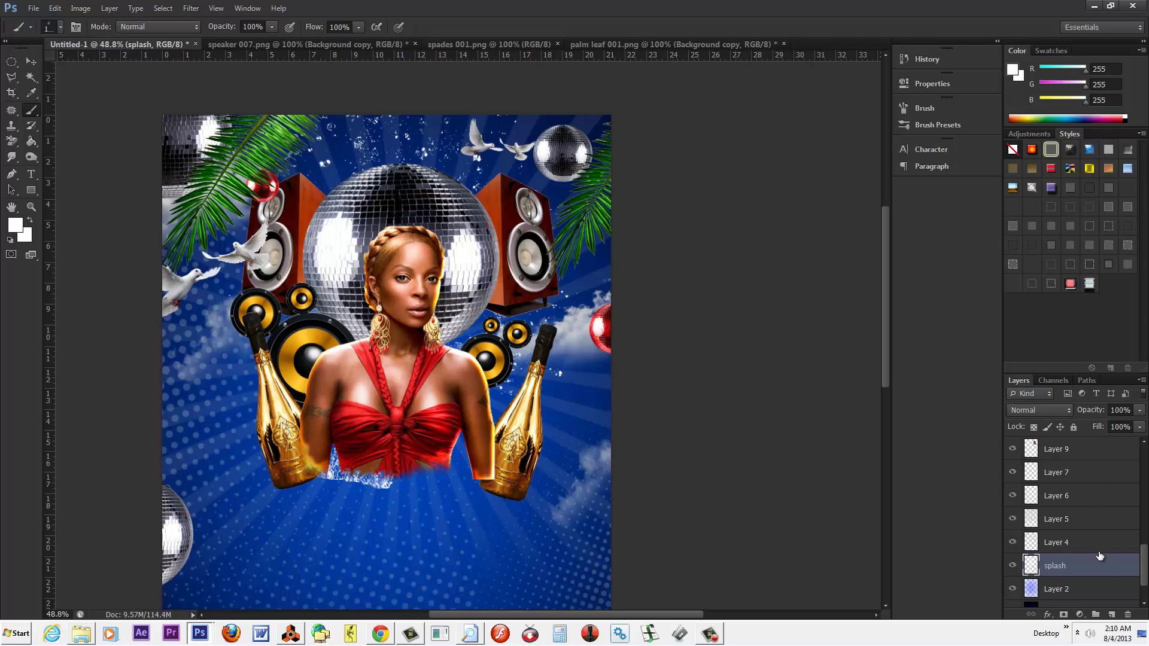
Step: Move the splash layer higher in the Layers panel, just under the mirror ball
{"action": "left_click_drag", "start_coordinate": [1146, 567], "coordinate": [1139, 558]}
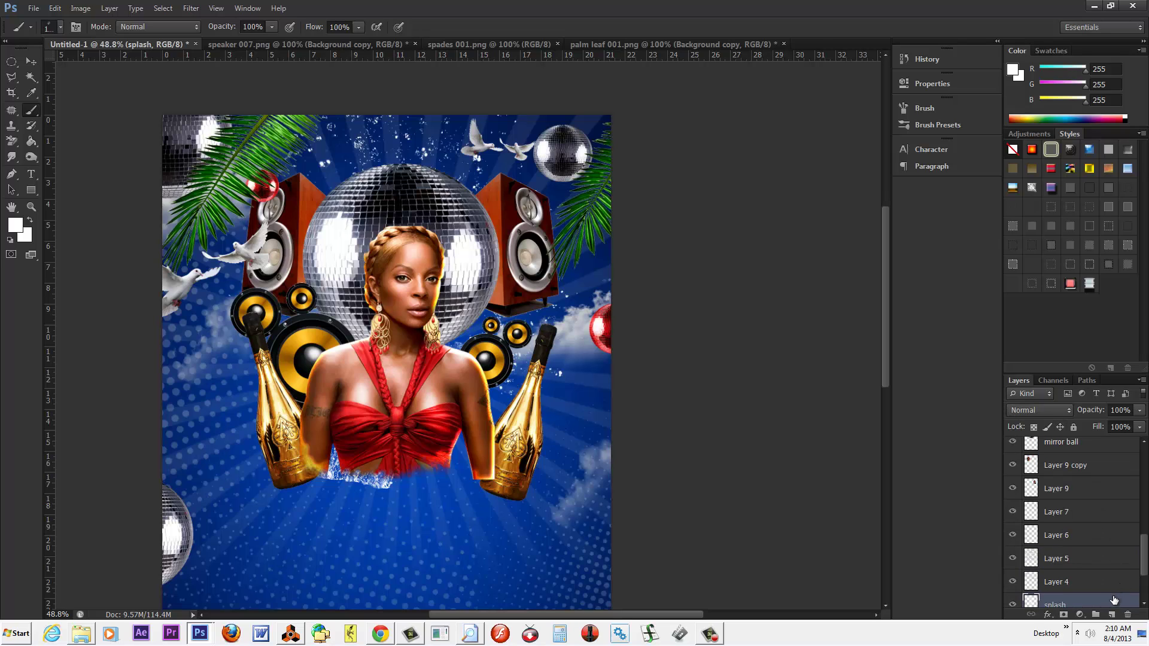
{"action": "left_click_drag", "start_coordinate": [1114, 600], "coordinate": [1098, 457]}
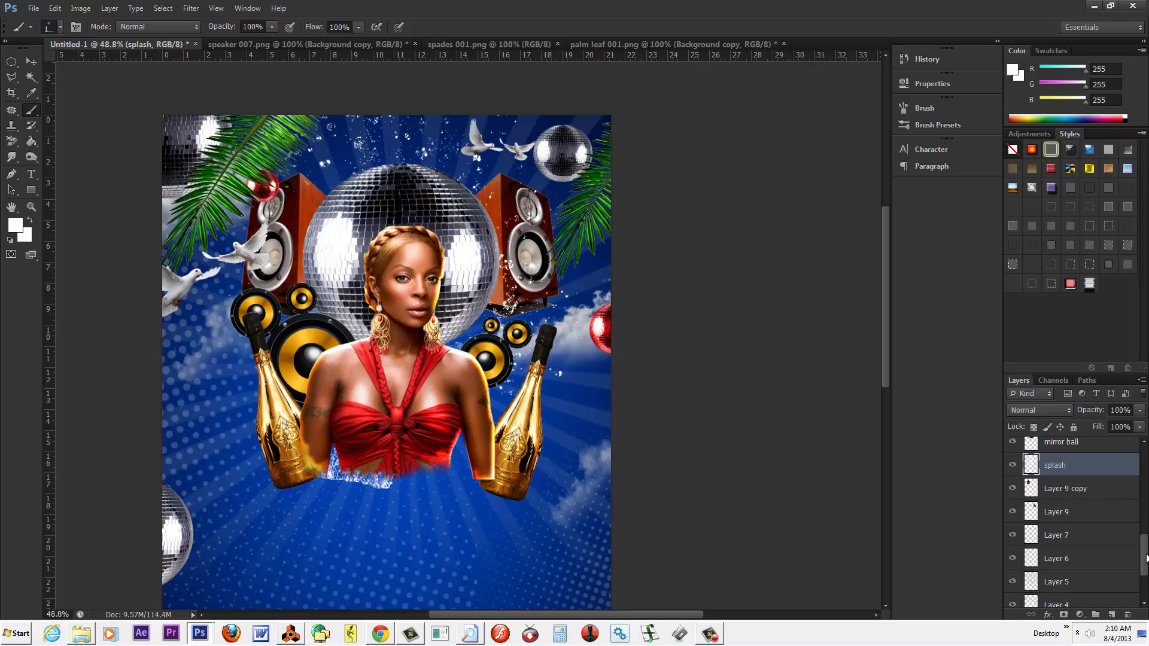
{"action": "left_click_drag", "start_coordinate": [1147, 558], "coordinate": [1072, 452]}
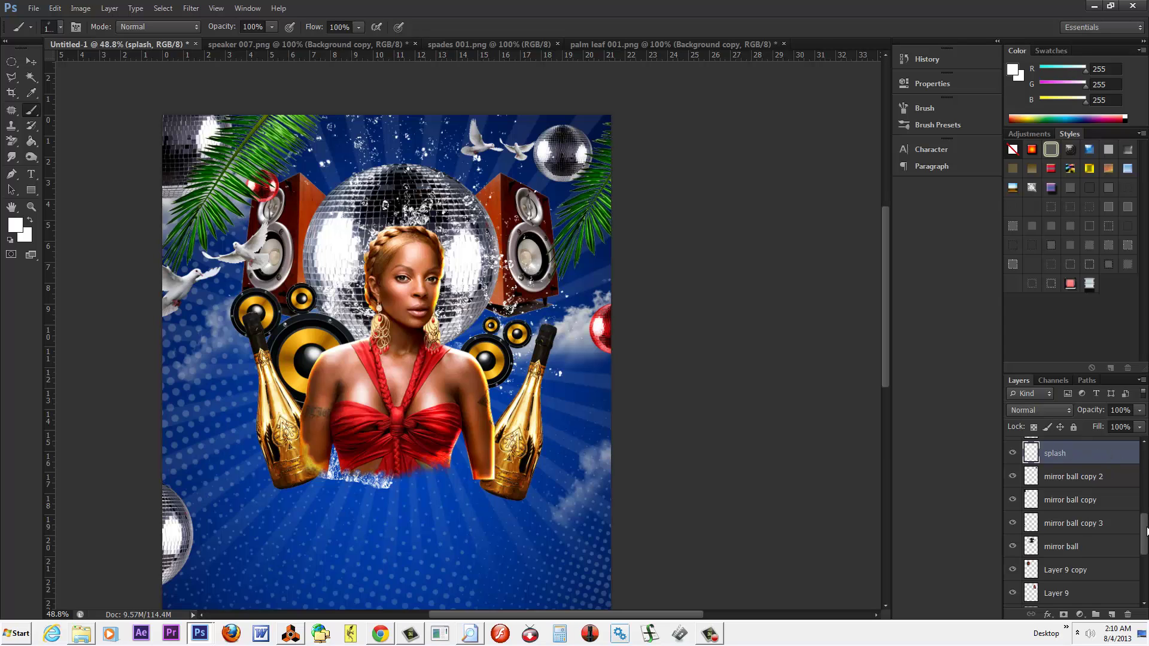
{"action": "left_click_drag", "start_coordinate": [1147, 531], "coordinate": [1144, 509]}
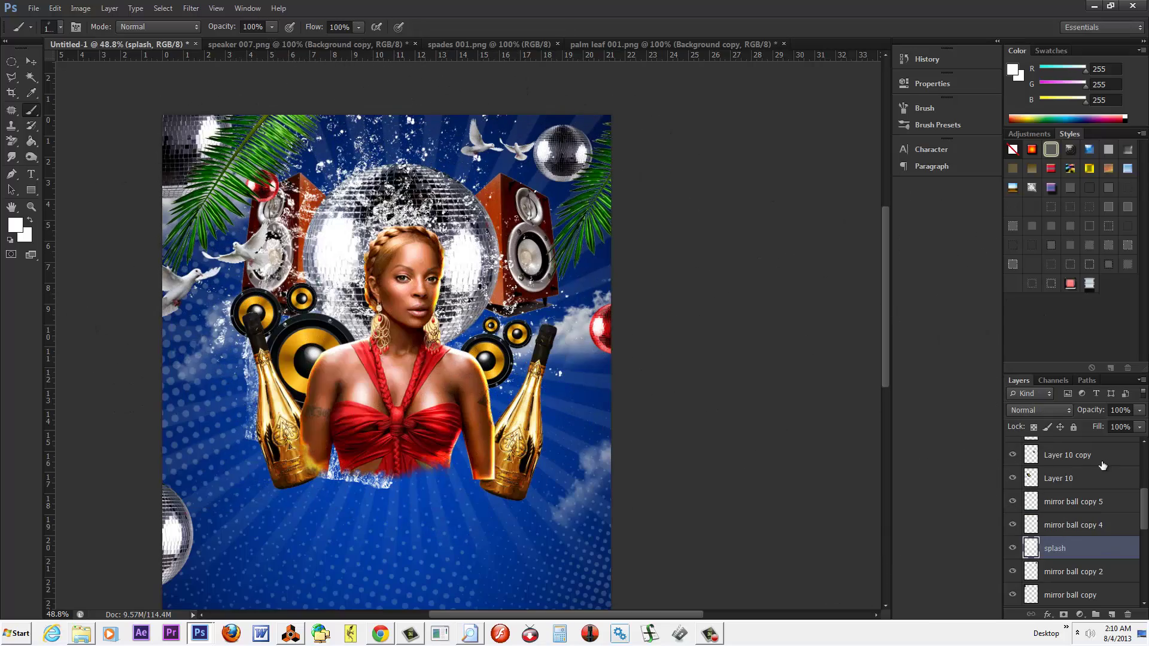
Step: Undo the speaker splashes and paint new white splashes on a fresh Layer 14
{"action": "left_click", "coordinate": [54, 8]}
{"action": "left_click", "coordinate": [67, 46]}
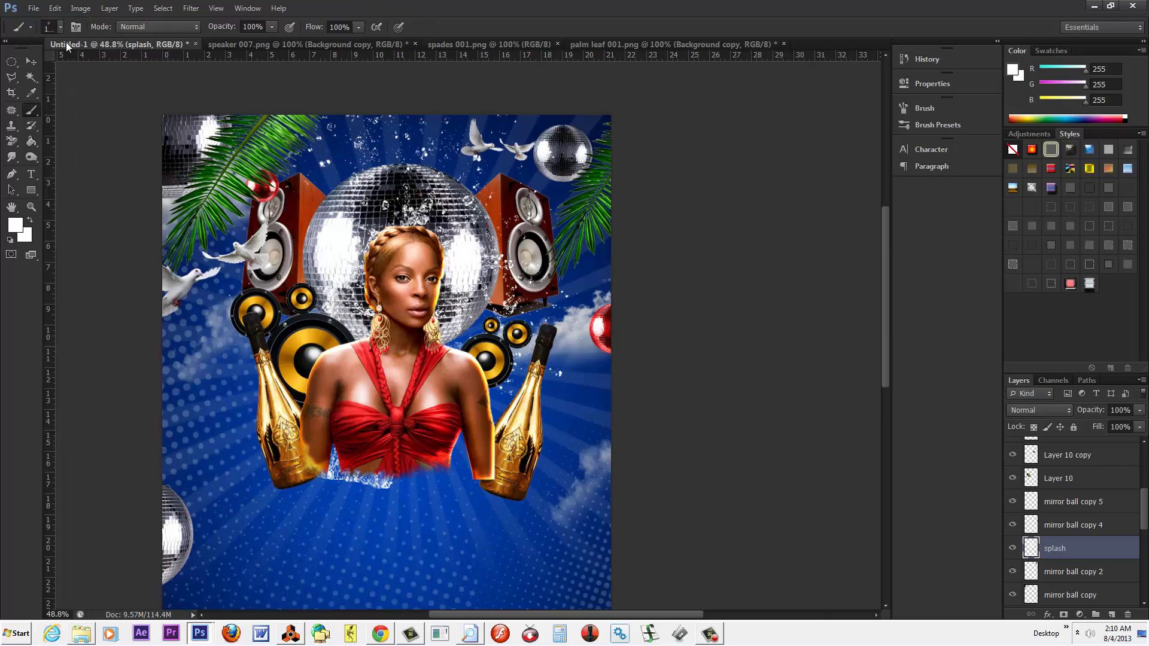
{"action": "left_click", "coordinate": [1112, 615]}
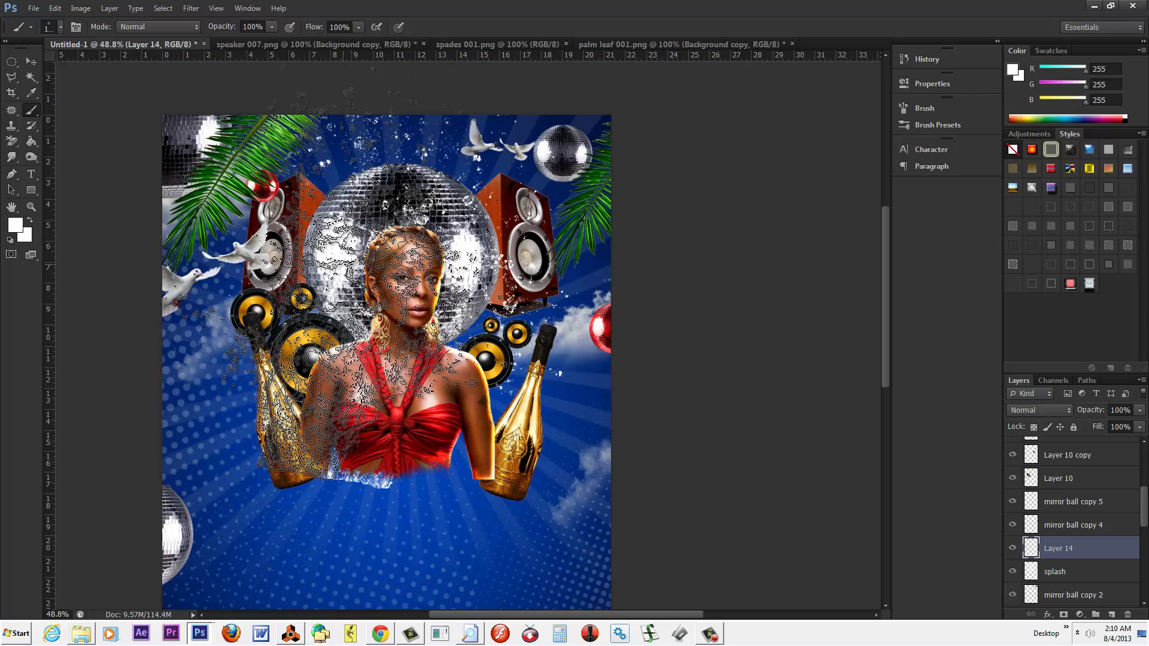
{"action": "left_click_drag", "start_coordinate": [383, 299], "coordinate": [743, 299]}
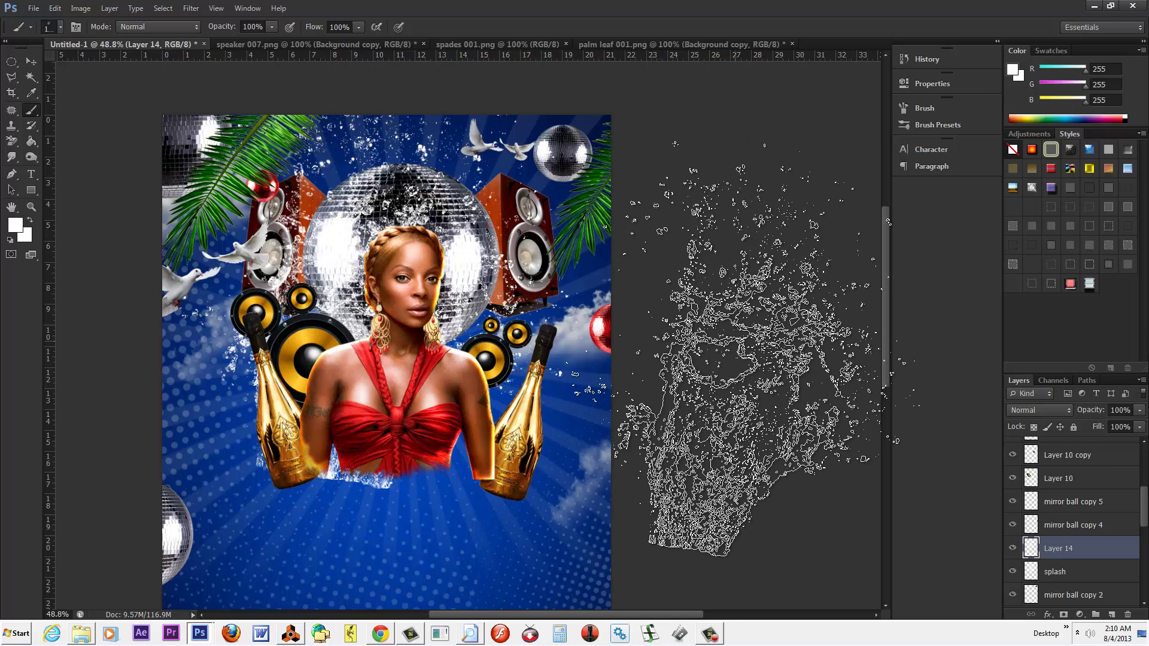
Step: Rotate the Layer 14 splash to -51°, scale it to 69%, and move it down-left
{"action": "key", "text": "v"}
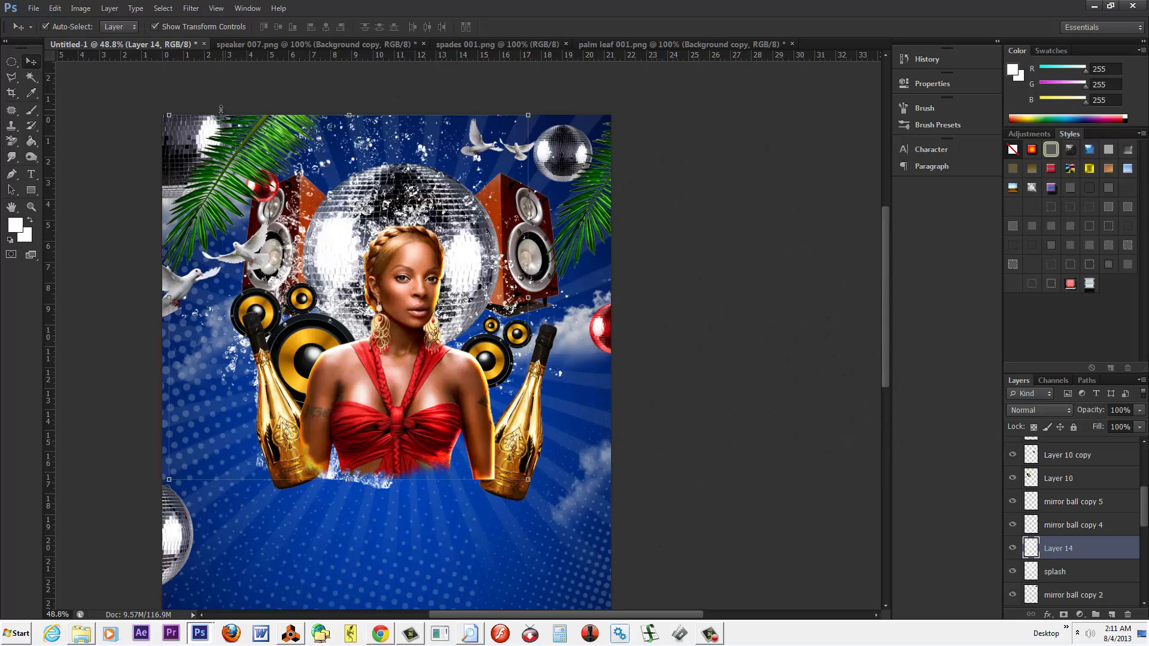
{"action": "left_click_drag", "start_coordinate": [159, 106], "coordinate": [100, 205]}
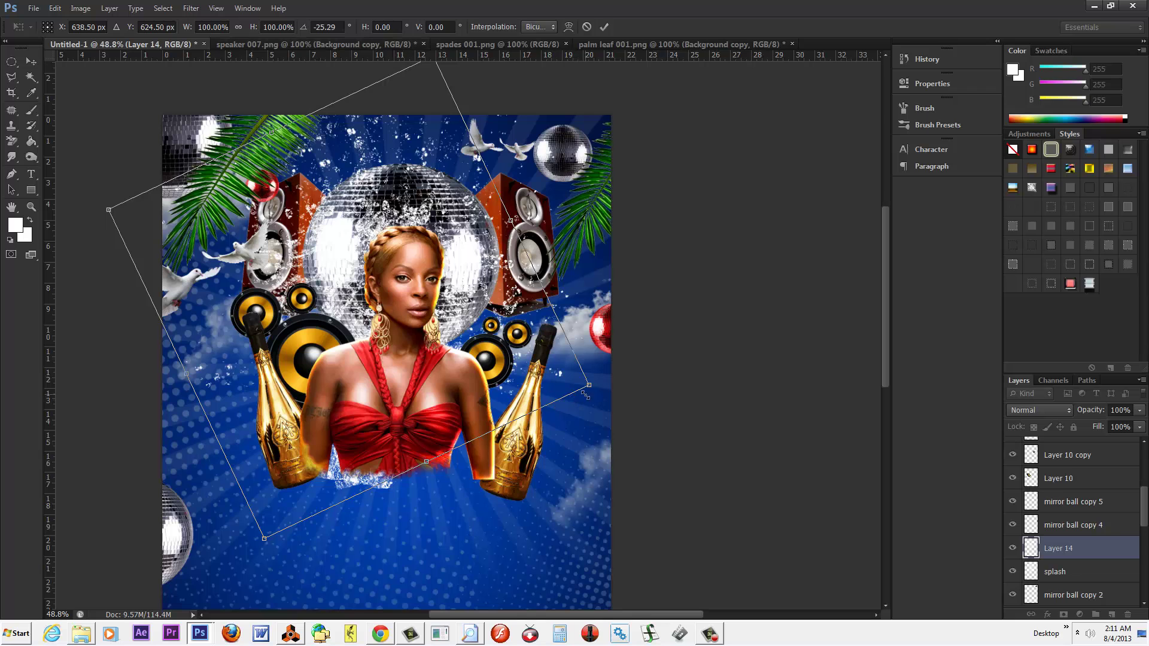
{"action": "left_click_drag", "start_coordinate": [593, 391], "coordinate": [441, 331]}
{"action": "left_click_drag", "start_coordinate": [305, 220], "coordinate": [289, 282]}
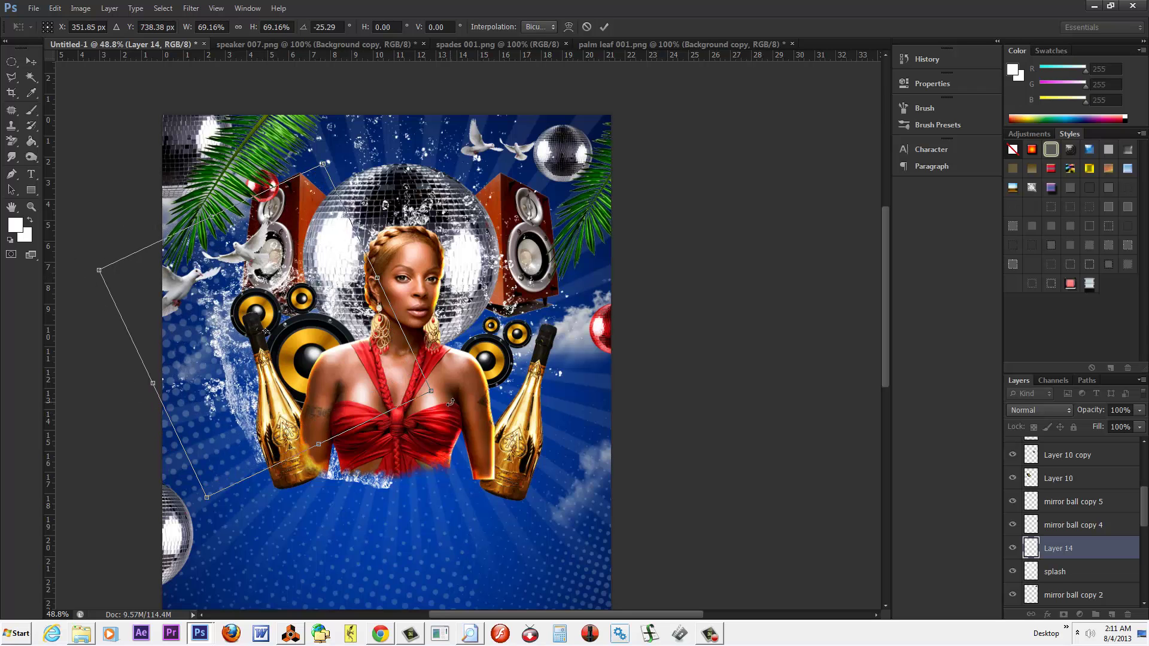
{"action": "left_click_drag", "start_coordinate": [450, 403], "coordinate": [446, 314]}
{"action": "key", "text": "Return"}
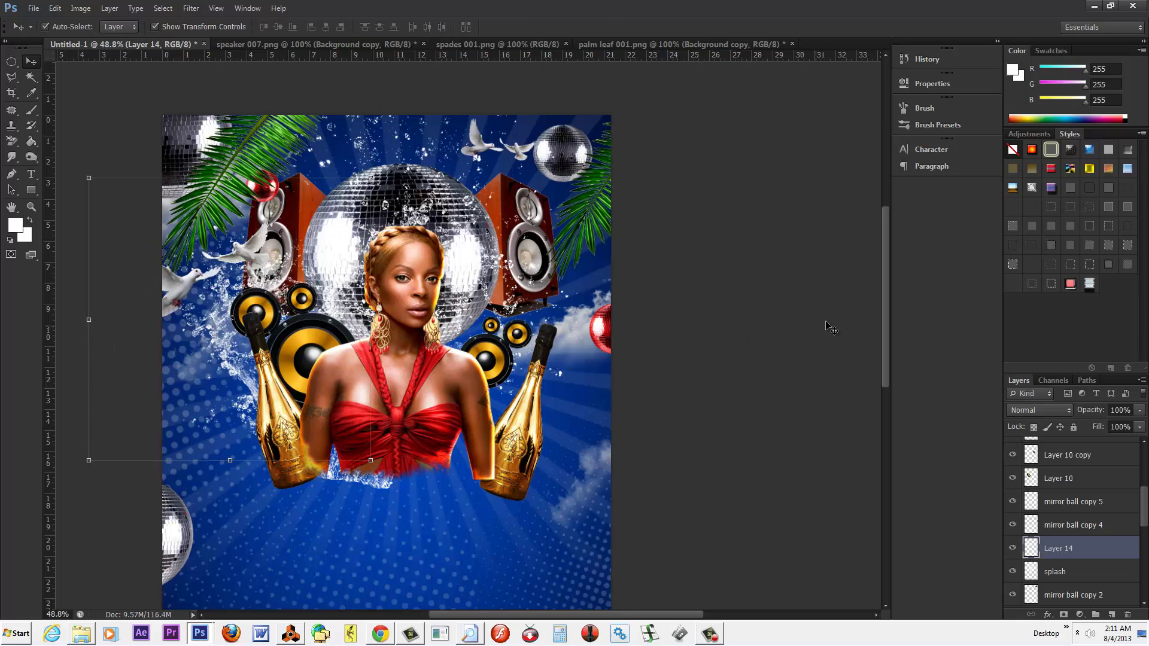
{"action": "left_click", "coordinate": [737, 314]}
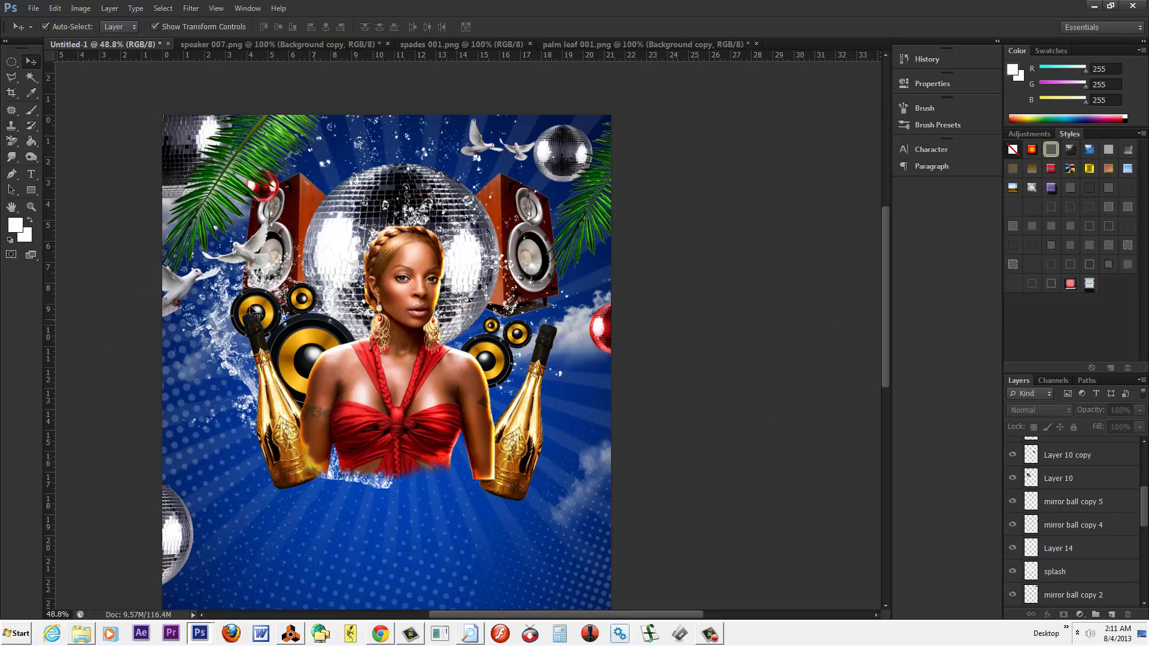
{"action": "left_click", "coordinate": [1075, 549]}
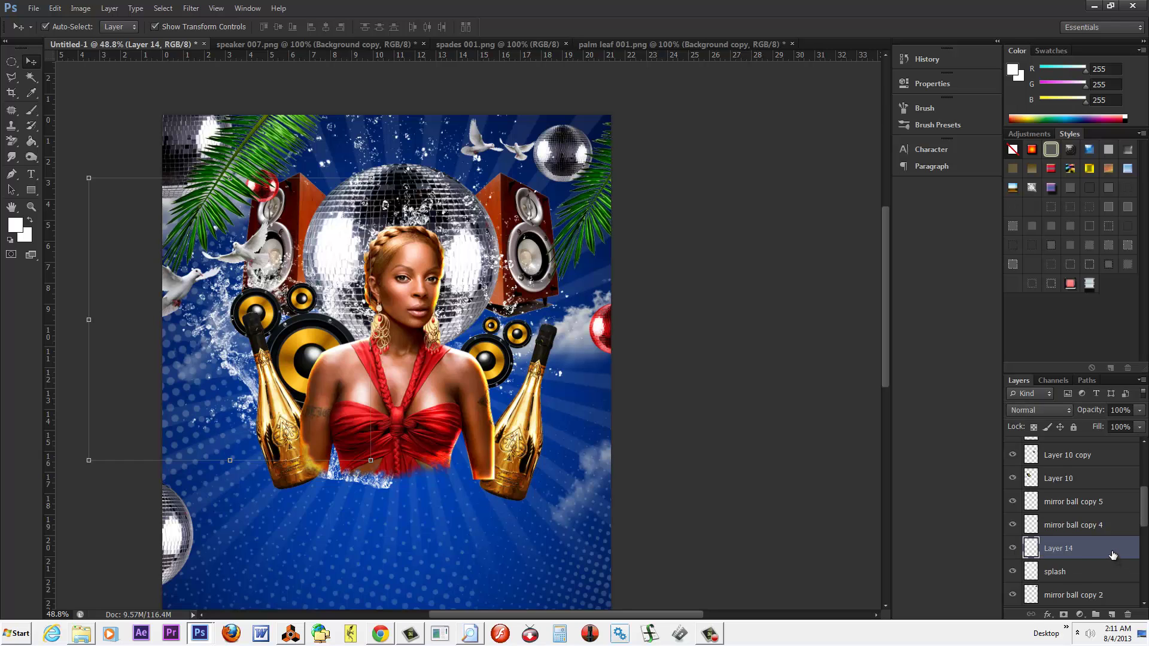
Step: Duplicate Layer 14, trying a Hue/Saturation colorize (saturation 63, hue 69) but cancelling it
{"action": "mouse_move", "coordinate": [1099, 550]}
{"action": "left_mouse_down"}
{"action": "mouse_move", "coordinate": [1108, 588]}
{"action": "mouse_move", "coordinate": [1104, 559]}
{"action": "left_mouse_up"}
{"action": "left_click", "coordinate": [88, 8]}
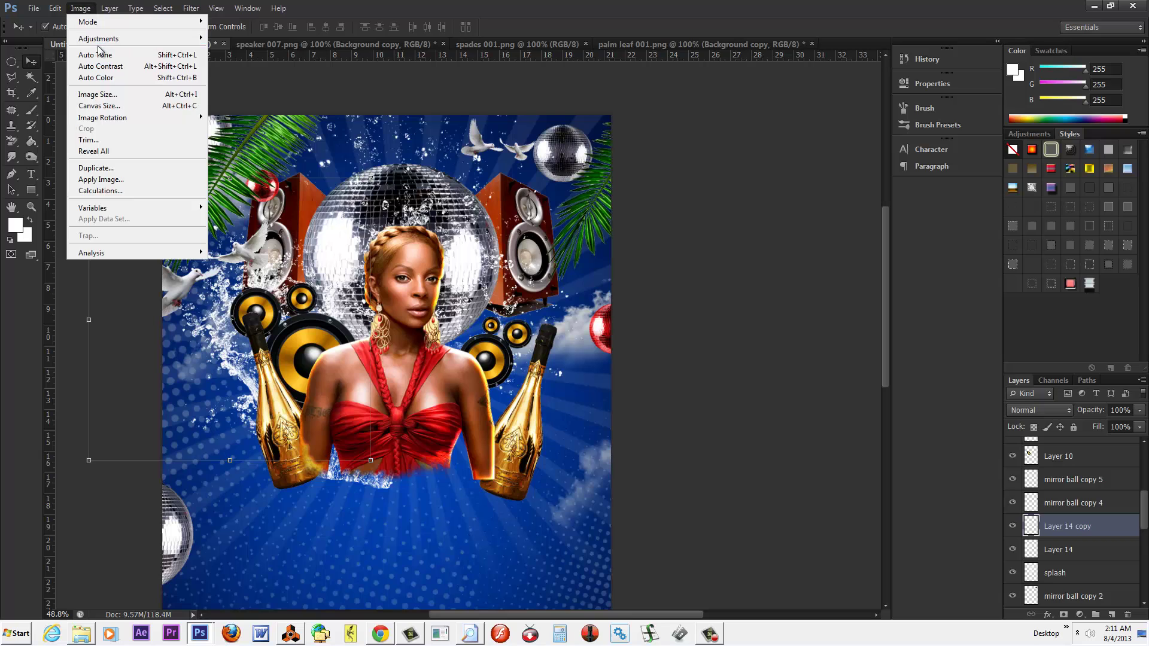
{"action": "mouse_move", "coordinate": [96, 38]}
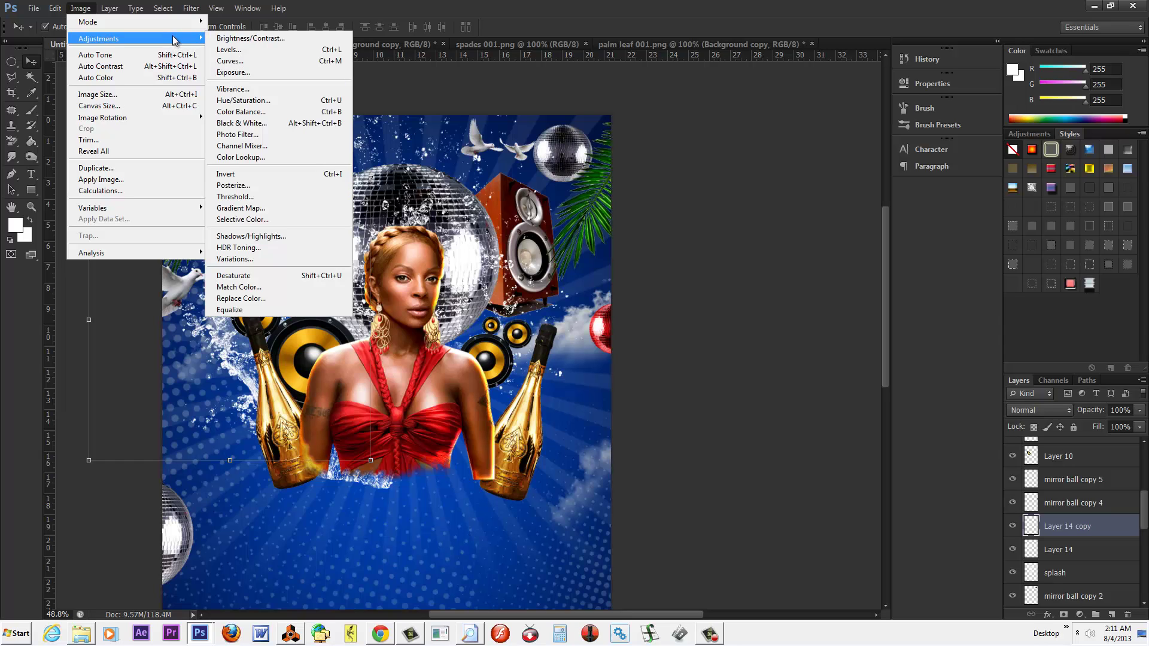
{"action": "left_click", "coordinate": [245, 101]}
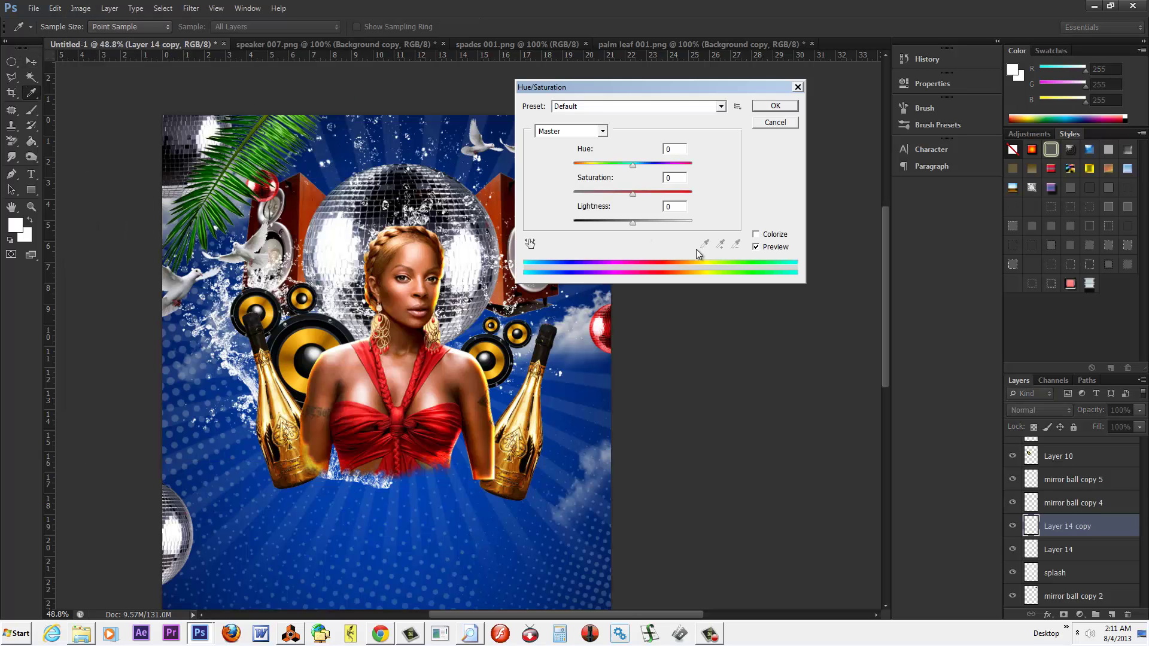
{"action": "left_click", "coordinate": [756, 234]}
{"action": "left_click_drag", "start_coordinate": [629, 199], "coordinate": [649, 199]}
{"action": "key", "text": "shift+Tab"}
{"action": "type", "text": "69"}
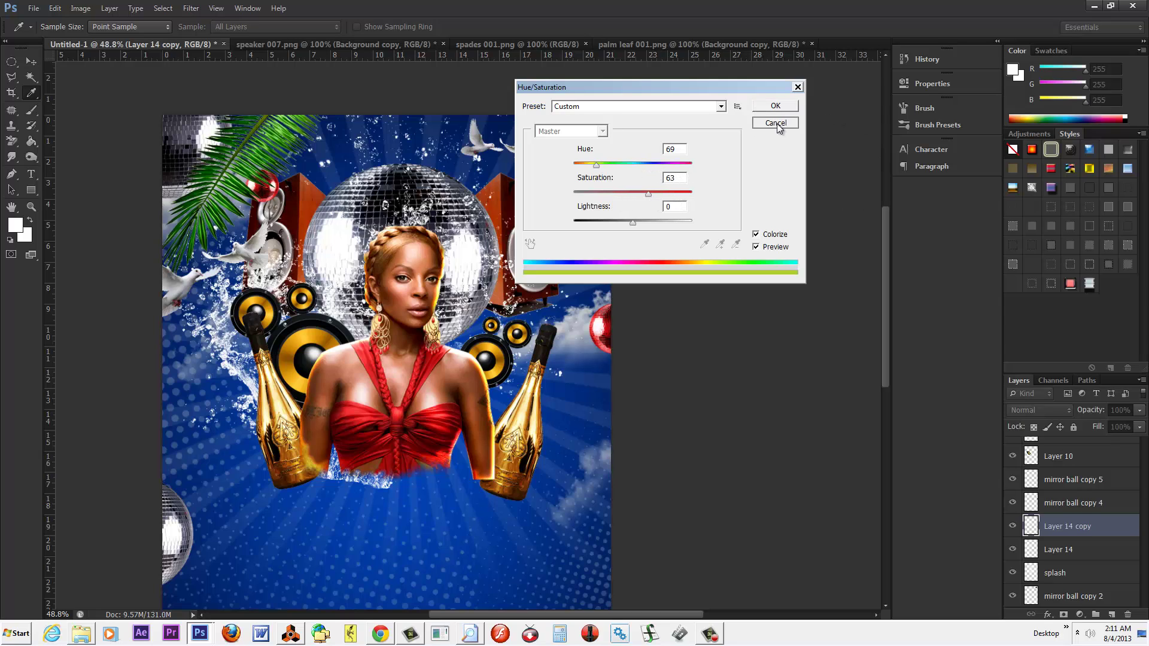
{"action": "left_click", "coordinate": [777, 122]}
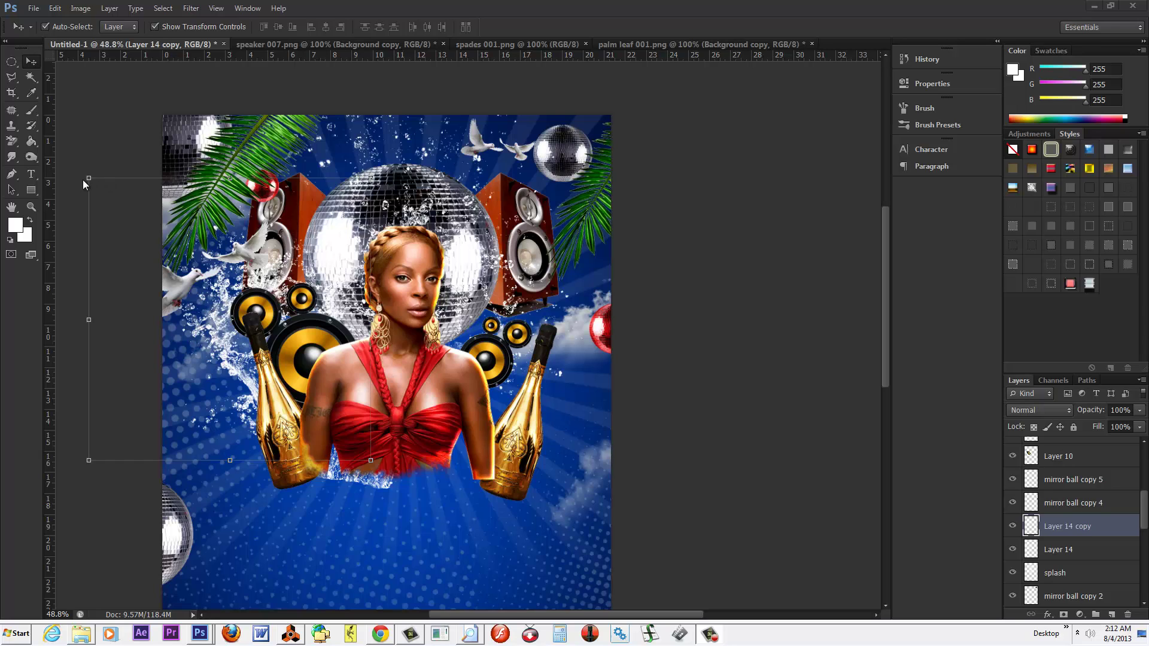
Step: Scale the Layer 14 copy splash to 72%, rotate it 49°, and move it beside the right bottle
{"action": "left_click_drag", "start_coordinate": [88, 177], "coordinate": [156, 269]}
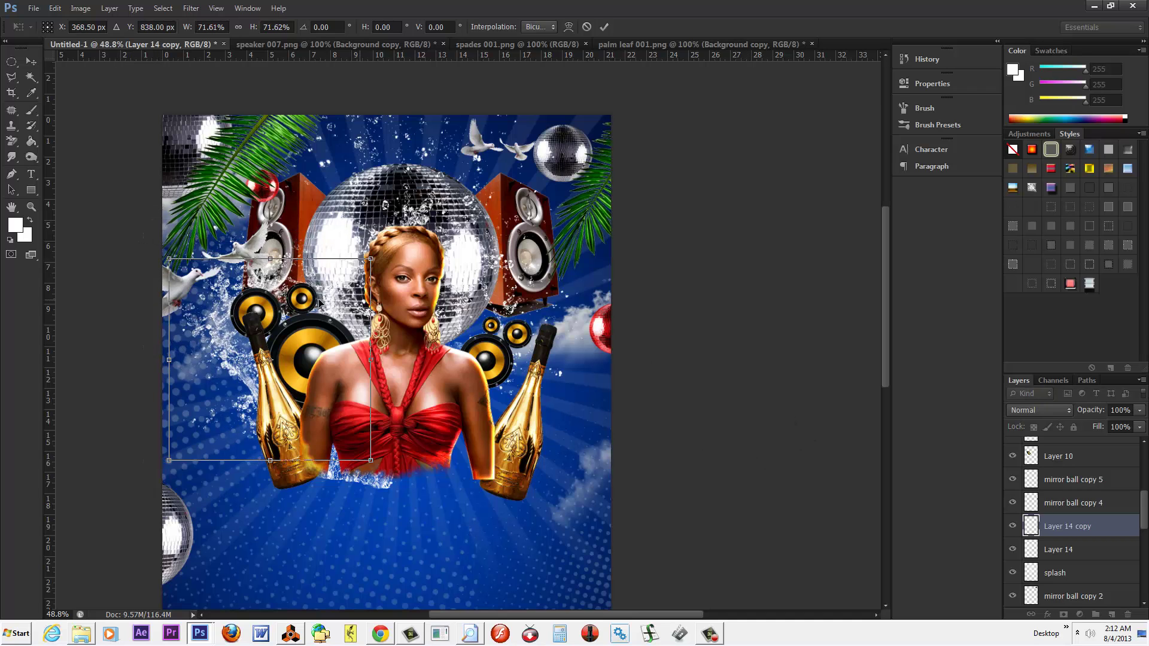
{"action": "left_click_drag", "start_coordinate": [275, 362], "coordinate": [470, 356]}
{"action": "left_click_drag", "start_coordinate": [607, 470], "coordinate": [488, 514]}
{"action": "left_click_drag", "start_coordinate": [511, 393], "coordinate": [549, 321]}
{"action": "key", "text": "Return"}
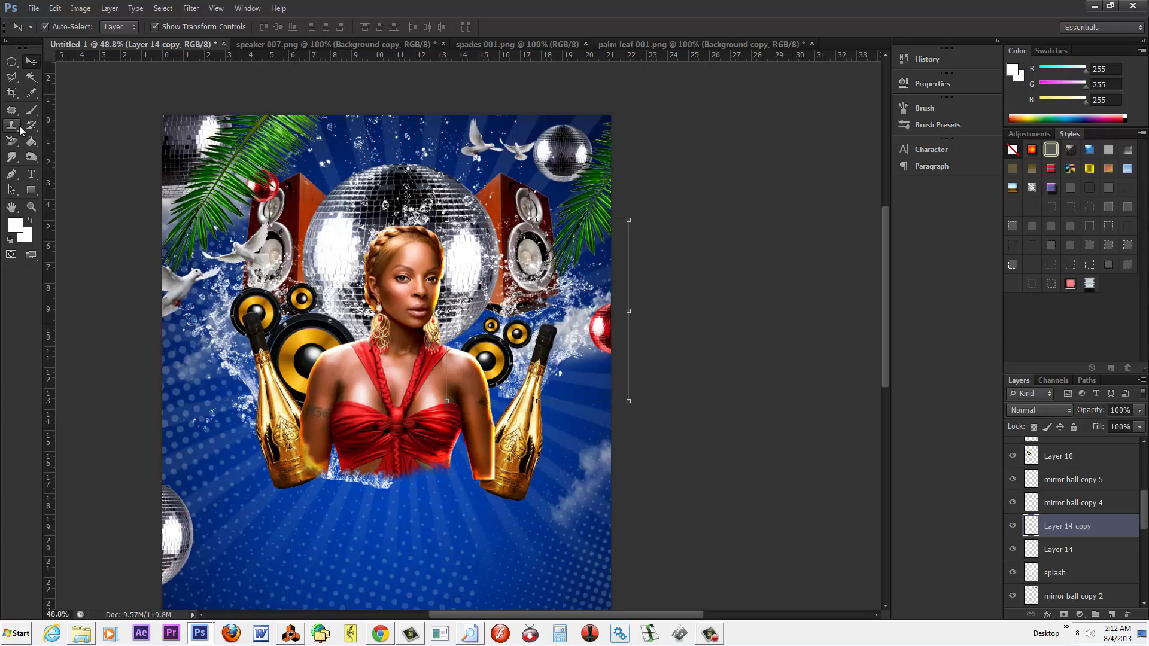
Step: Pick the Eraser tool at size 300, then return to the Move tool and select Layer 2
{"action": "right_click", "coordinate": [11, 144]}
{"action": "left_click", "coordinate": [60, 141]}
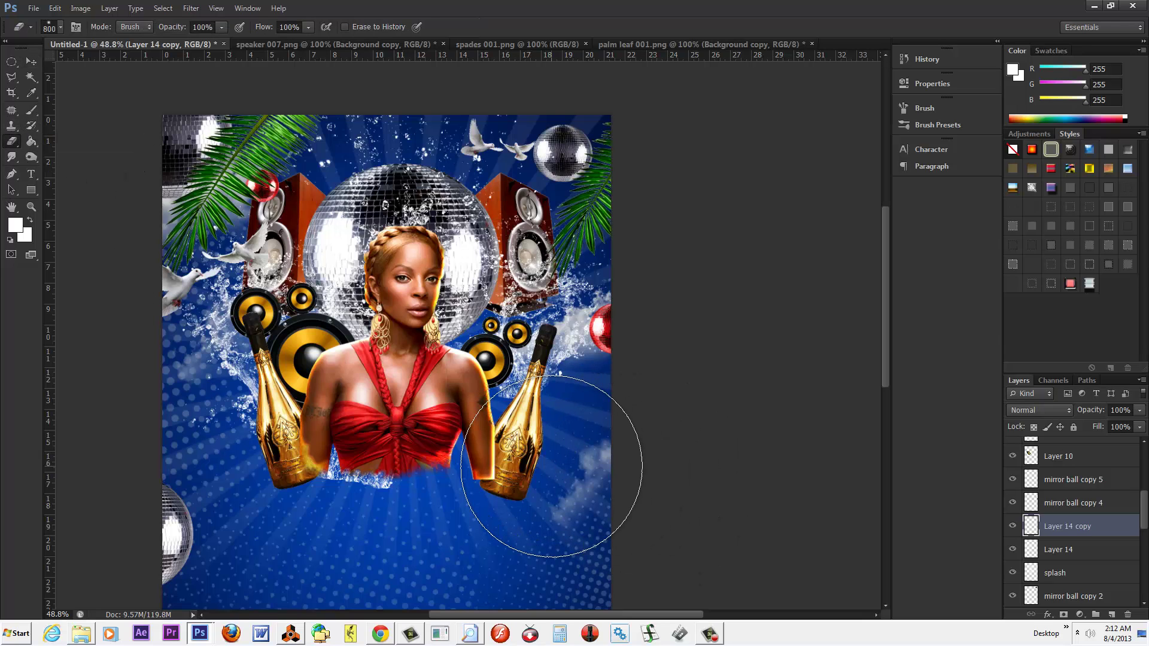
{"action": "key", "text": "bracketleft"}
{"action": "key", "text": "bracketleft"}
{"action": "key", "text": "bracketleft"}
{"action": "key", "text": "bracketleft"}
{"action": "key", "text": "bracketleft"}
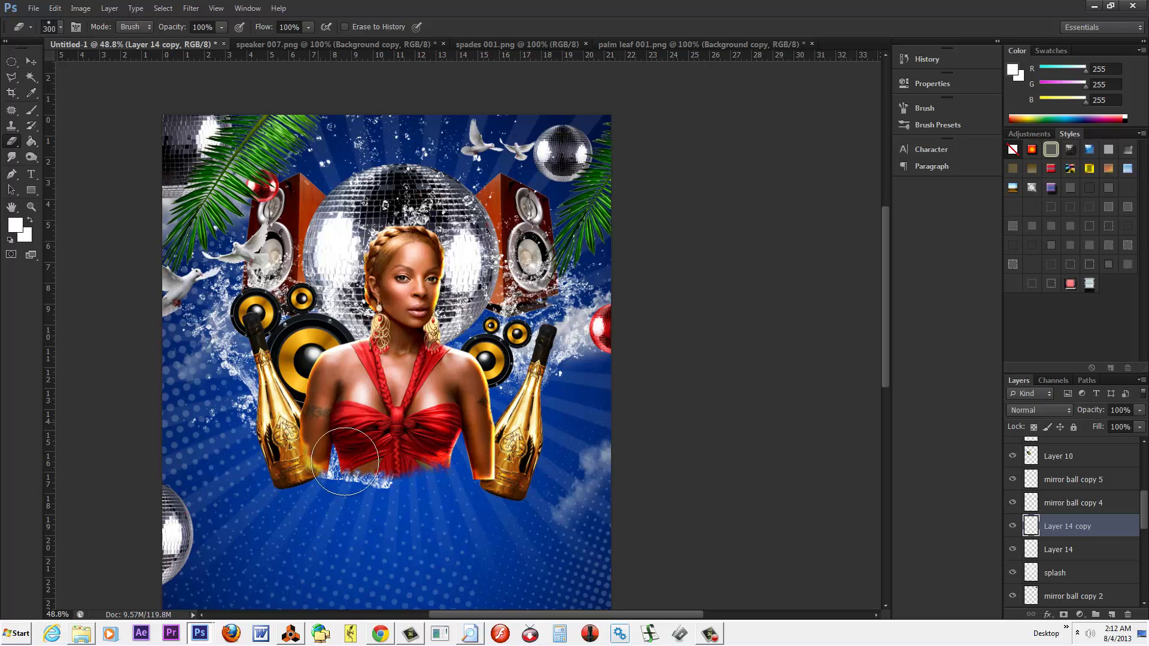
{"action": "left_click", "coordinate": [31, 61]}
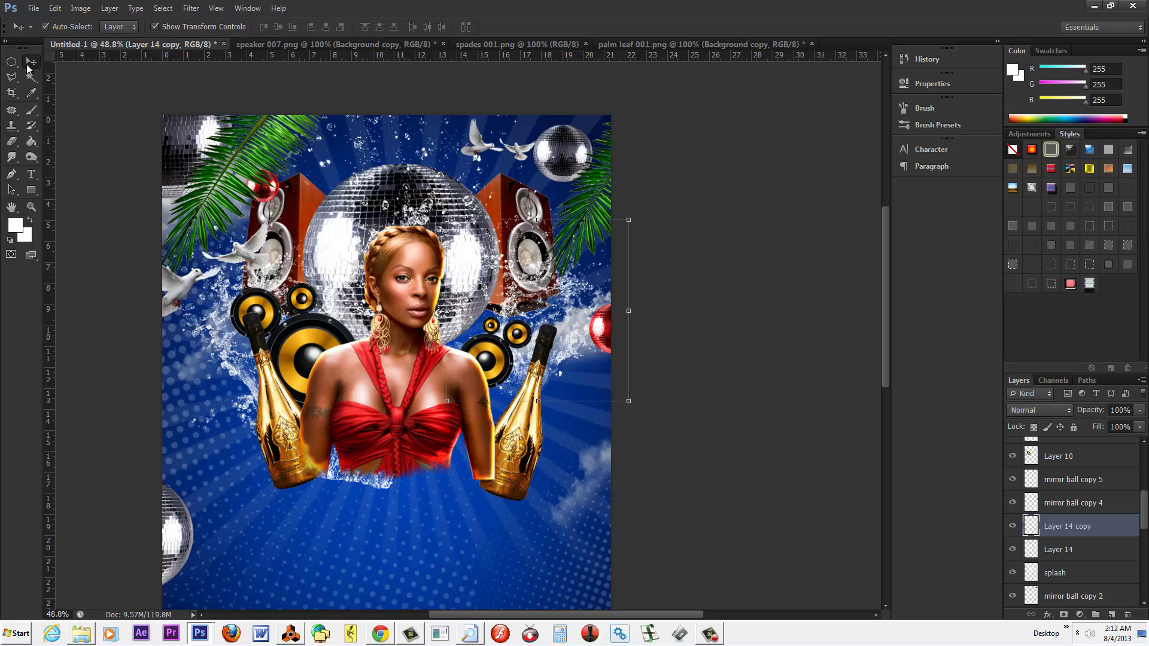
{"action": "left_click", "coordinate": [367, 479]}
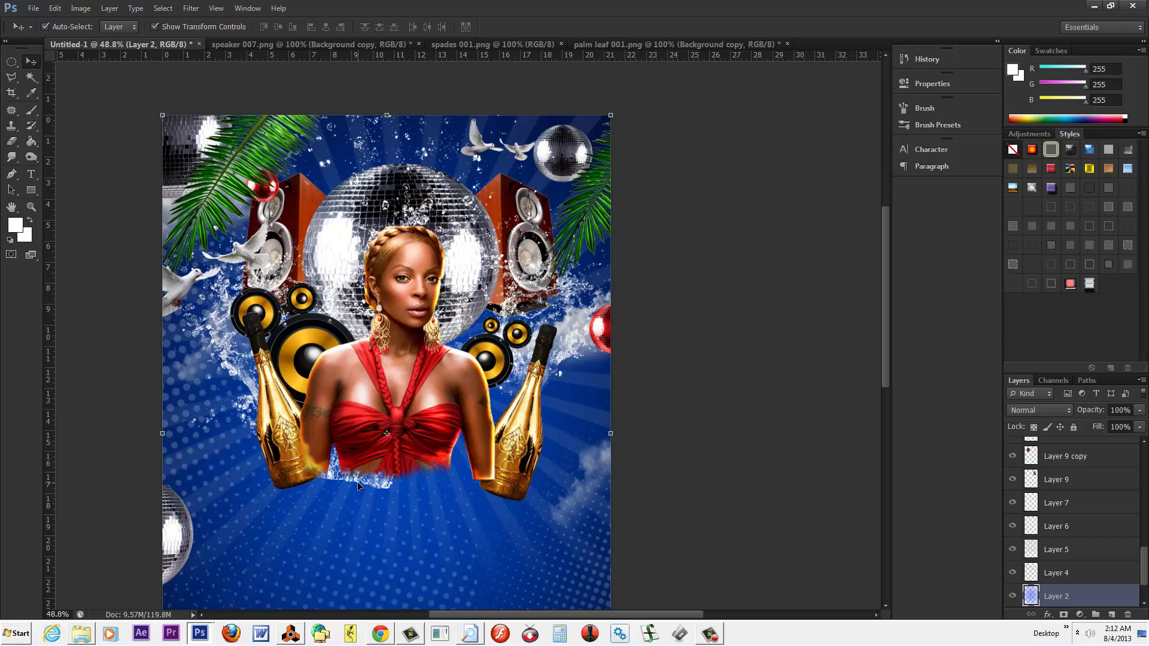
Step: Toggle visibility of Layers 4, 5, 6 and 9 to identify their contents
{"action": "left_click", "coordinate": [1057, 573]}
{"action": "left_click", "coordinate": [1013, 573]}
{"action": "left_click", "coordinate": [1013, 573]}
{"action": "left_click", "coordinate": [1012, 549]}
{"action": "left_click", "coordinate": [1012, 550]}
{"action": "left_click", "coordinate": [1013, 527]}
{"action": "left_click", "coordinate": [1013, 526]}
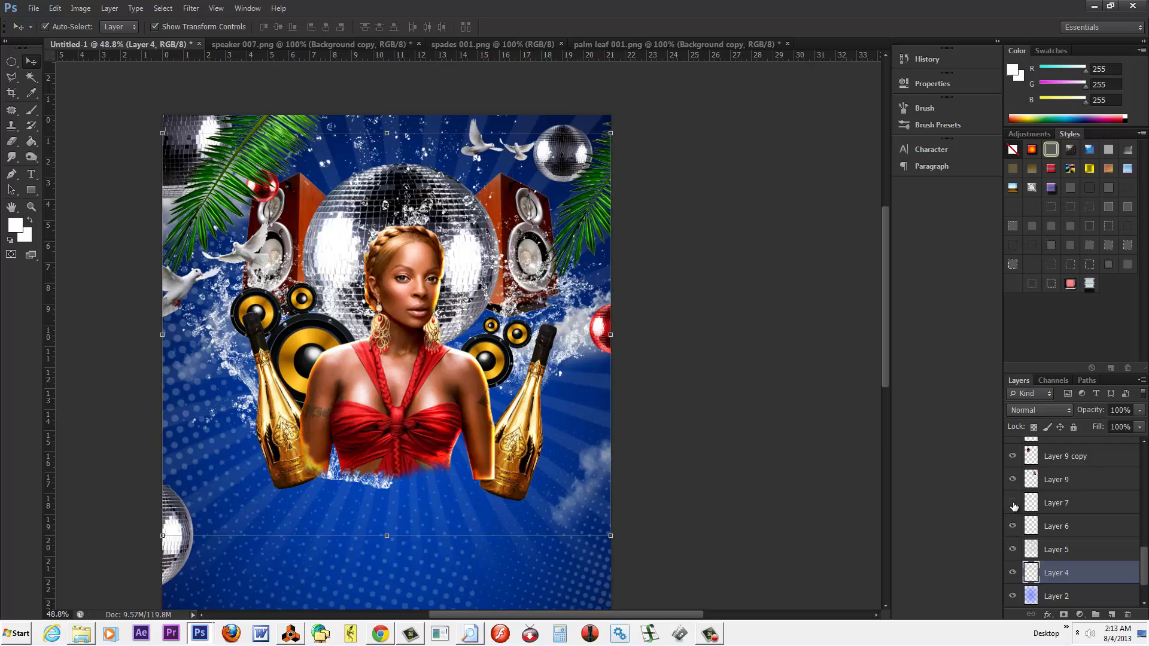
{"action": "left_click", "coordinate": [1013, 479]}
{"action": "left_click", "coordinate": [1013, 480]}
{"action": "left_click_drag", "start_coordinate": [1144, 563], "coordinate": [1144, 532]}
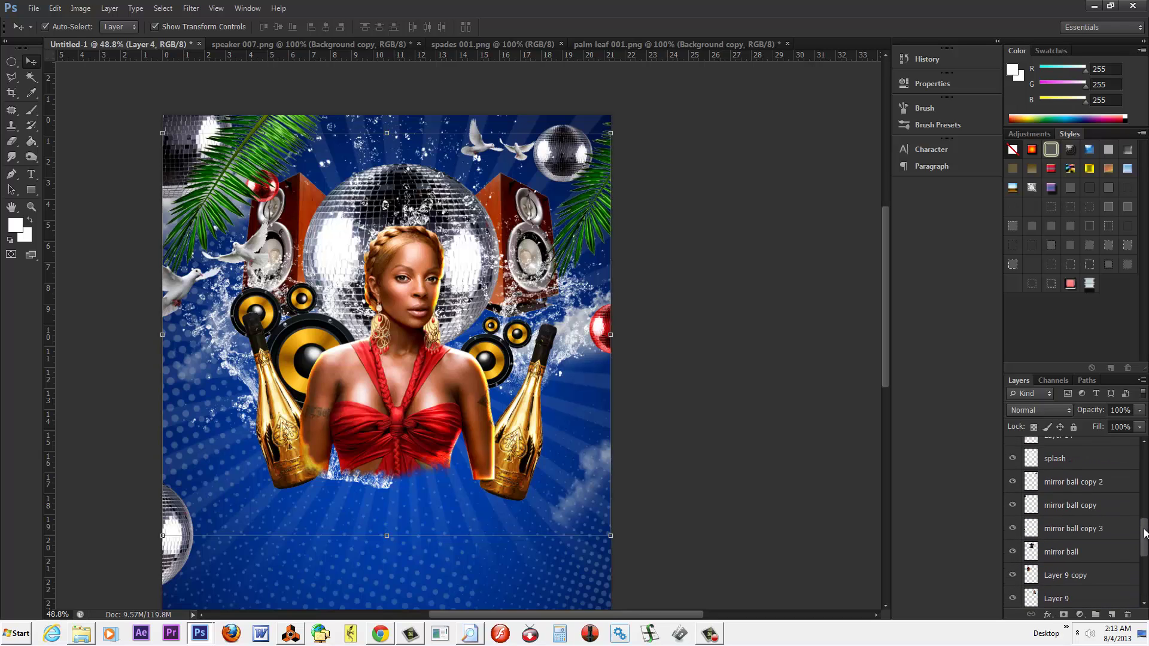
Step: Select the splash layer and erase the white spray along the bottom of the red dress
{"action": "left_click", "coordinate": [1013, 459]}
{"action": "left_click", "coordinate": [1013, 459]}
{"action": "left_click", "coordinate": [1066, 459]}
{"action": "left_click", "coordinate": [12, 141]}
{"action": "mouse_move", "coordinate": [410, 508]}
{"action": "left_mouse_down"}
{"action": "mouse_move", "coordinate": [305, 490]}
{"action": "mouse_move", "coordinate": [378, 522]}
{"action": "mouse_move", "coordinate": [396, 502]}
{"action": "mouse_move", "coordinate": [330, 498]}
{"action": "mouse_move", "coordinate": [393, 498]}
{"action": "left_mouse_up"}
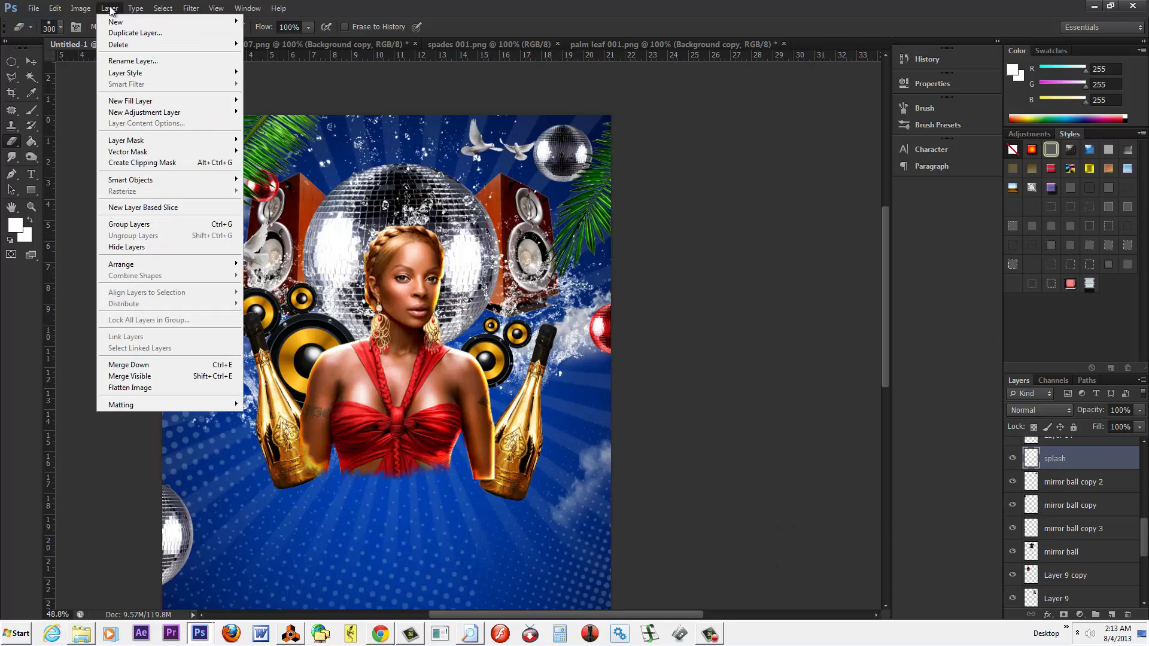
Step: In the splash layer's Layer Style, leave Drop Shadow off and adjust Bevel & Emboss depth to 93%
{"action": "mouse_move", "coordinate": [132, 73]}
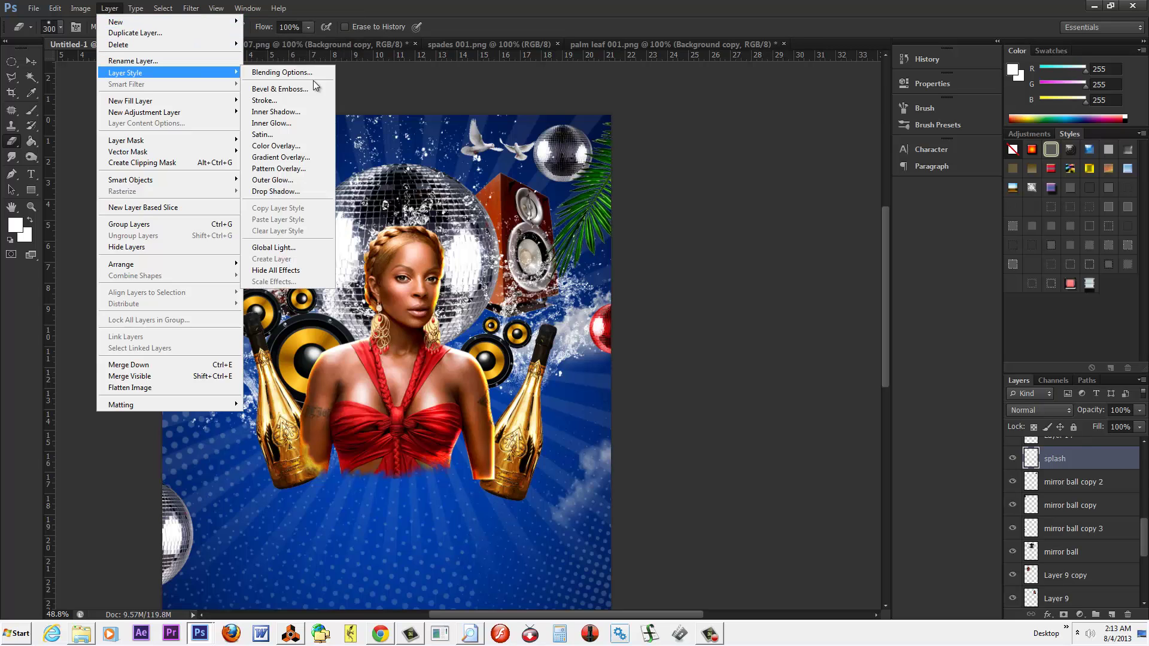
{"action": "left_click", "coordinate": [284, 92]}
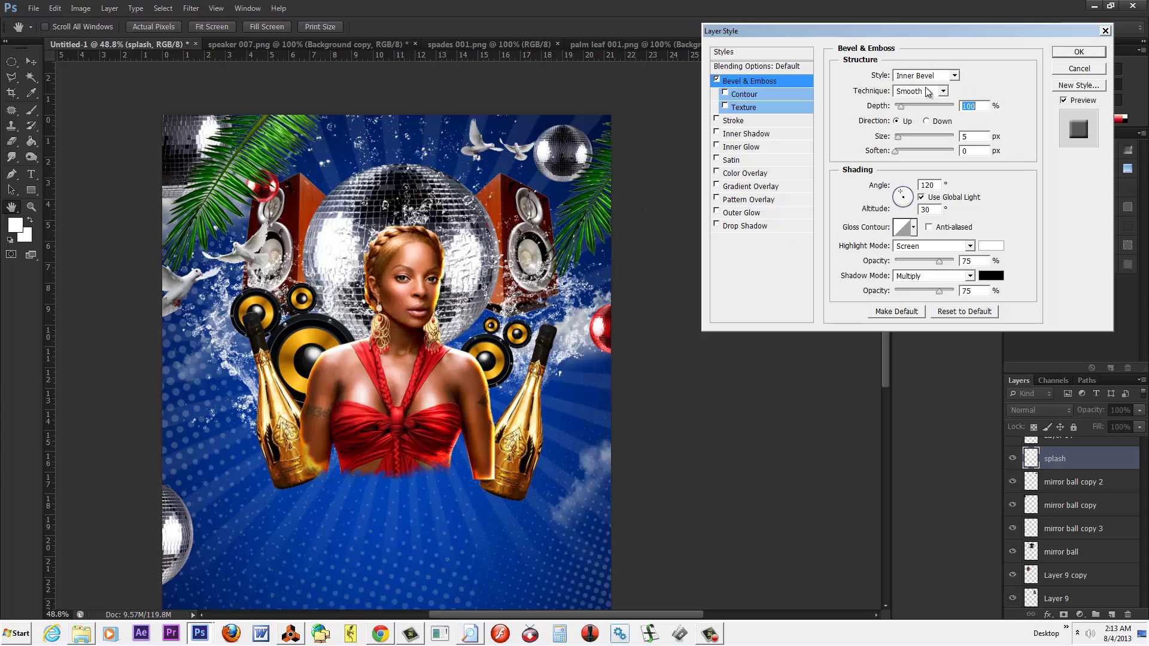
{"action": "left_click", "coordinate": [717, 225]}
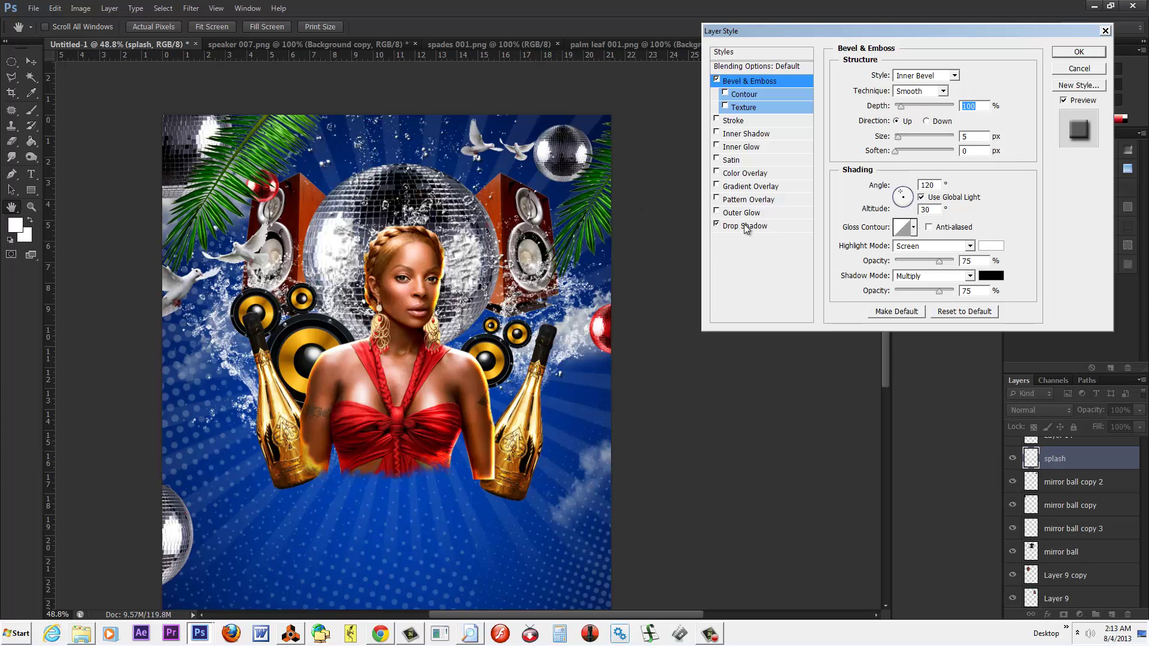
{"action": "left_click", "coordinate": [746, 226]}
{"action": "left_click", "coordinate": [718, 225]}
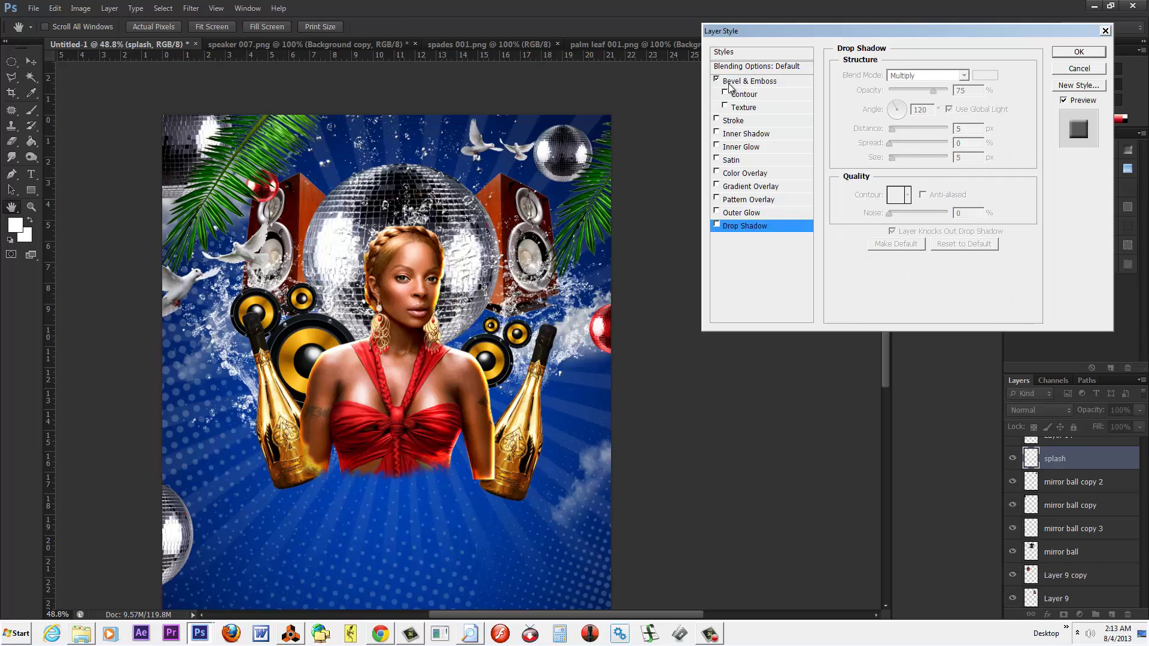
{"action": "left_click", "coordinate": [742, 80]}
{"action": "left_click_drag", "start_coordinate": [902, 106], "coordinate": [904, 137]}
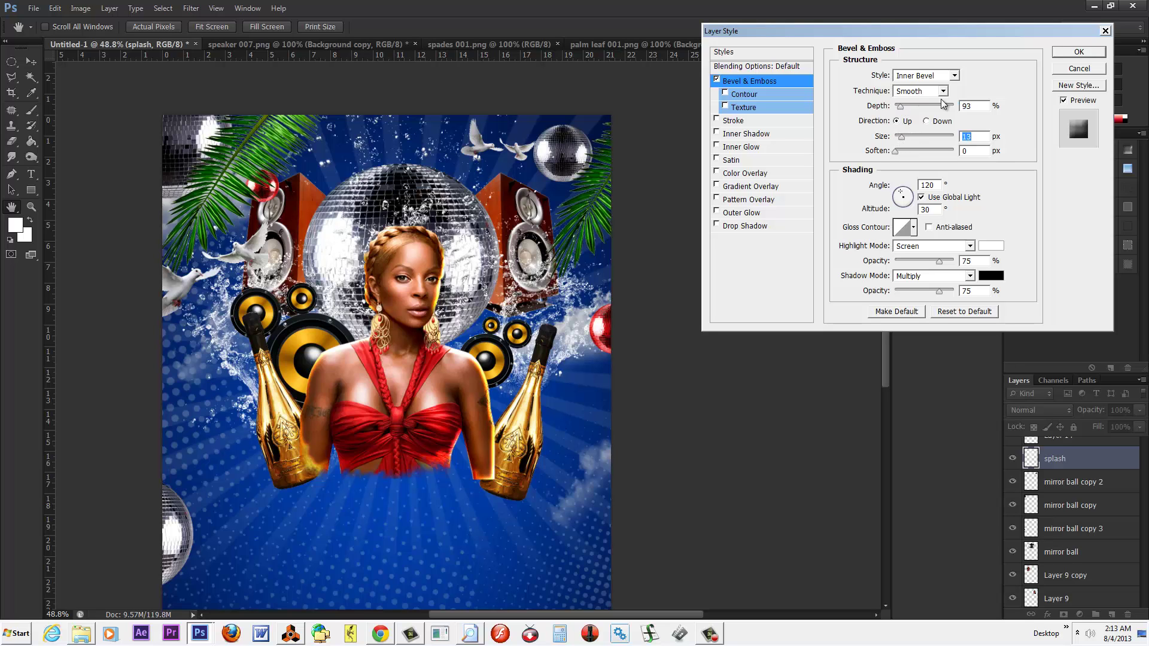